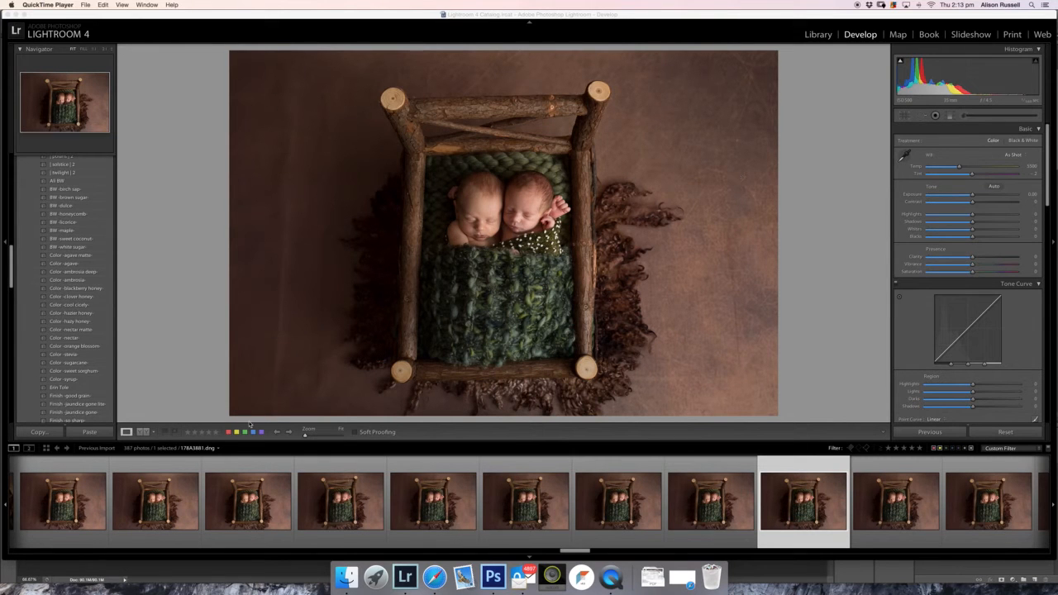
- Label the selected photo red and draw a graduated filter from its left edge to just past the middle of the bed
{"action": "left_click", "coordinate": [309, 349]}
{"action": "key", "text": "6"}
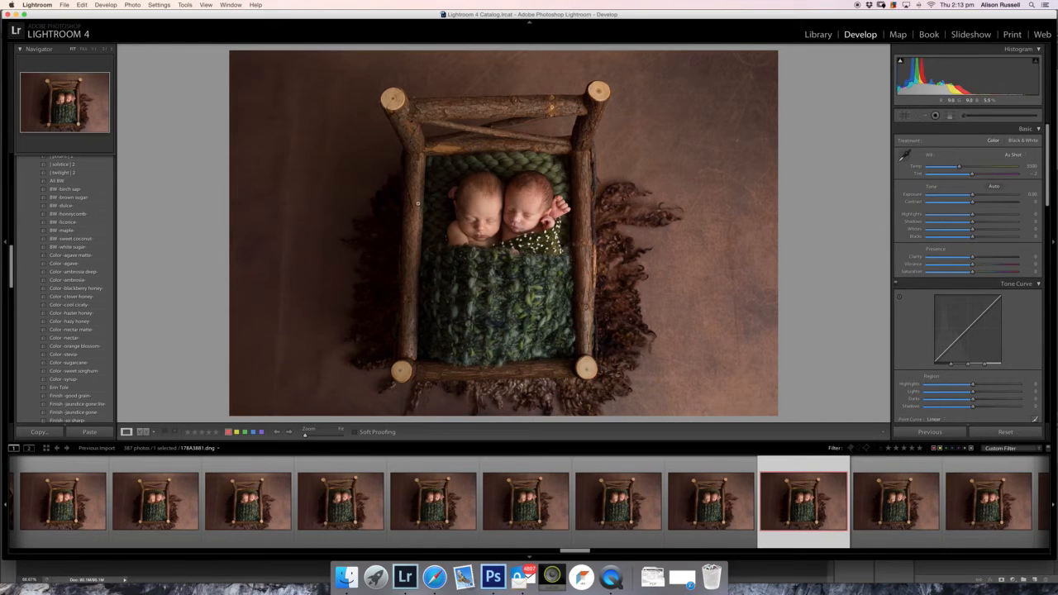
{"action": "left_click", "coordinate": [950, 114]}
{"action": "left_click_drag", "start_coordinate": [227, 121], "coordinate": [567, 125]}
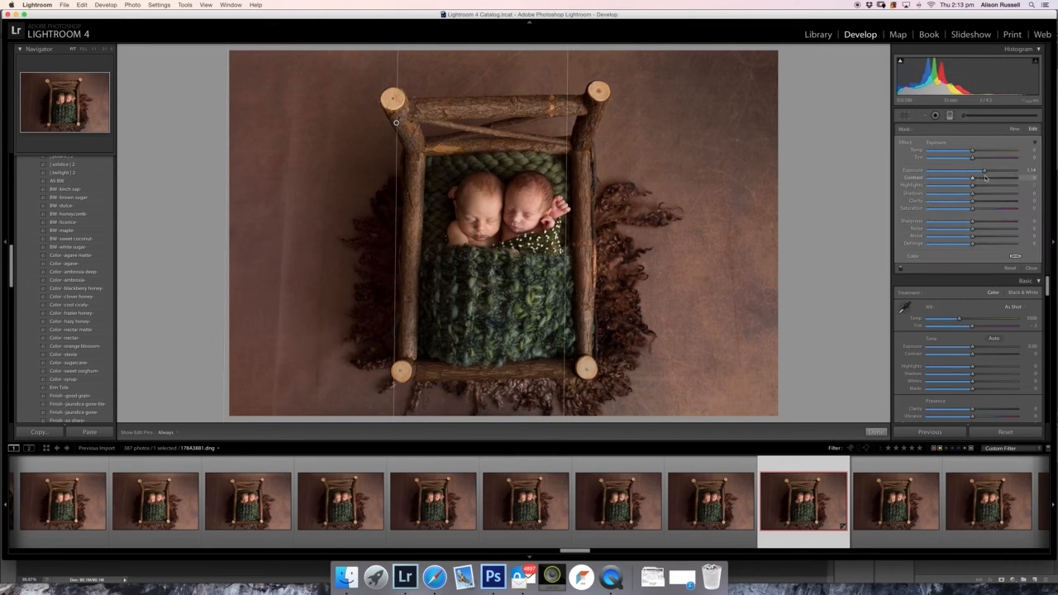
- Set the graduated filter's exposure to 1.31 and lower its highlights
{"action": "left_click_drag", "start_coordinate": [986, 171], "coordinate": [990, 171]}
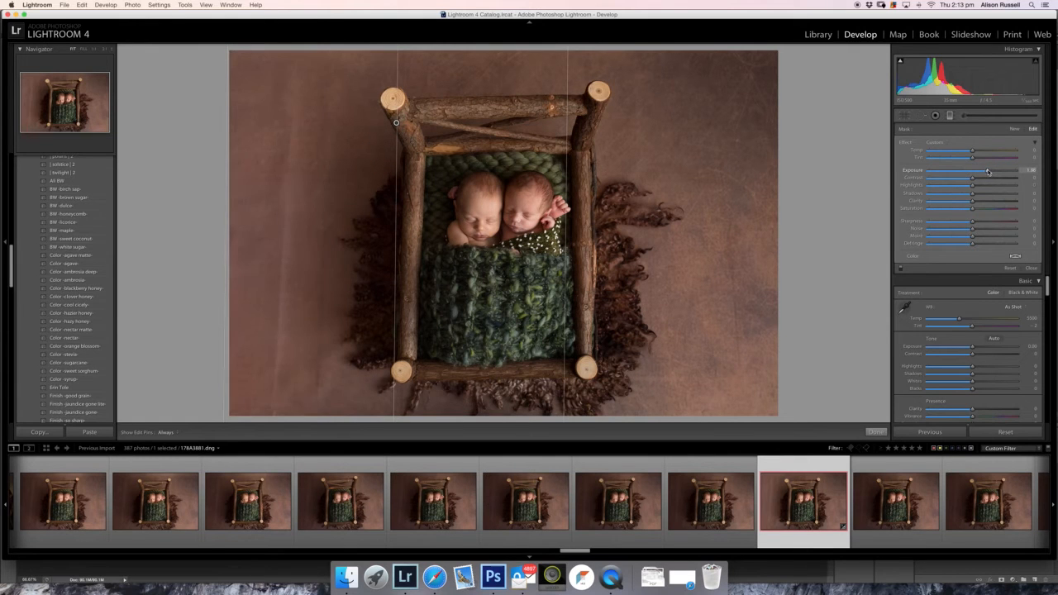
{"action": "left_click_drag", "start_coordinate": [988, 171], "coordinate": [986, 171]}
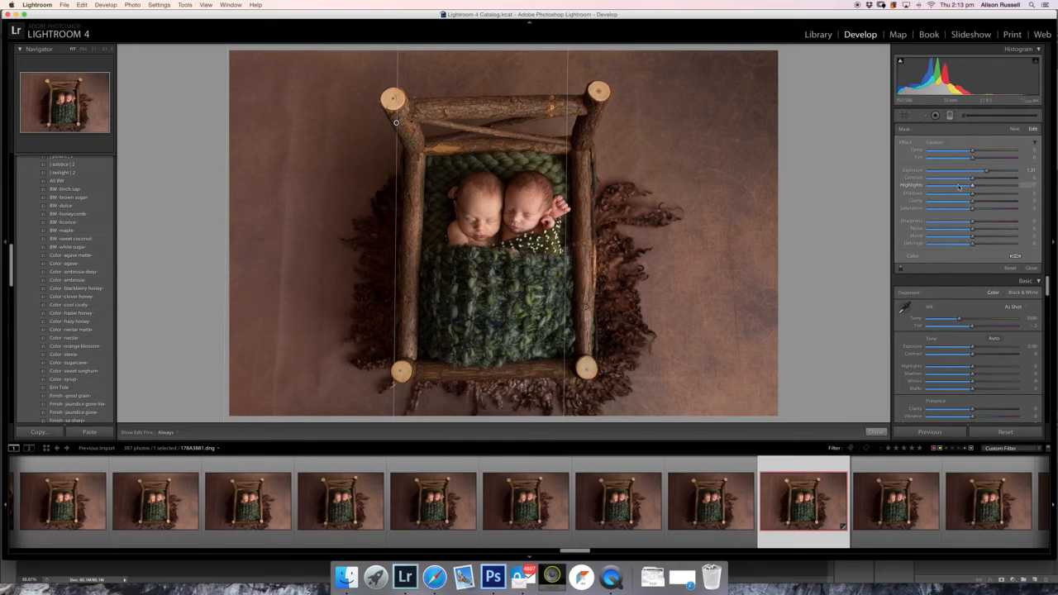
{"action": "left_click_drag", "start_coordinate": [960, 187], "coordinate": [955, 188]}
- Brighten the dark fur rug left of the bed with the adjustment brush, reducing the brush exposure slightly
{"action": "left_click", "coordinate": [951, 115]}
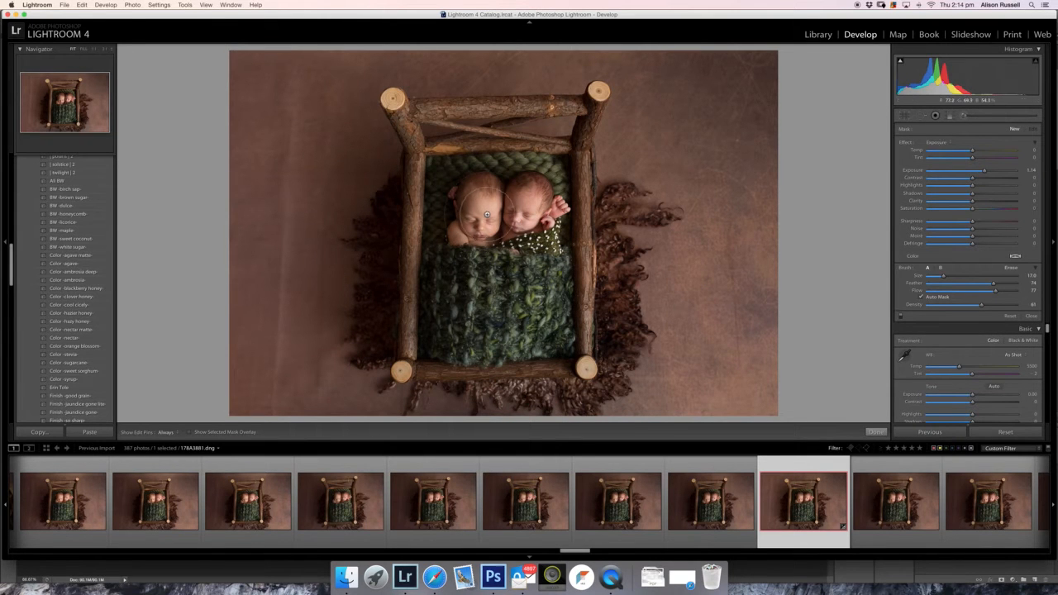
{"action": "mouse_move", "coordinate": [368, 213]}
{"action": "left_mouse_down"}
{"action": "mouse_move", "coordinate": [357, 276]}
{"action": "mouse_move", "coordinate": [375, 208]}
{"action": "mouse_move", "coordinate": [376, 329]}
{"action": "mouse_move", "coordinate": [400, 188]}
{"action": "mouse_move", "coordinate": [396, 288]}
{"action": "mouse_move", "coordinate": [408, 191]}
{"action": "mouse_move", "coordinate": [385, 362]}
{"action": "mouse_move", "coordinate": [394, 183]}
{"action": "mouse_move", "coordinate": [385, 223]}
{"action": "left_mouse_up"}
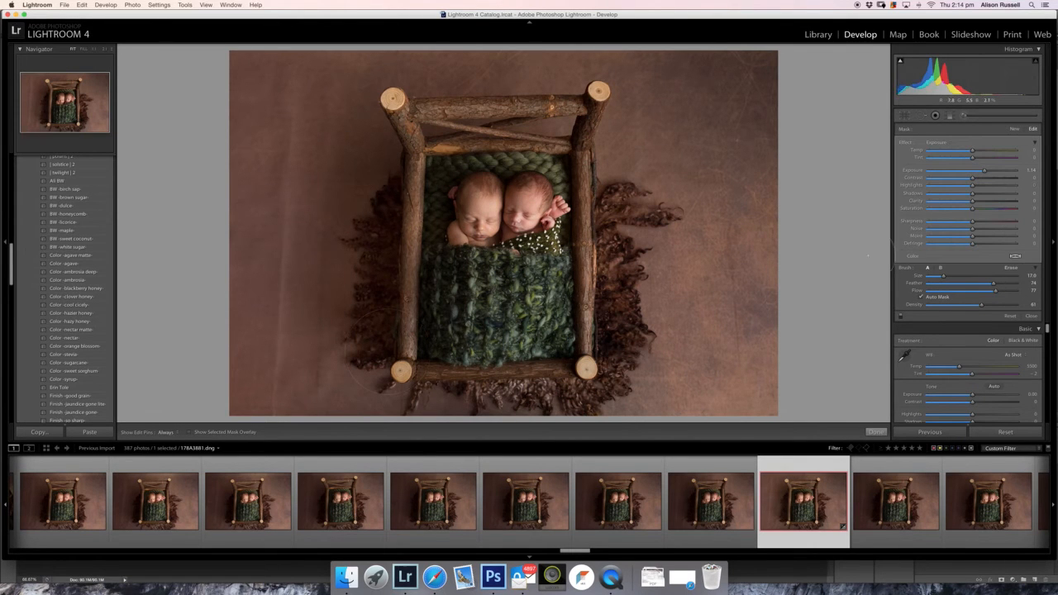
{"action": "left_click_drag", "start_coordinate": [985, 172], "coordinate": [983, 173]}
{"action": "left_click", "coordinate": [876, 432]}
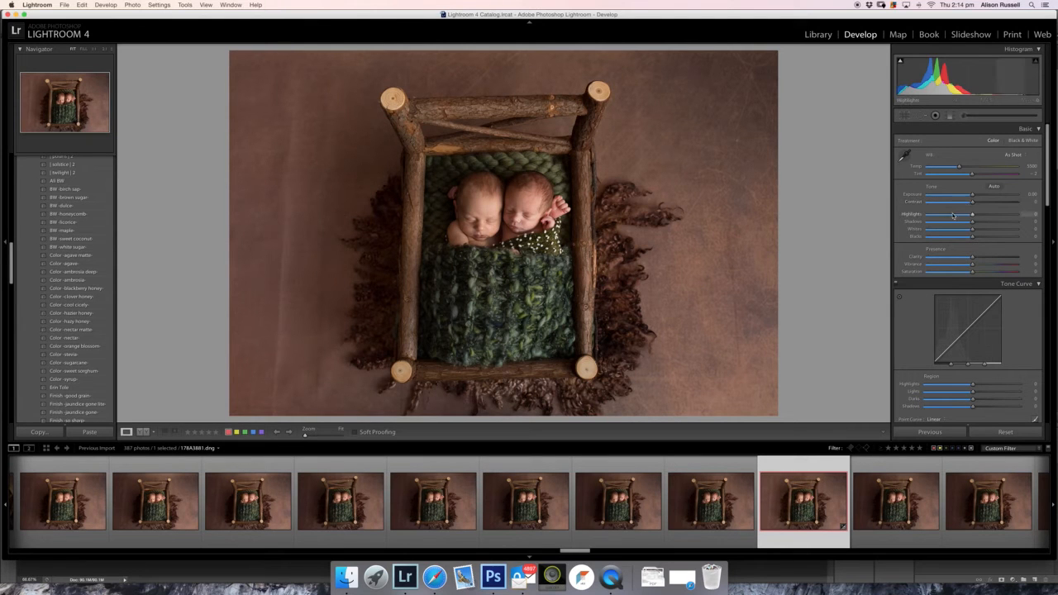
- Set the photo's highlights to -41, whites to -50 and contrast to -21, and lower the shadows slightly
{"action": "left_click", "coordinate": [948, 215]}
{"action": "left_click", "coordinate": [950, 230]}
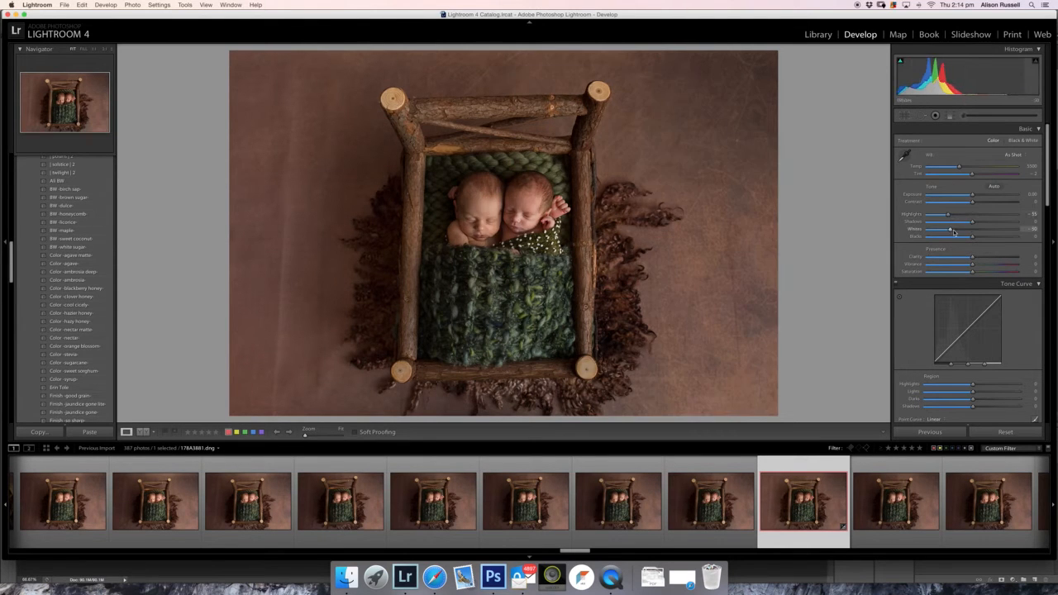
{"action": "left_click", "coordinate": [954, 215]}
{"action": "left_click", "coordinate": [965, 202]}
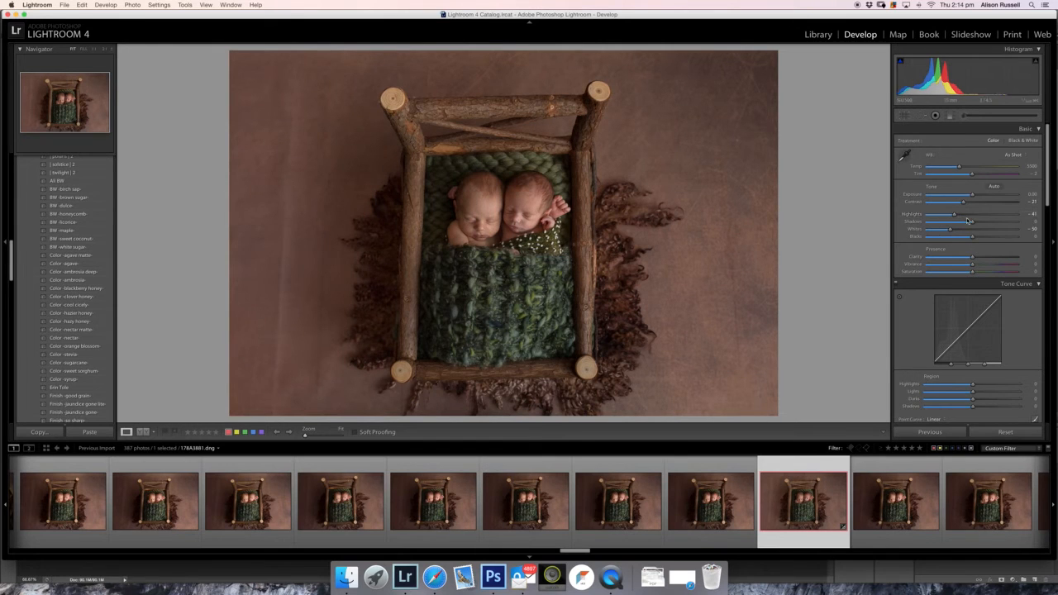
{"action": "left_click", "coordinate": [967, 224]}
- Switch to Photoshop and remove the long vertical crease in the left backdrop with the content-aware Spot Healing Brush
{"action": "key", "text": "super+Tab"}
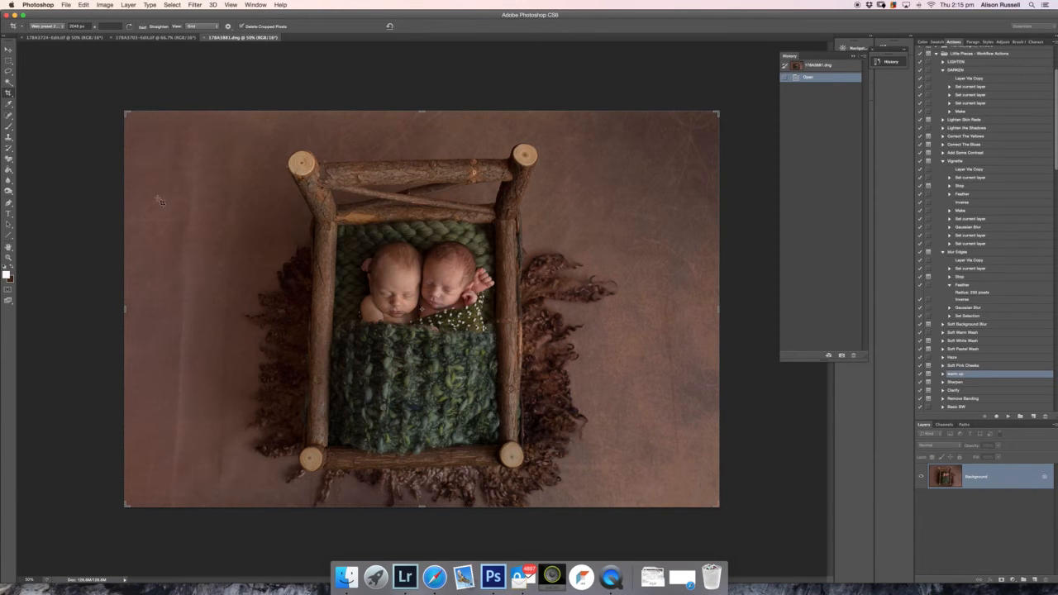
{"action": "left_click_drag", "start_coordinate": [8, 115], "coordinate": [27, 115]}
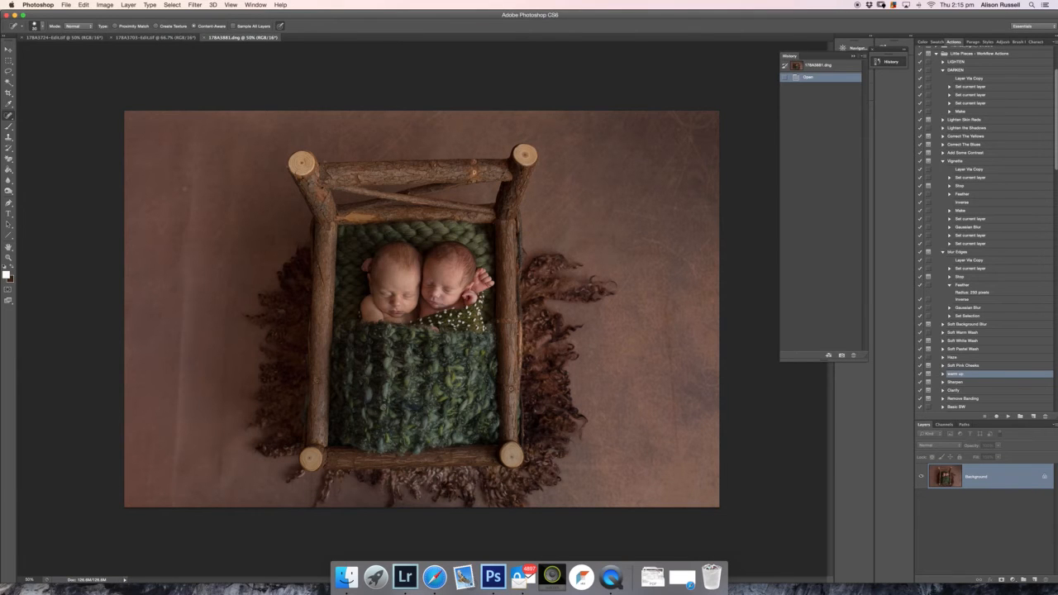
{"action": "left_click", "coordinate": [191, 181]}
{"action": "left_click_drag", "start_coordinate": [189, 207], "coordinate": [181, 391]}
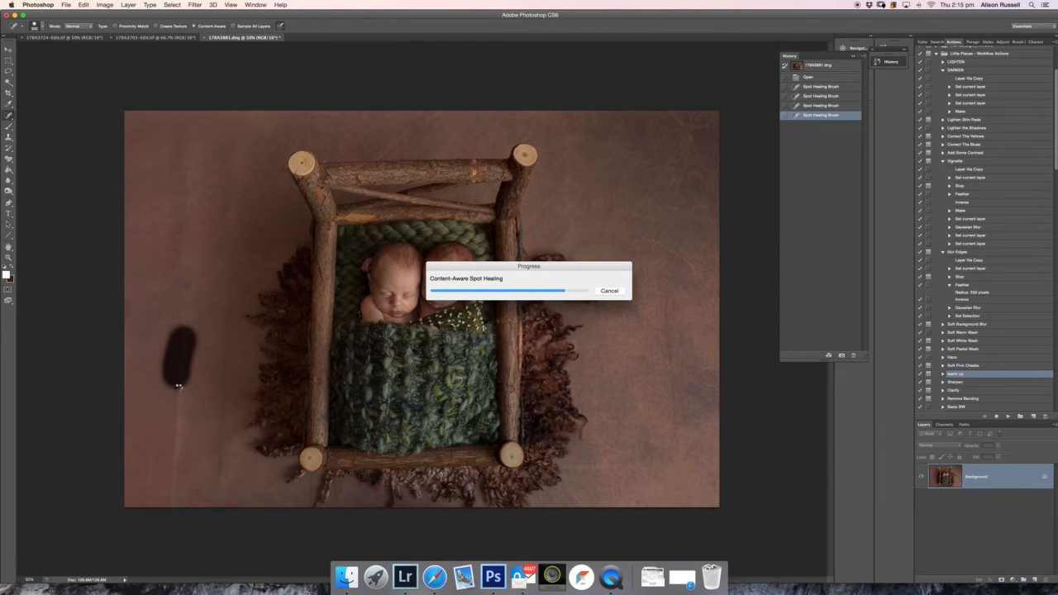
{"action": "left_click_drag", "start_coordinate": [178, 385], "coordinate": [180, 440]}
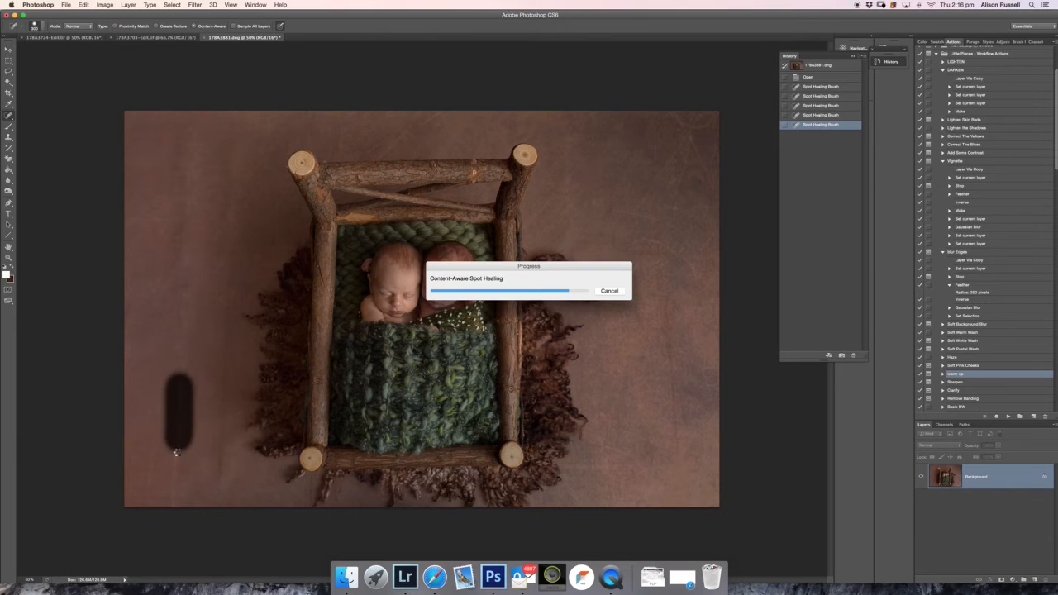
{"action": "left_click_drag", "start_coordinate": [172, 454], "coordinate": [175, 501]}
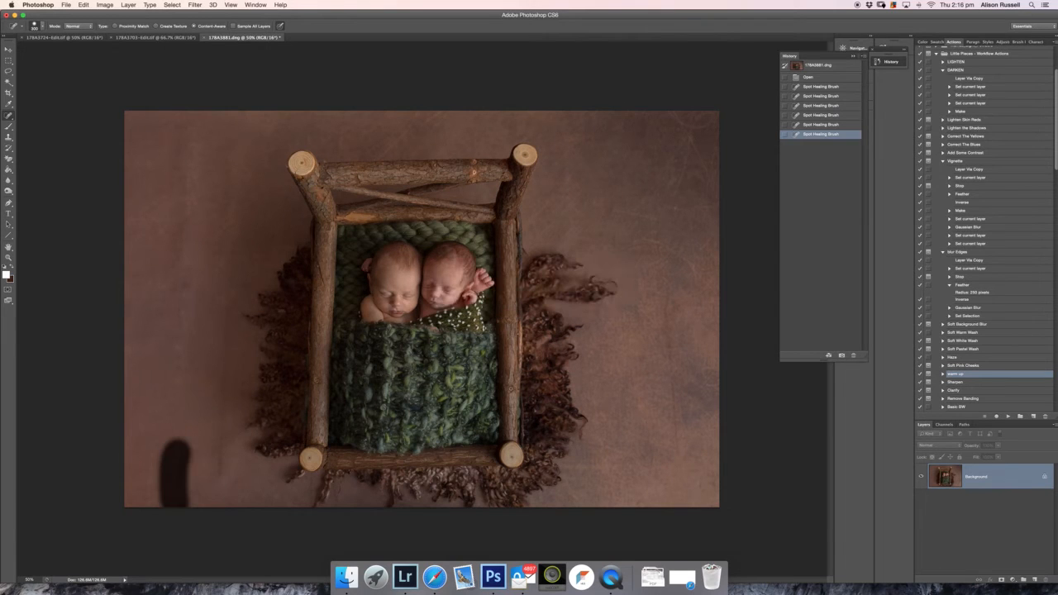
- Heal the uneven backdrop patches beside the fur rug, on the right side, and near the left edge with the Spot Healing Brush
{"action": "left_click_drag", "start_coordinate": [219, 486], "coordinate": [224, 408]}
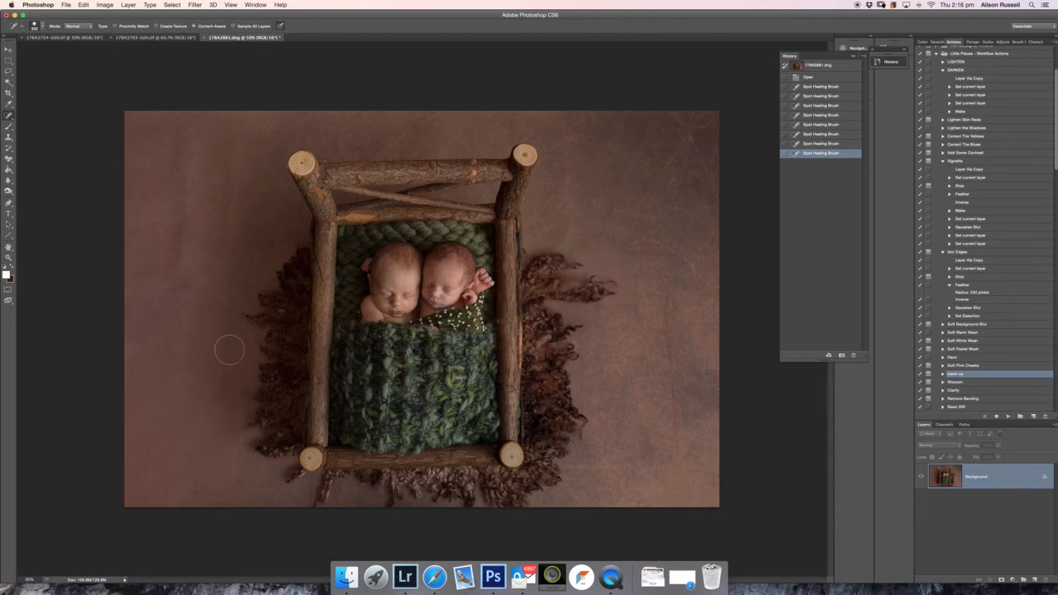
{"action": "left_click_drag", "start_coordinate": [221, 331], "coordinate": [221, 388]}
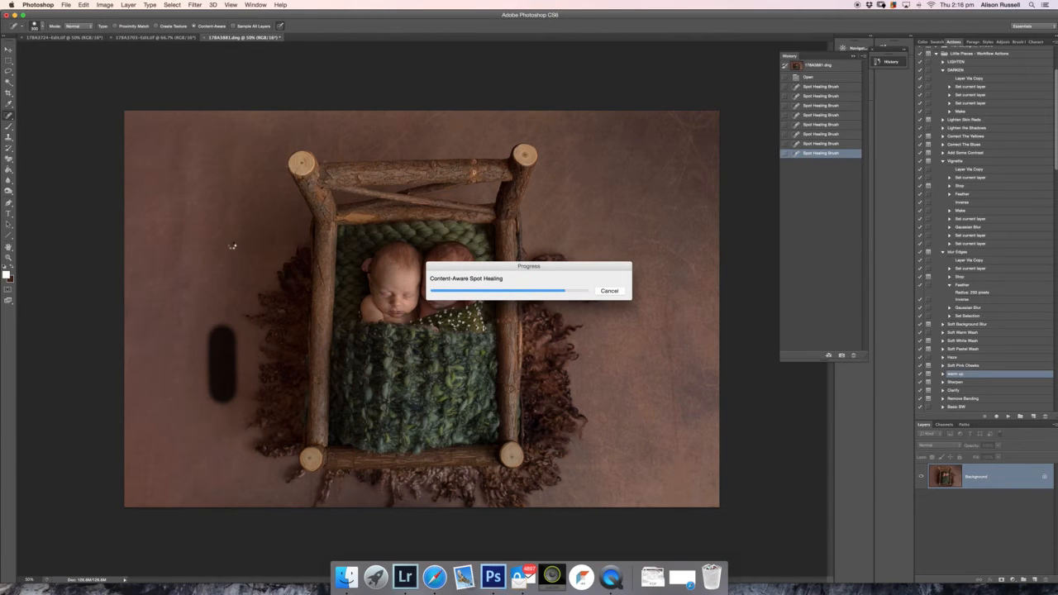
{"action": "left_click_drag", "start_coordinate": [231, 245], "coordinate": [232, 310]}
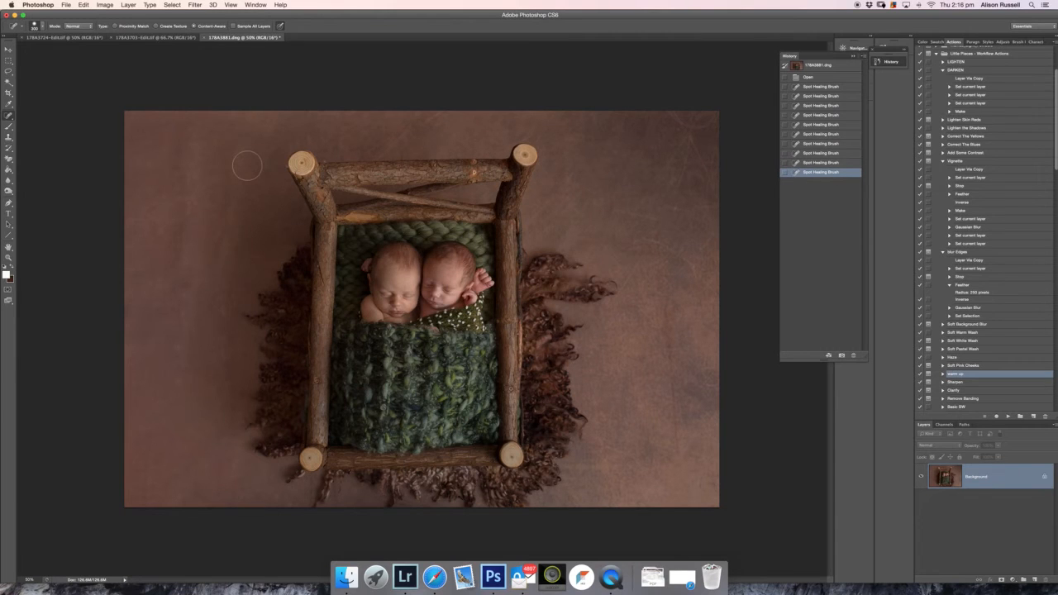
{"action": "left_click_drag", "start_coordinate": [240, 217], "coordinate": [222, 323]}
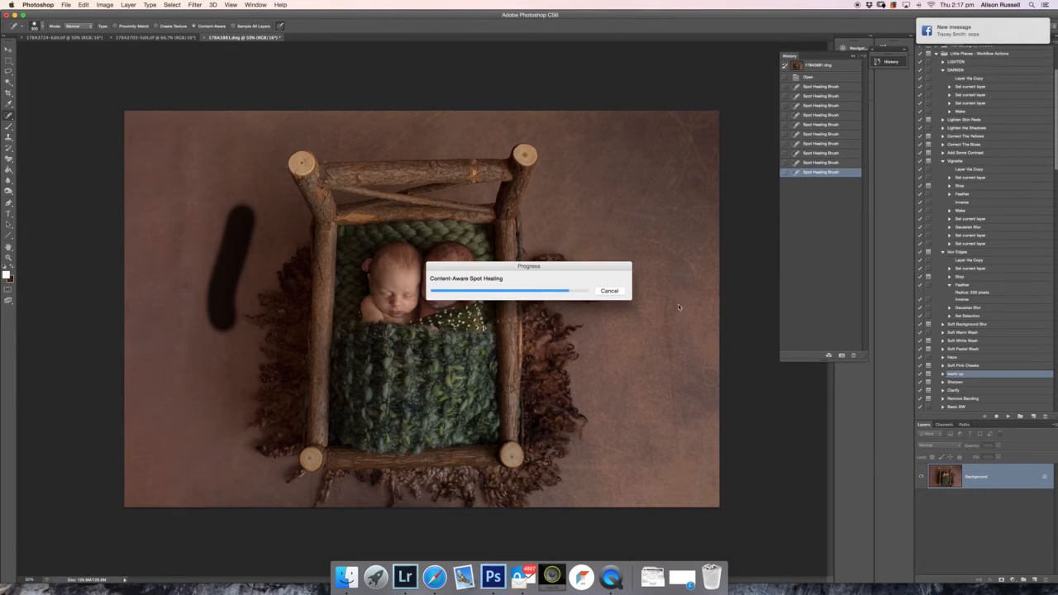
{"action": "left_click_drag", "start_coordinate": [665, 303], "coordinate": [680, 454]}
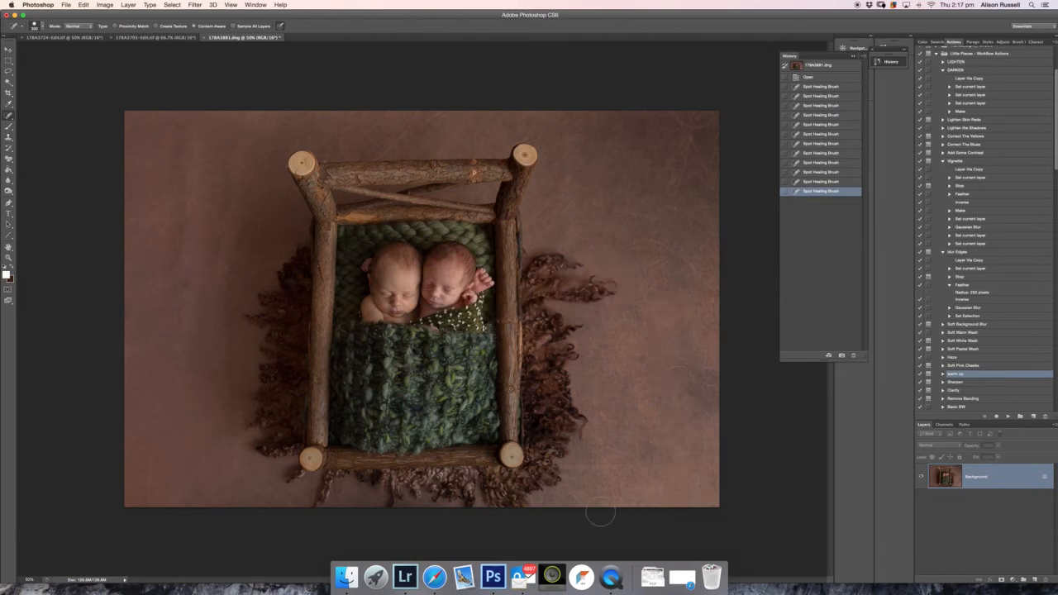
{"action": "left_click_drag", "start_coordinate": [157, 402], "coordinate": [146, 503]}
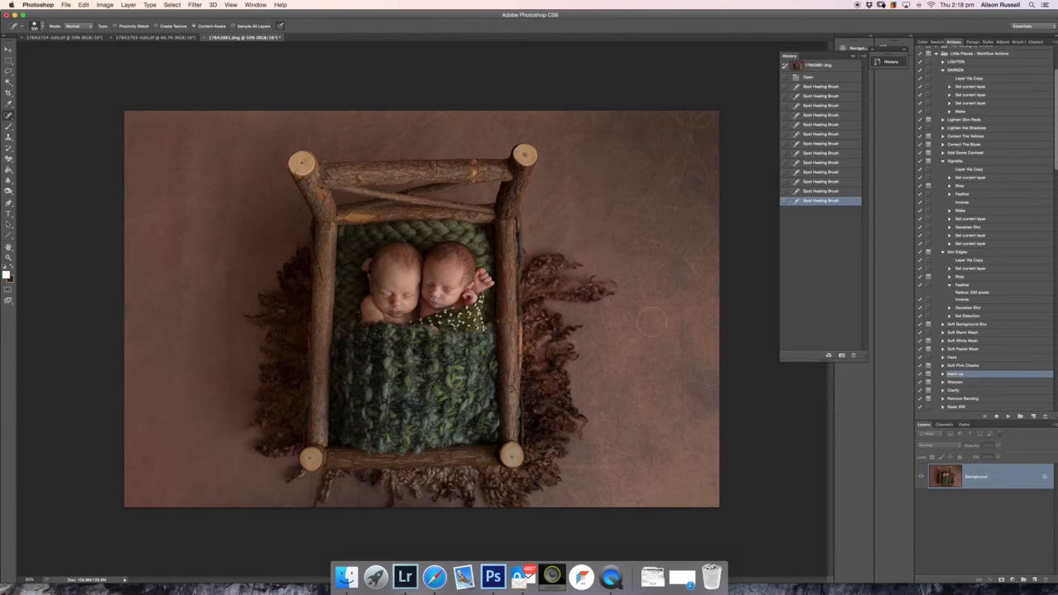
{"action": "left_click_drag", "start_coordinate": [176, 220], "coordinate": [182, 272]}
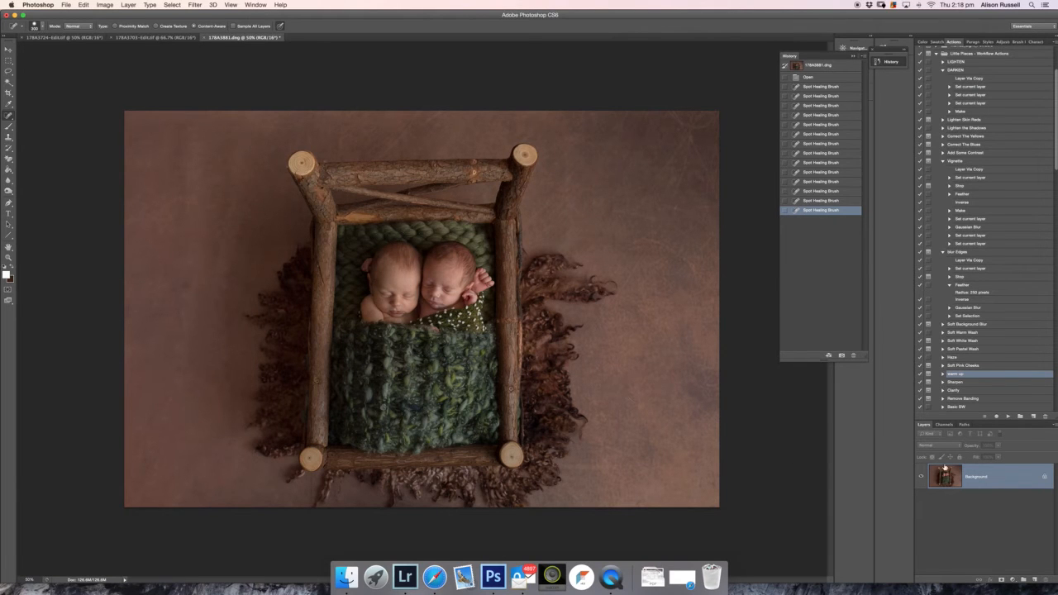
- Take a history snapshot of the healed photo and compare it with the original opened image
{"action": "left_click", "coordinate": [841, 356]}
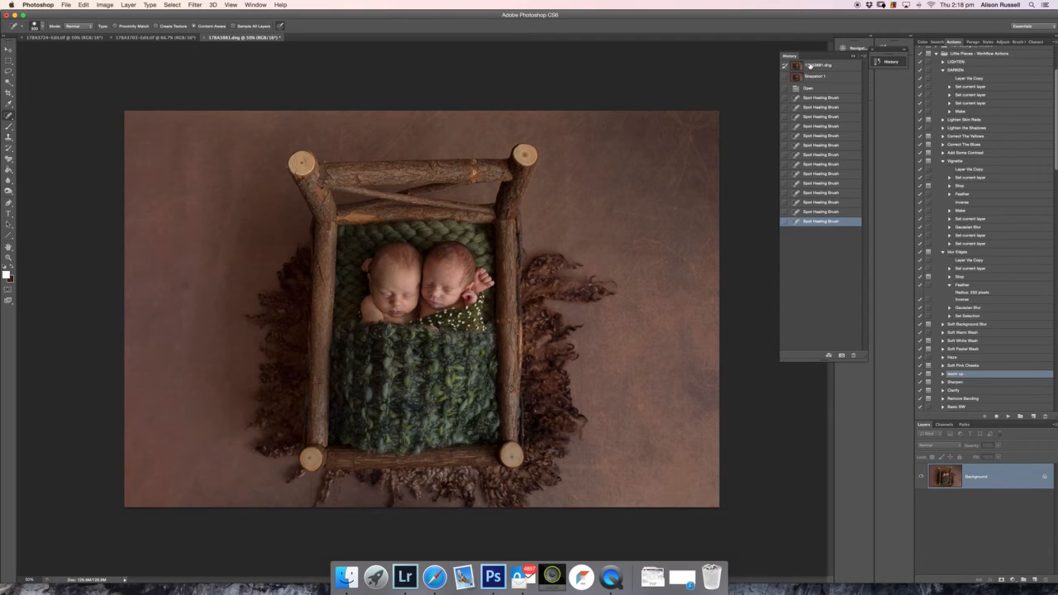
{"action": "left_click", "coordinate": [809, 66]}
{"action": "left_click", "coordinate": [811, 76]}
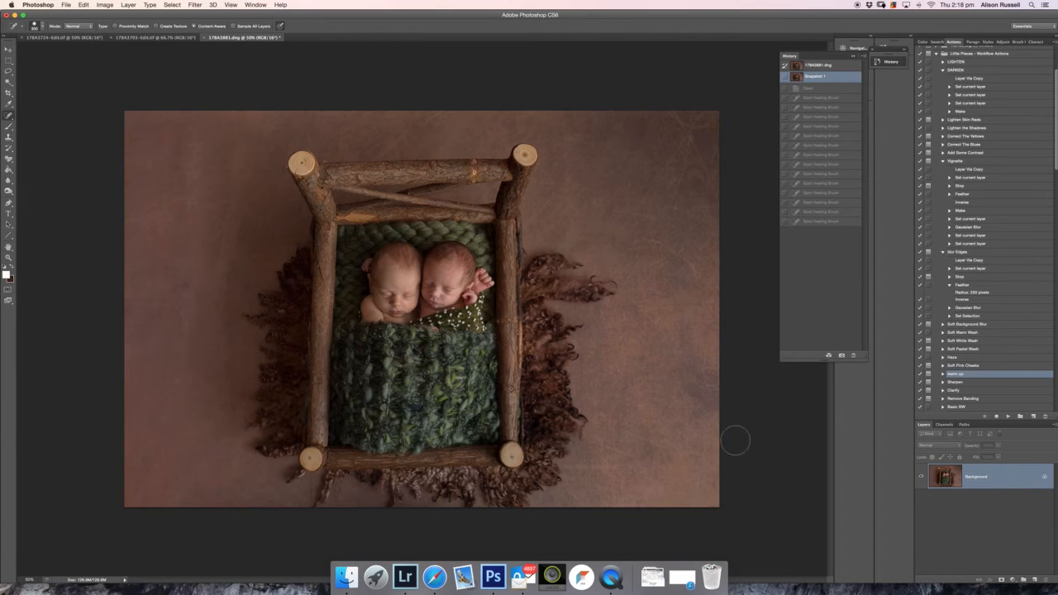
- Duplicate the healed background onto a new layer and activate the Move tool
{"action": "key", "text": "super+j"}
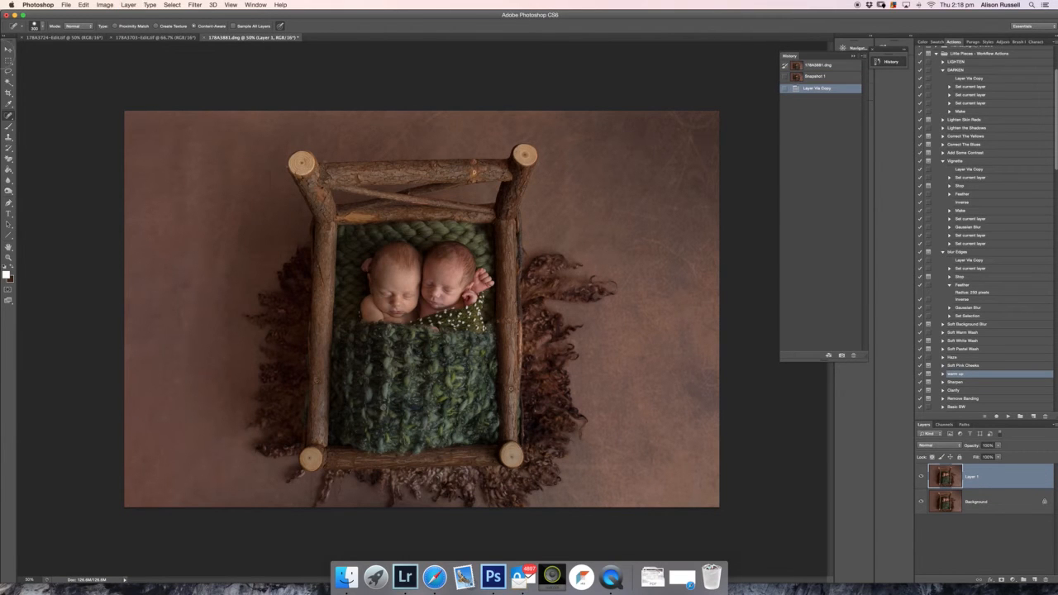
{"action": "left_click", "coordinate": [8, 50]}
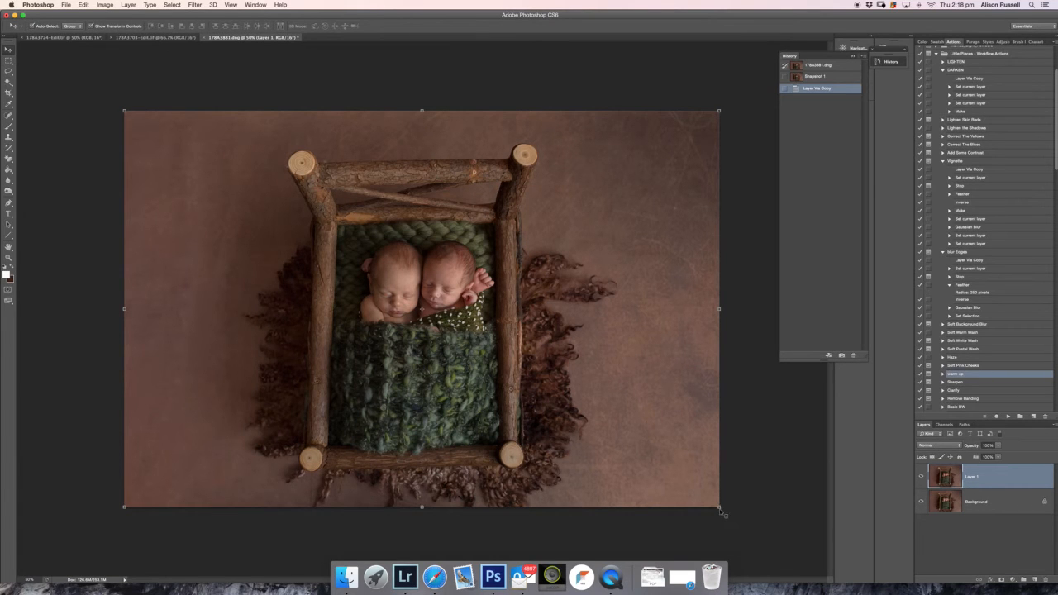
{"action": "right_click", "coordinate": [721, 510]}
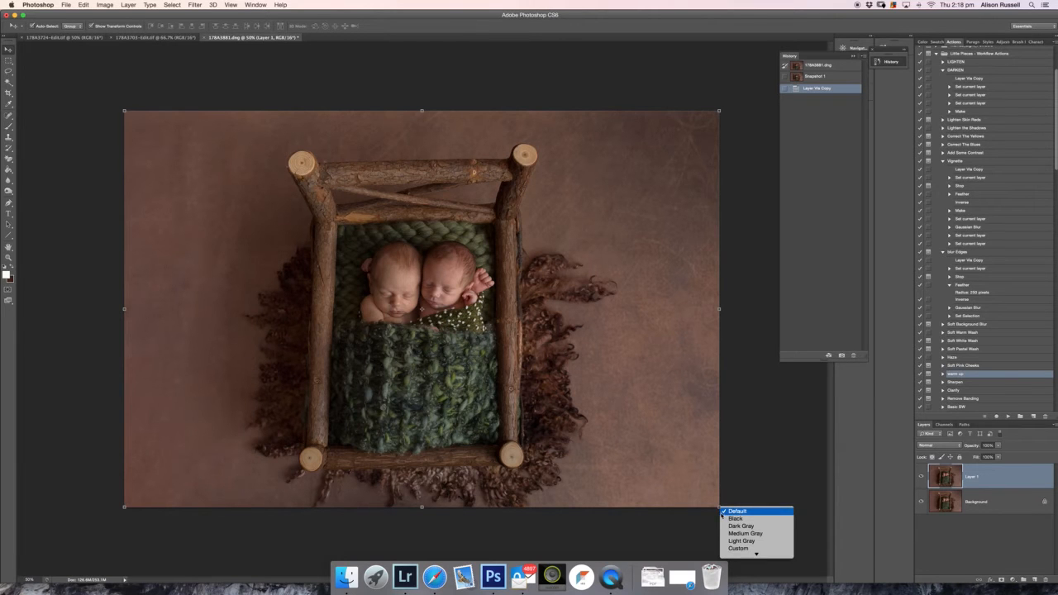
{"action": "left_click", "coordinate": [721, 513]}
{"action": "right_click", "coordinate": [722, 510]}
{"action": "left_click", "coordinate": [723, 511]}
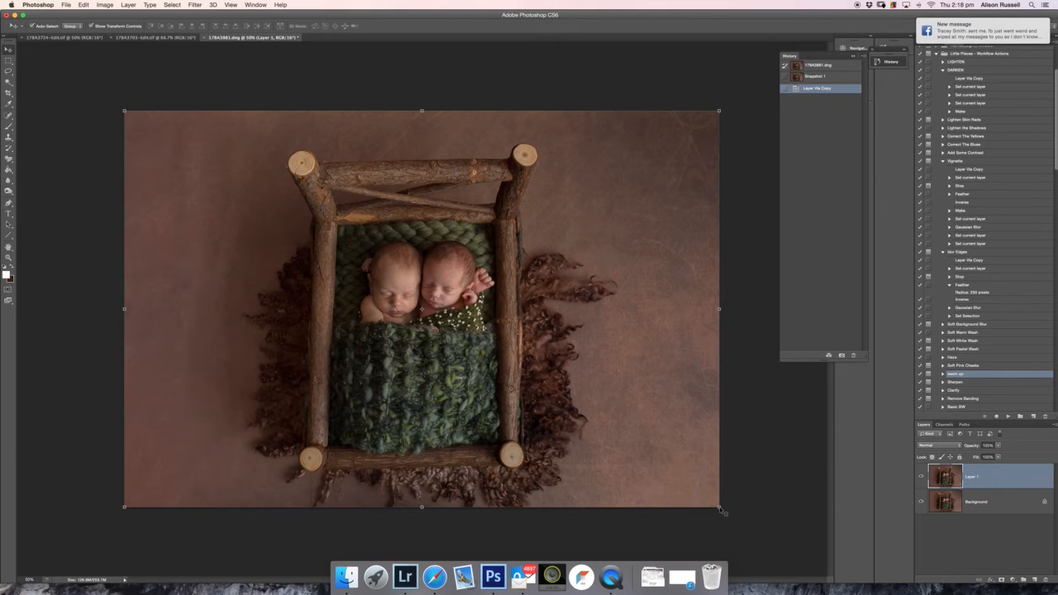
- Straighten the bed by distorting the duplicate layer's bottom-right corner slightly outward and its top-left corner slightly up and inward
{"action": "left_click_drag", "start_coordinate": [720, 510], "coordinate": [725, 515]}
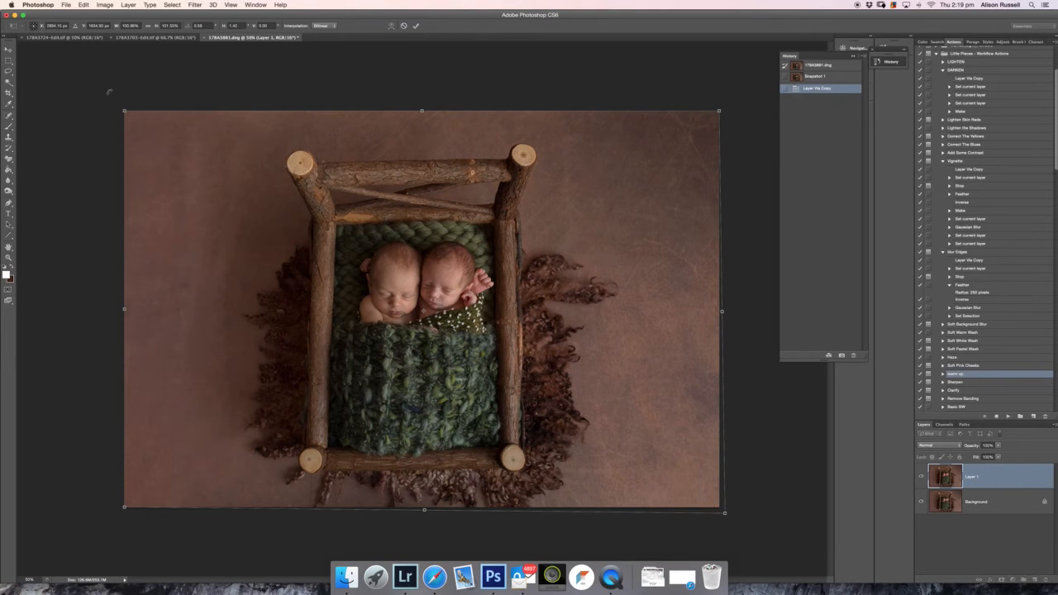
{"action": "left_click_drag", "start_coordinate": [125, 110], "coordinate": [124, 107]}
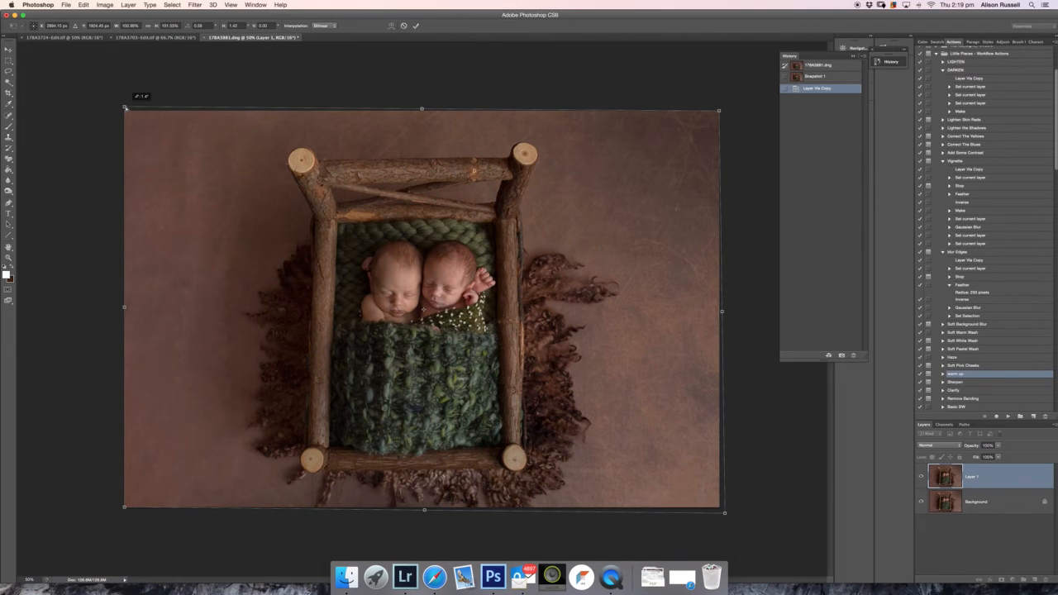
{"action": "left_click_drag", "start_coordinate": [126, 108], "coordinate": [129, 105]}
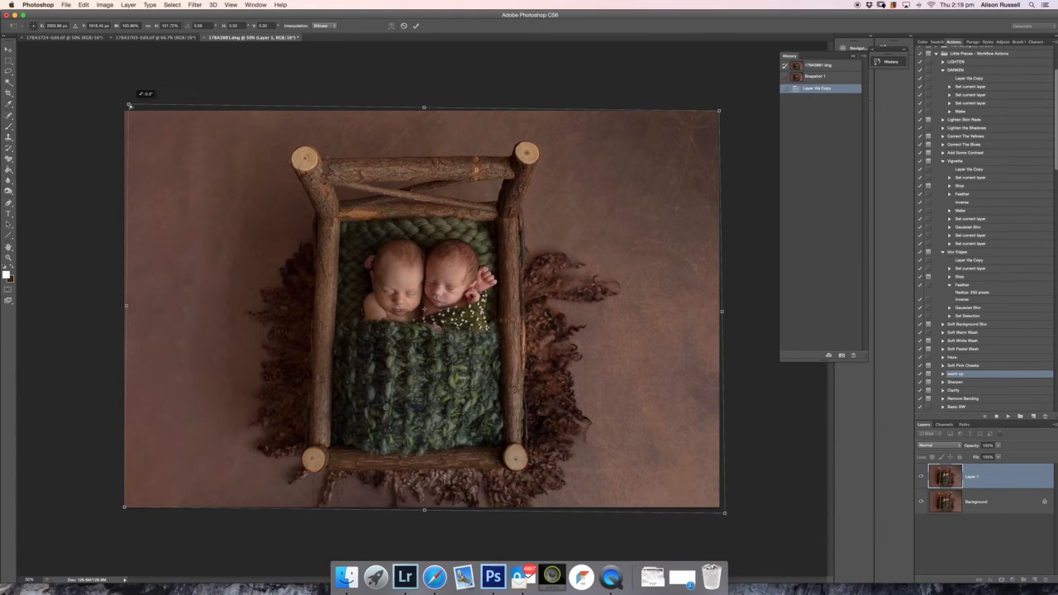
{"action": "left_click", "coordinate": [416, 26]}
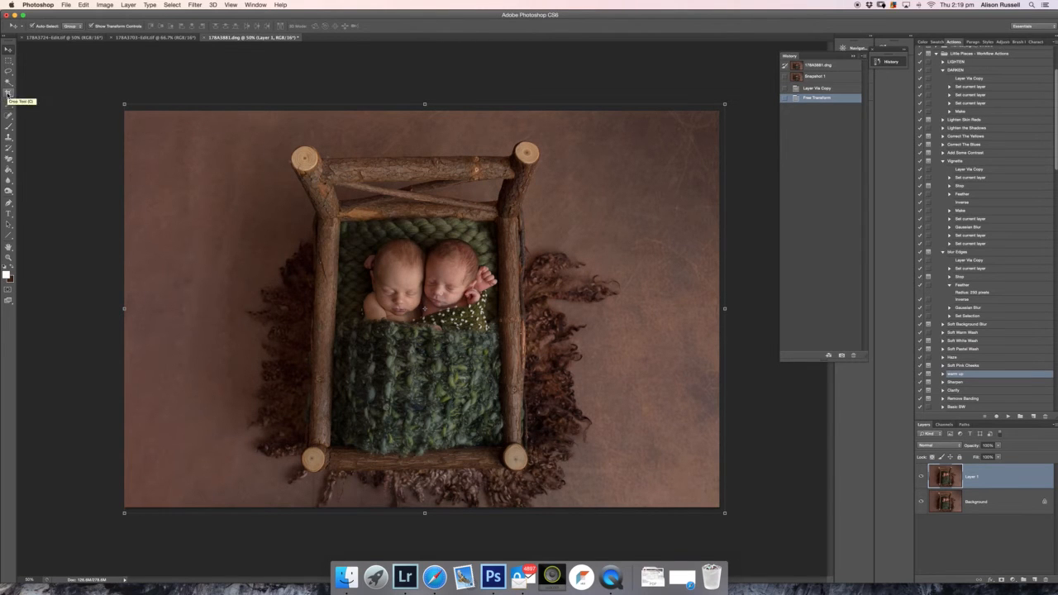
- Distort the duplicate layer's bottom-right corner a little further to the right and apply the transform
{"action": "left_click", "coordinate": [725, 514]}
{"action": "left_click_drag", "start_coordinate": [725, 514], "coordinate": [733, 513]}
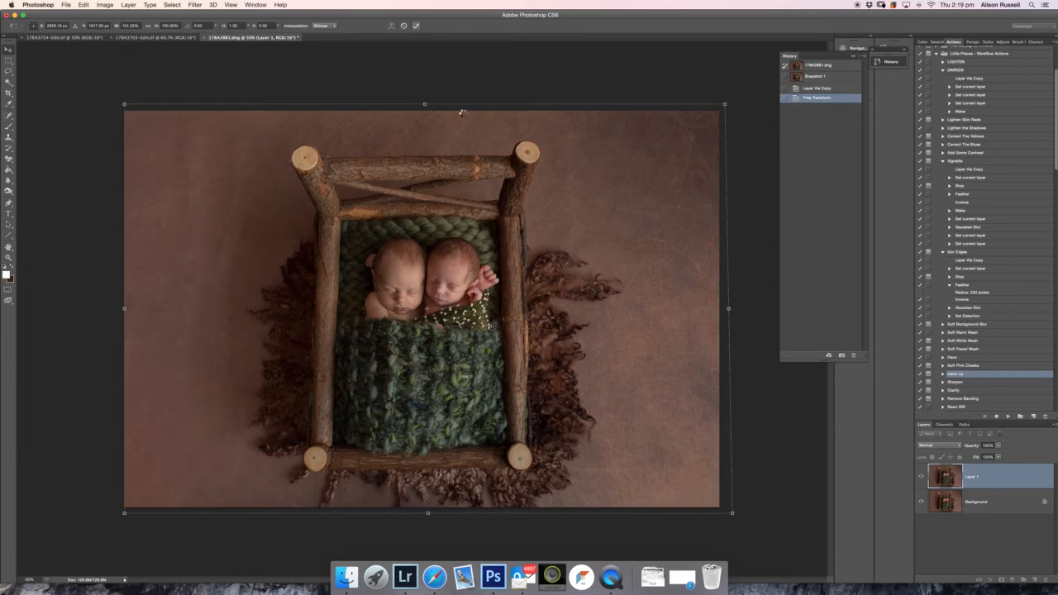
{"action": "key", "text": "Return"}
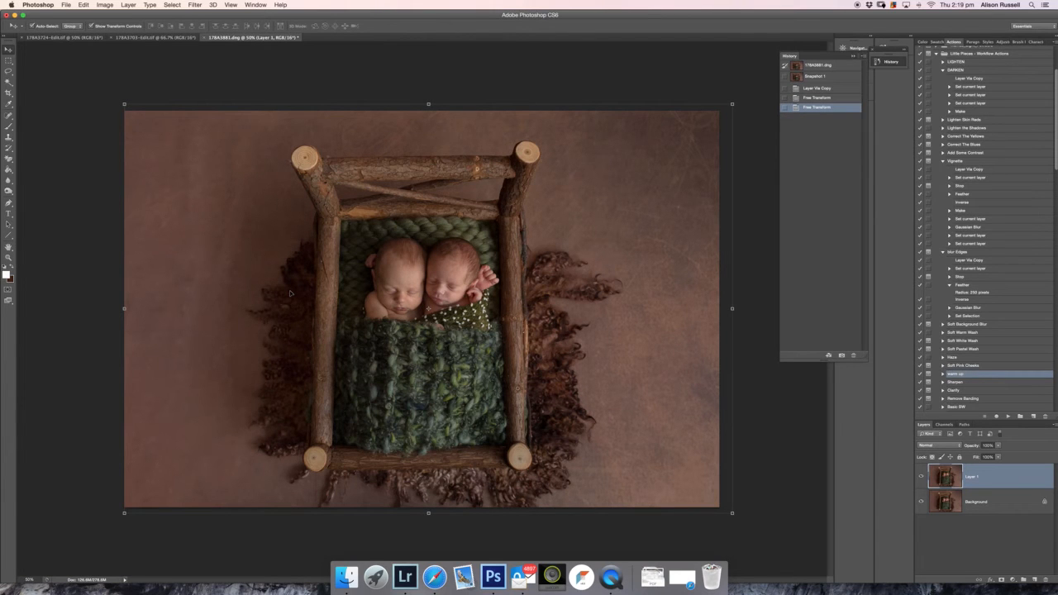
{"action": "left_click", "coordinate": [8, 93]}
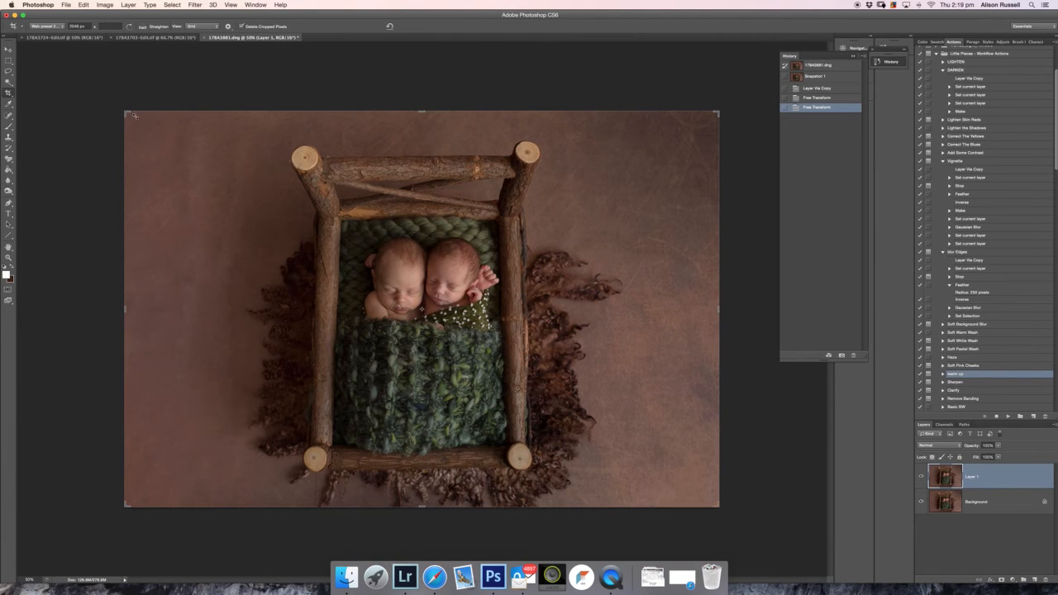
{"action": "left_click", "coordinate": [134, 115]}
{"action": "left_click_drag", "start_coordinate": [138, 120], "coordinate": [138, 120]}
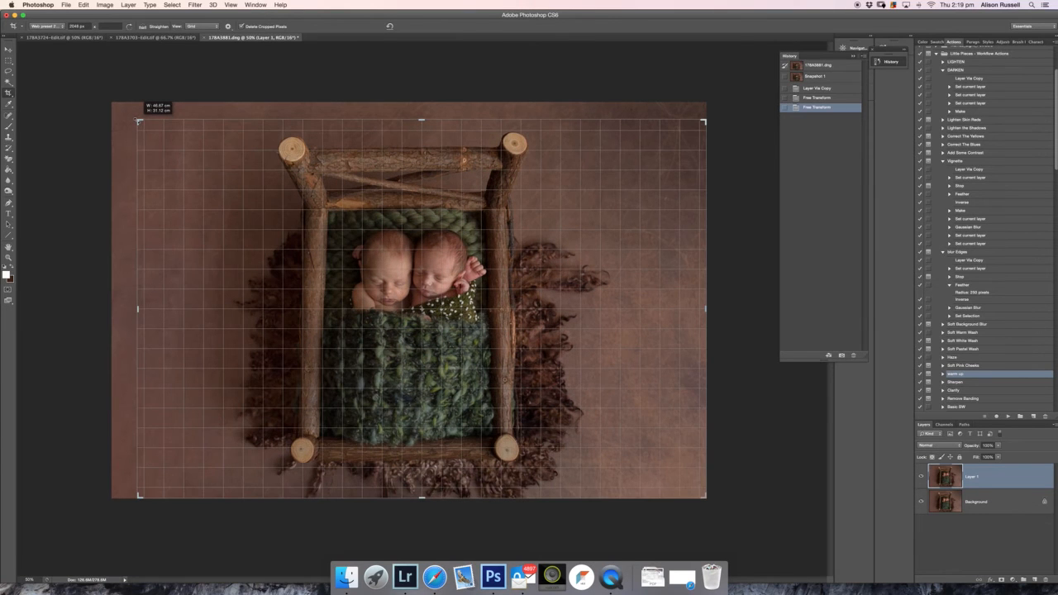
{"action": "left_click_drag", "start_coordinate": [391, 151], "coordinate": [427, 162]}
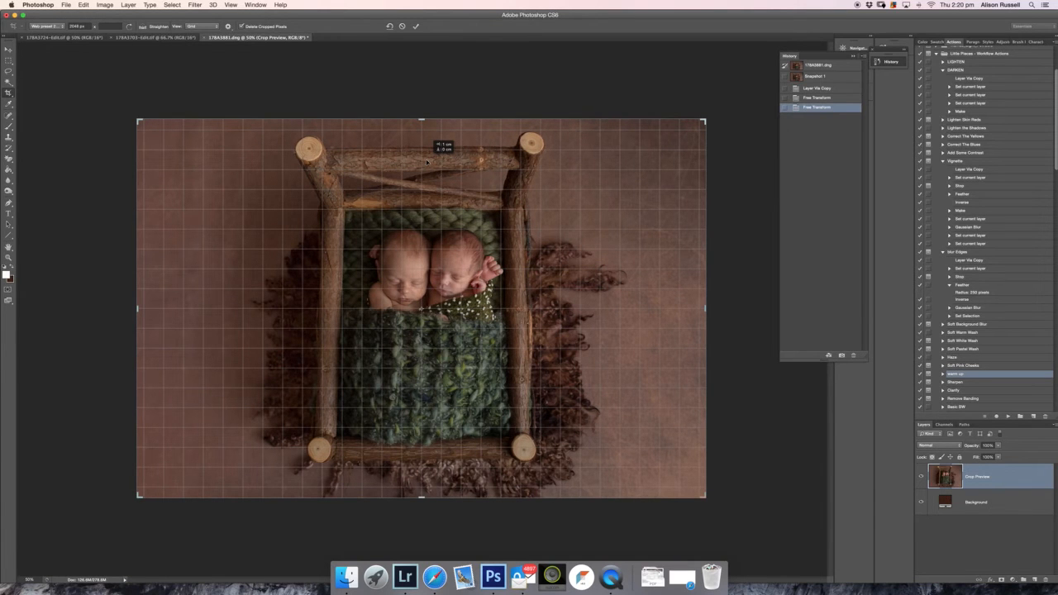
{"action": "left_click_drag", "start_coordinate": [428, 162], "coordinate": [428, 162]}
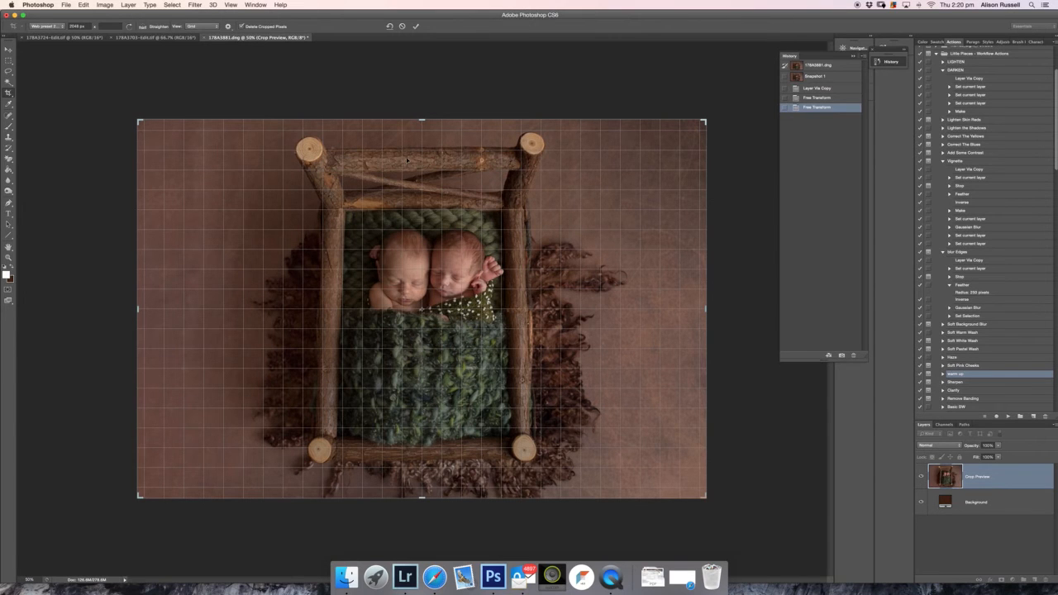
{"action": "left_click", "coordinate": [415, 25]}
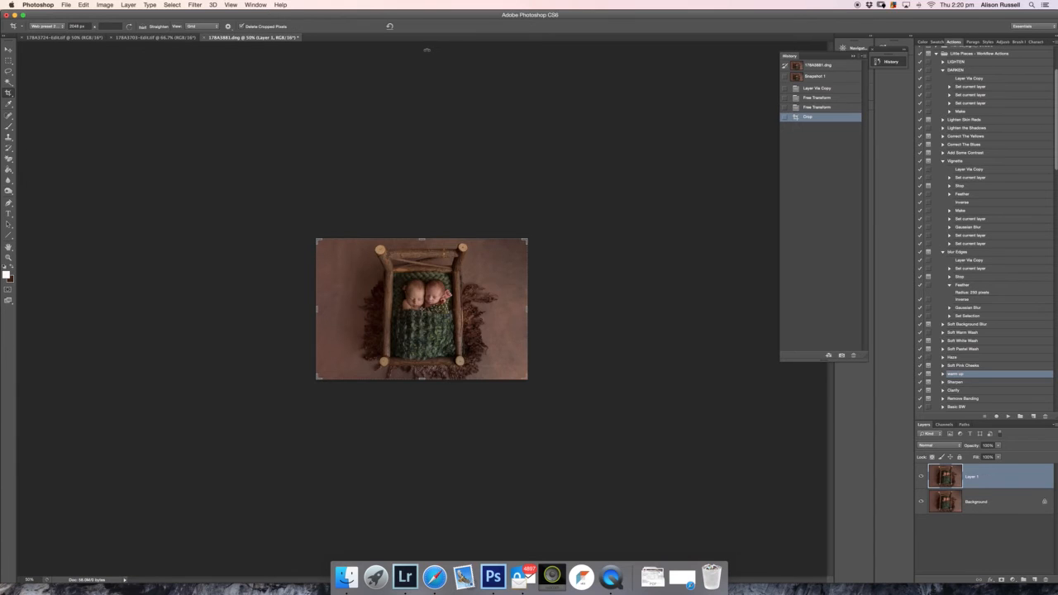
- Clear the crop preset to unconstrained and crop the photo slightly tighter, repositioning the image so the bed sits near the centre
{"action": "left_click", "coordinate": [390, 26]}
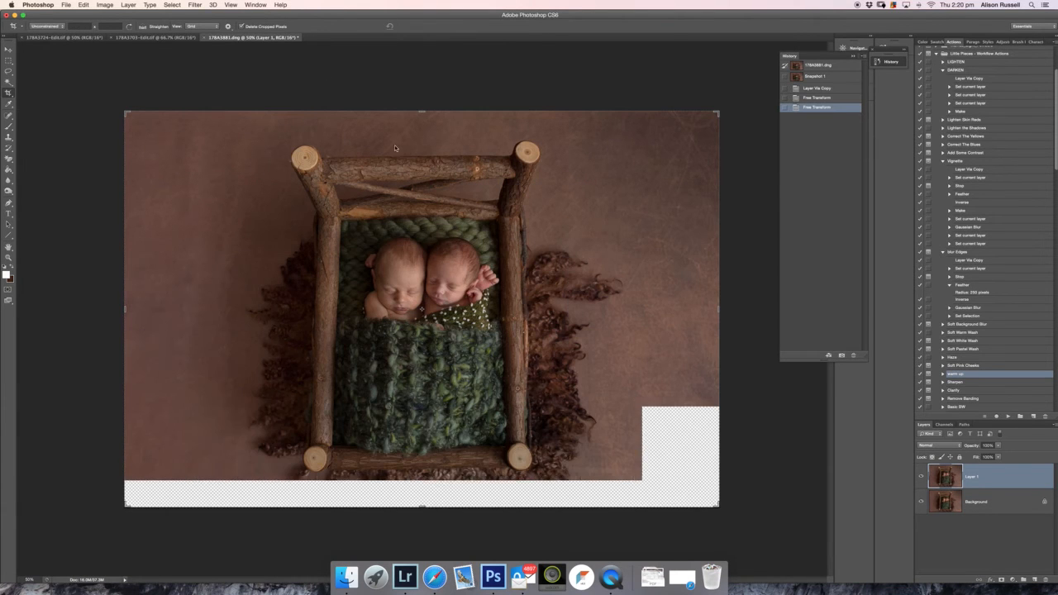
{"action": "left_click_drag", "start_coordinate": [130, 116], "coordinate": [134, 120]}
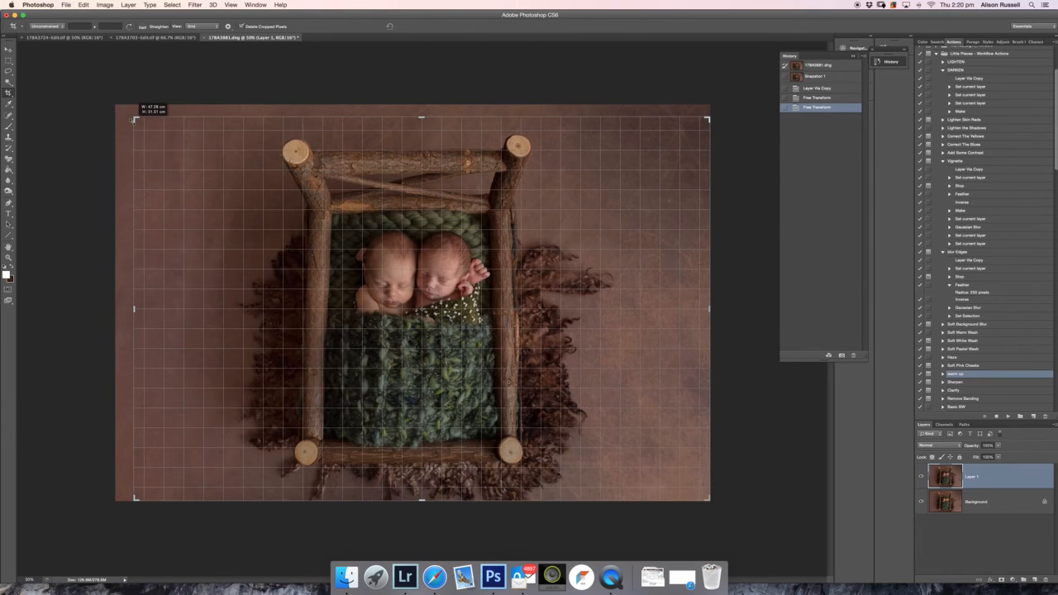
{"action": "left_click_drag", "start_coordinate": [336, 140], "coordinate": [431, 162]}
{"action": "left_click", "coordinate": [416, 26]}
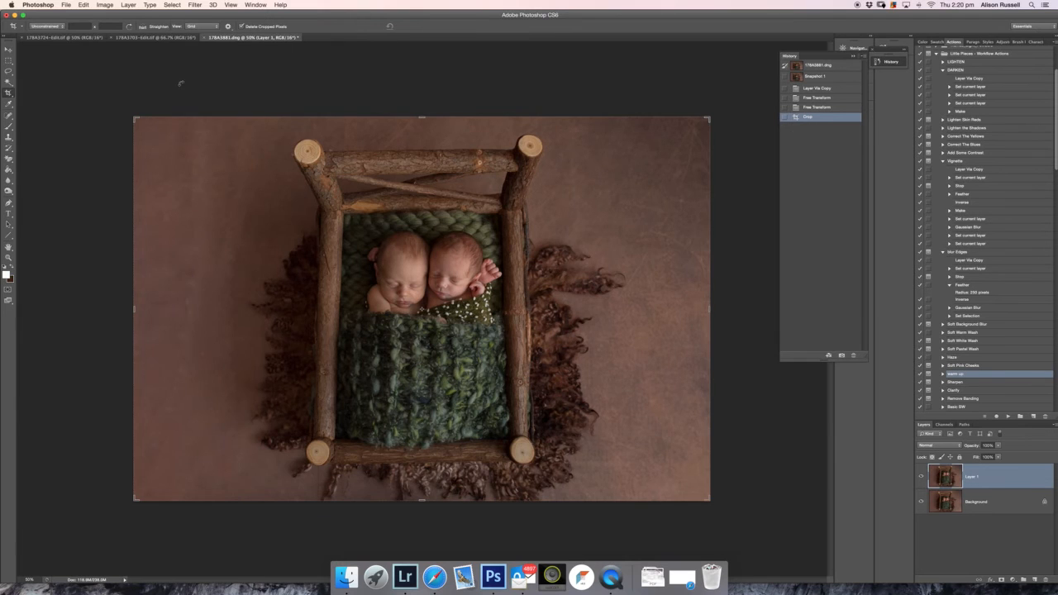
{"action": "left_click", "coordinate": [415, 26]}
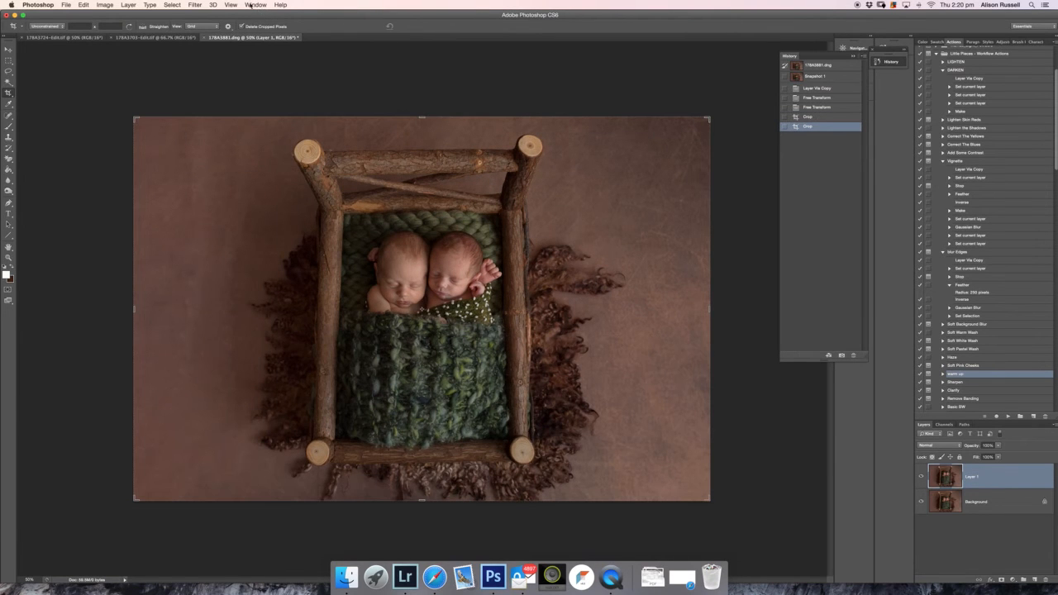
- Liquify the knitted blanket's lower edge so it sits neatly above the bottom log, reducing the brush size from 500 to 250
{"action": "left_click", "coordinate": [198, 5]}
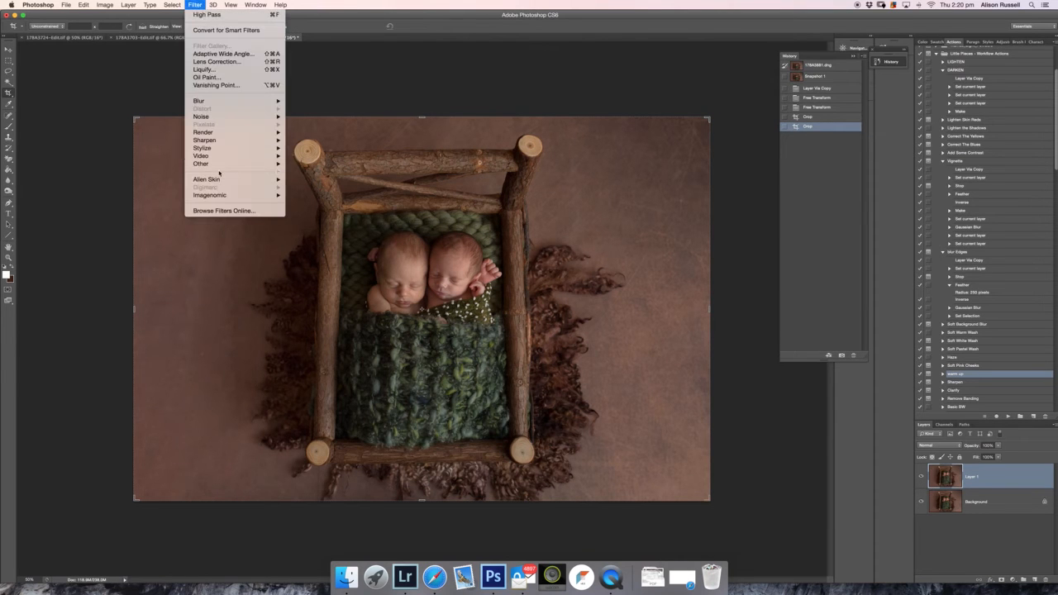
{"action": "key", "text": "shift+super+x"}
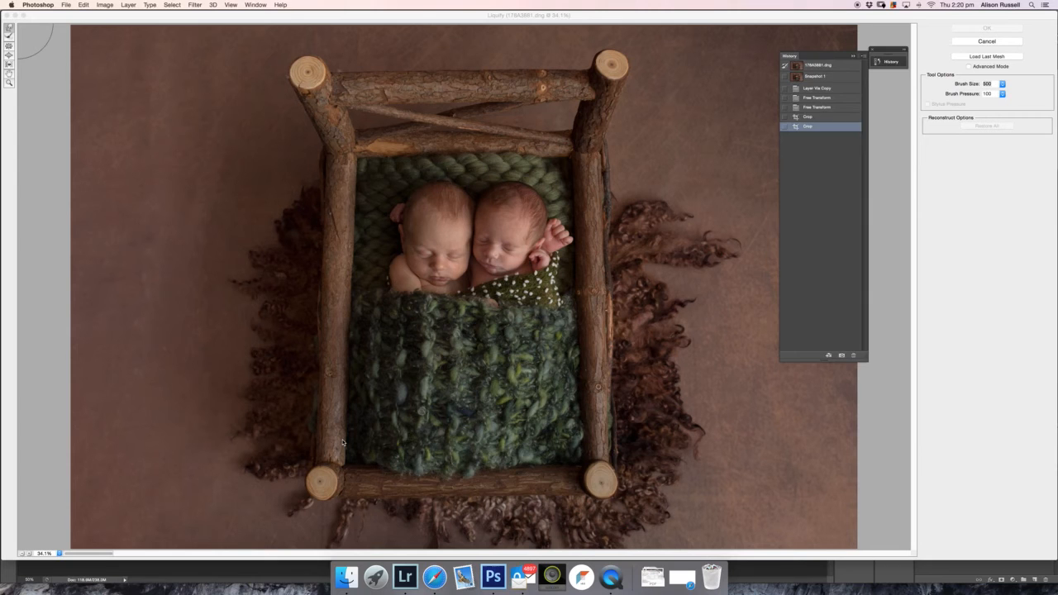
{"action": "left_click", "coordinate": [413, 460]}
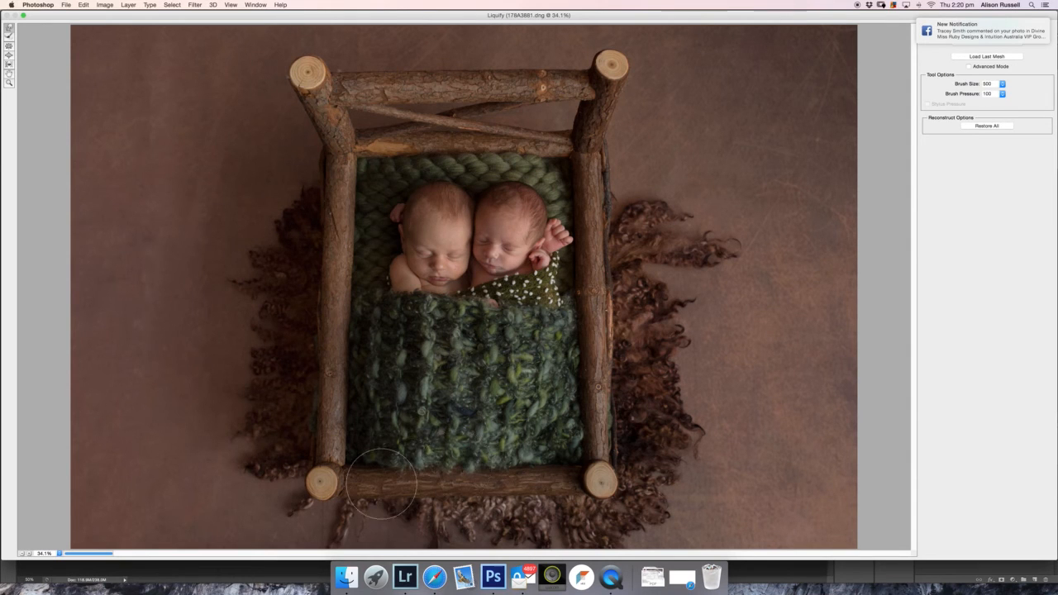
{"action": "key", "text": "bracketleft"}
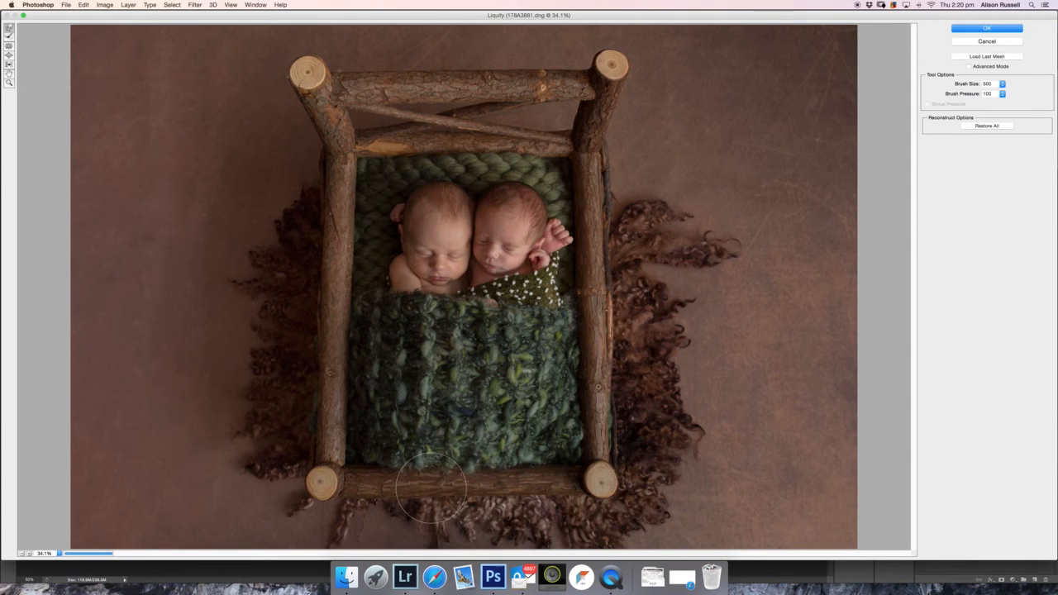
{"action": "key", "text": "bracketleft"}
{"action": "key", "text": "bracketleft"}
{"action": "key", "text": "bracketleft"}
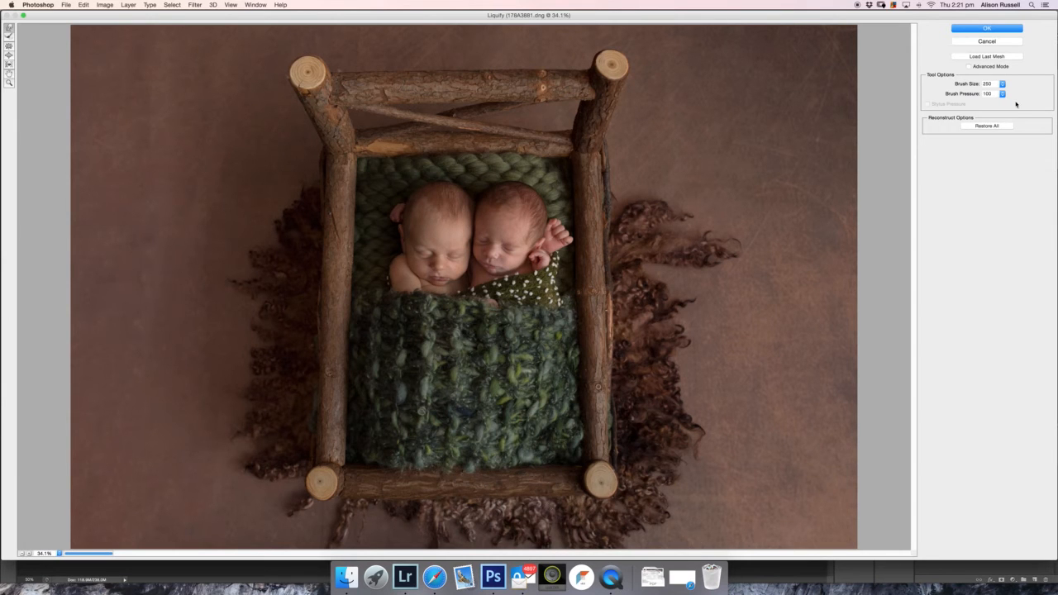
{"action": "left_click", "coordinate": [987, 29]}
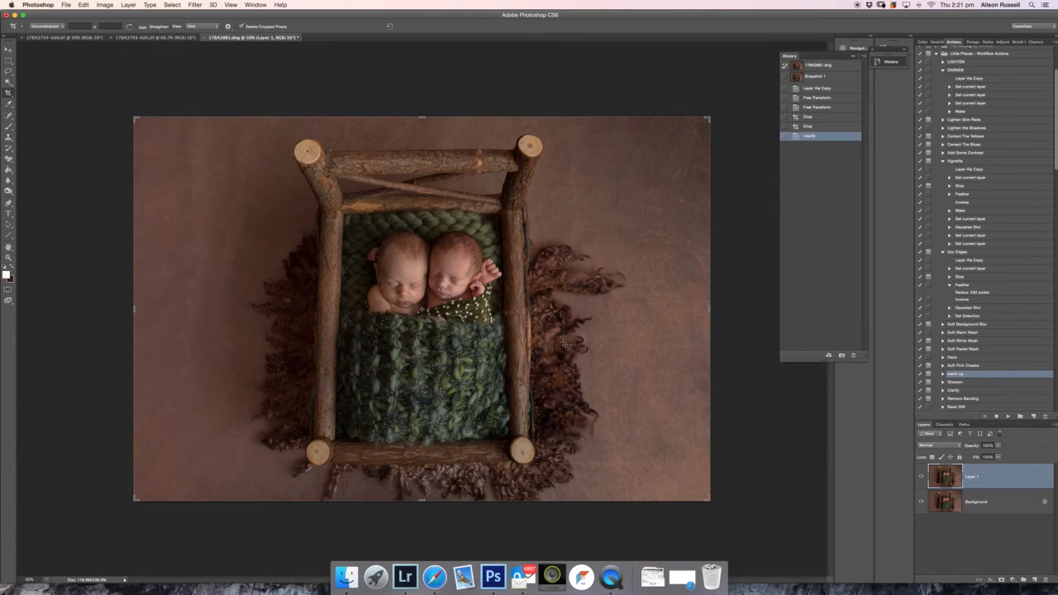
- Reopen Liquify and push the long fur curls right of the bed inward, enlarging the Forward Warp brush to 600
{"action": "left_click", "coordinate": [196, 5]}
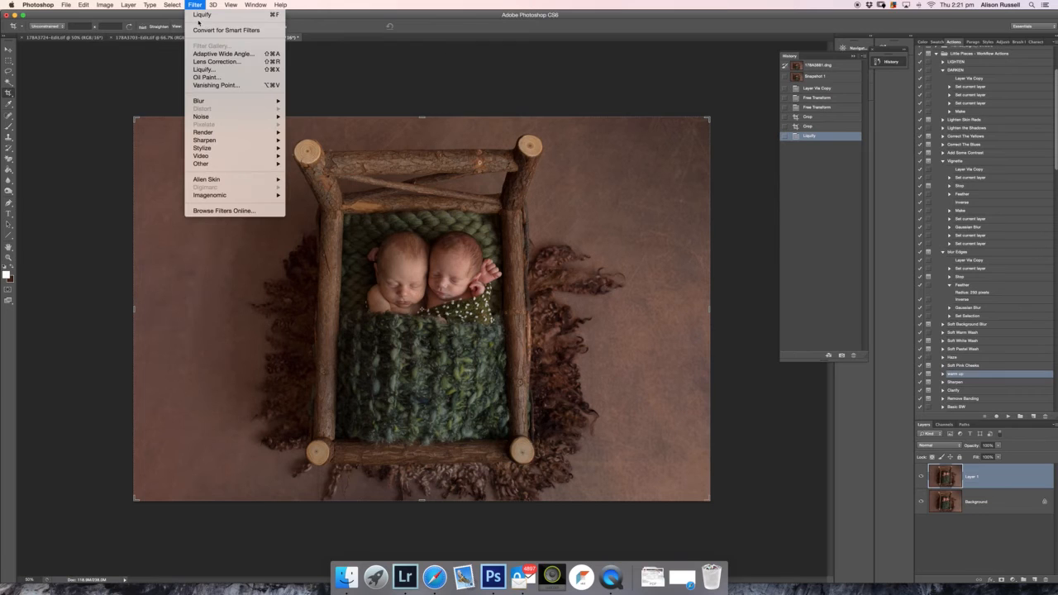
{"action": "key", "text": "Return"}
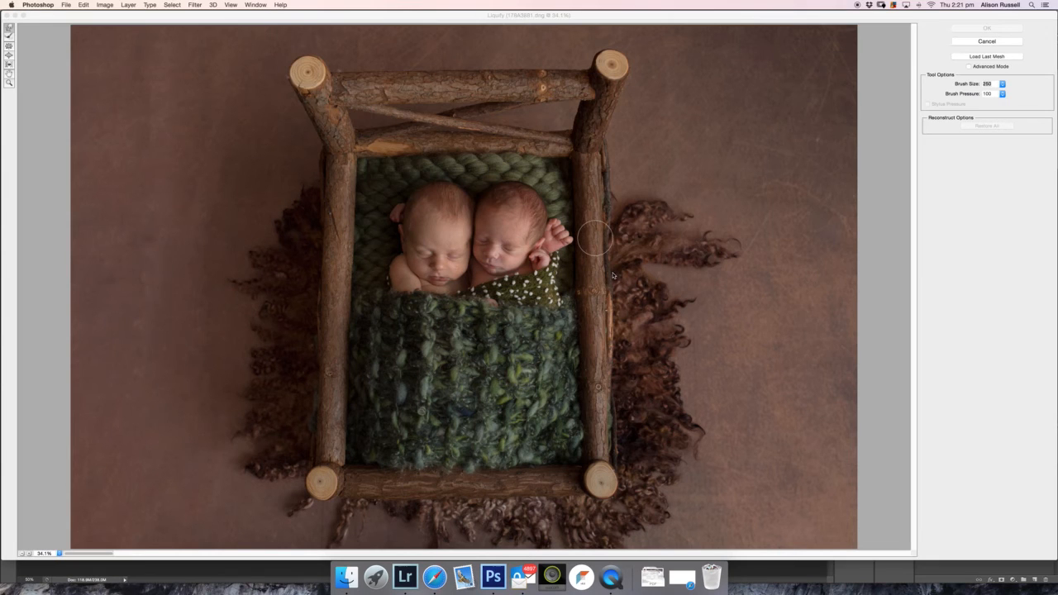
{"action": "key", "text": "bracketright"}
{"action": "key", "text": "bracketright"}
{"action": "key", "text": "bracketright"}
{"action": "key", "text": "bracketright"}
{"action": "key", "text": "bracketright"}
{"action": "key", "text": "bracketright"}
{"action": "key", "text": "bracketright"}
{"action": "key", "text": "bracketright"}
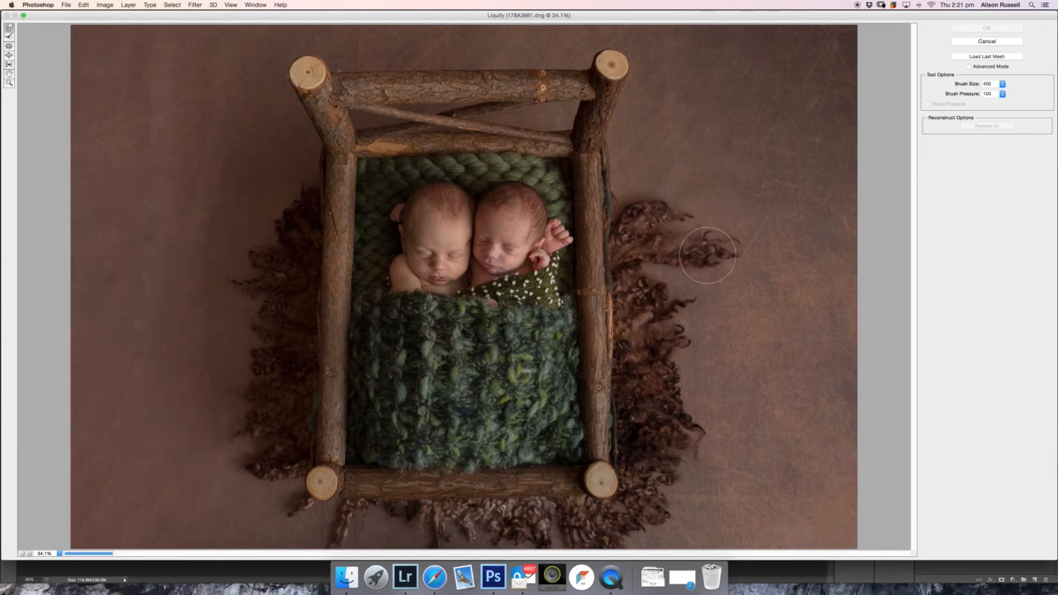
{"action": "mouse_move", "coordinate": [740, 253]}
{"action": "left_mouse_down"}
{"action": "mouse_move", "coordinate": [672, 256]}
{"action": "mouse_move", "coordinate": [665, 260]}
{"action": "mouse_move", "coordinate": [714, 257]}
{"action": "mouse_move", "coordinate": [669, 264]}
{"action": "mouse_move", "coordinate": [660, 278]}
{"action": "mouse_move", "coordinate": [682, 273]}
{"action": "left_mouse_up"}
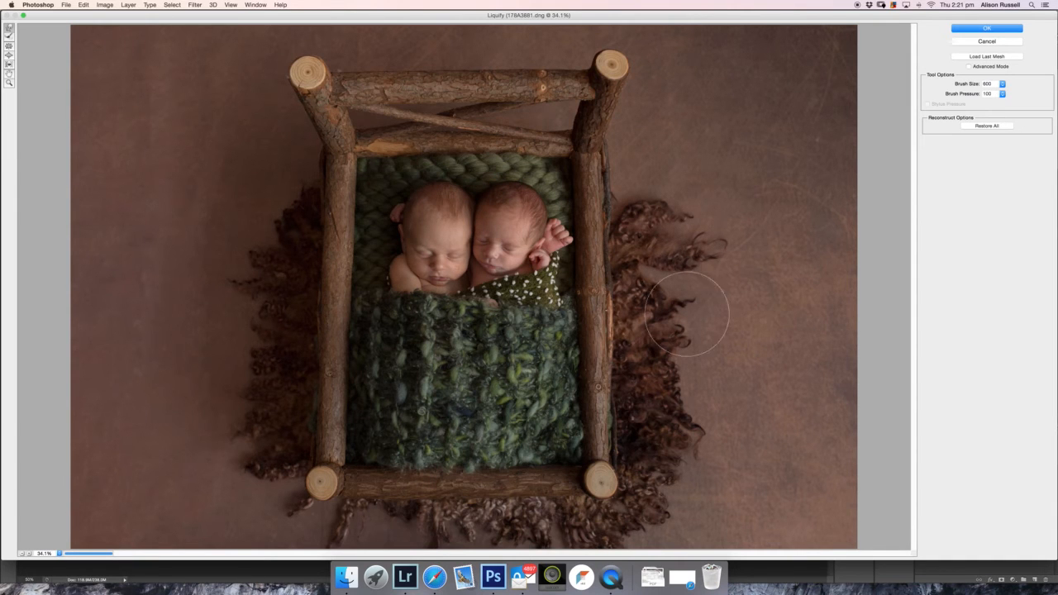
{"action": "left_click_drag", "start_coordinate": [667, 232], "coordinate": [656, 285]}
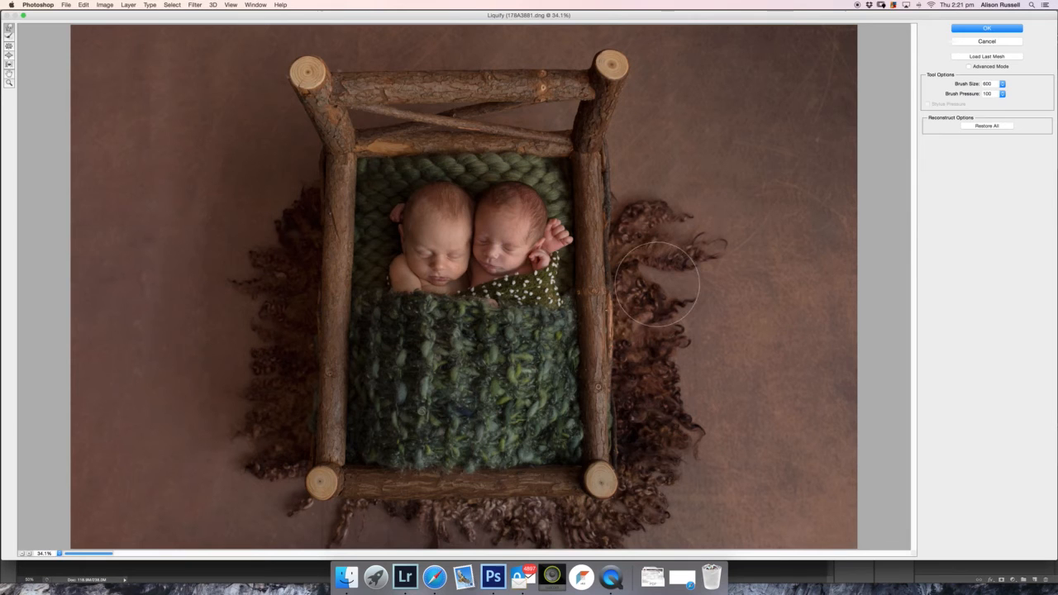
- Enlarge the fur curls beside the bed's right rail with the Bloat tool at brush size 300
{"action": "left_click", "coordinate": [8, 55]}
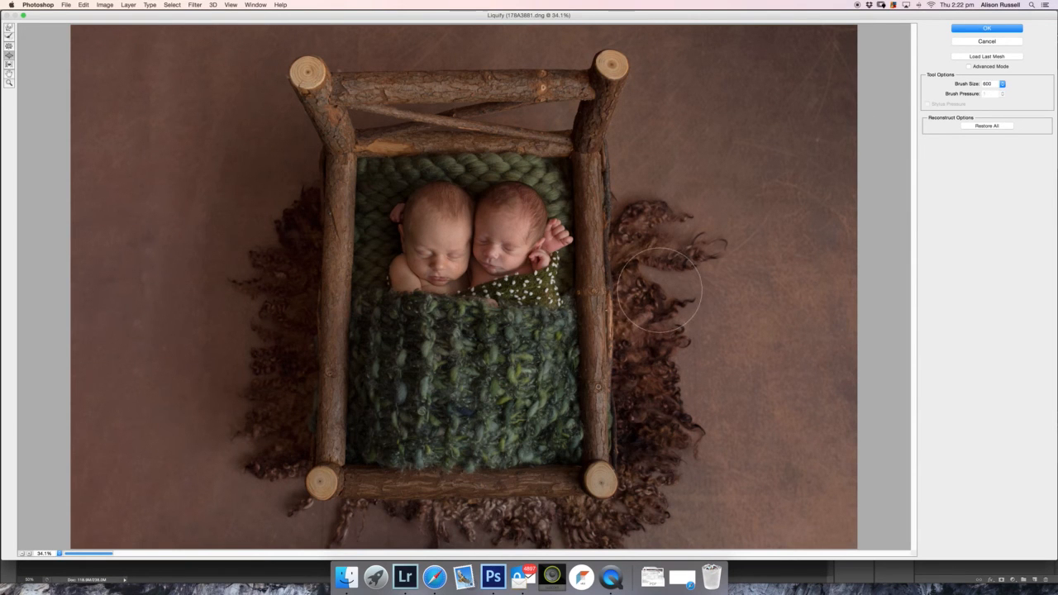
{"action": "key", "text": "bracketleft"}
{"action": "key", "text": "bracketleft"}
{"action": "key", "text": "bracketleft"}
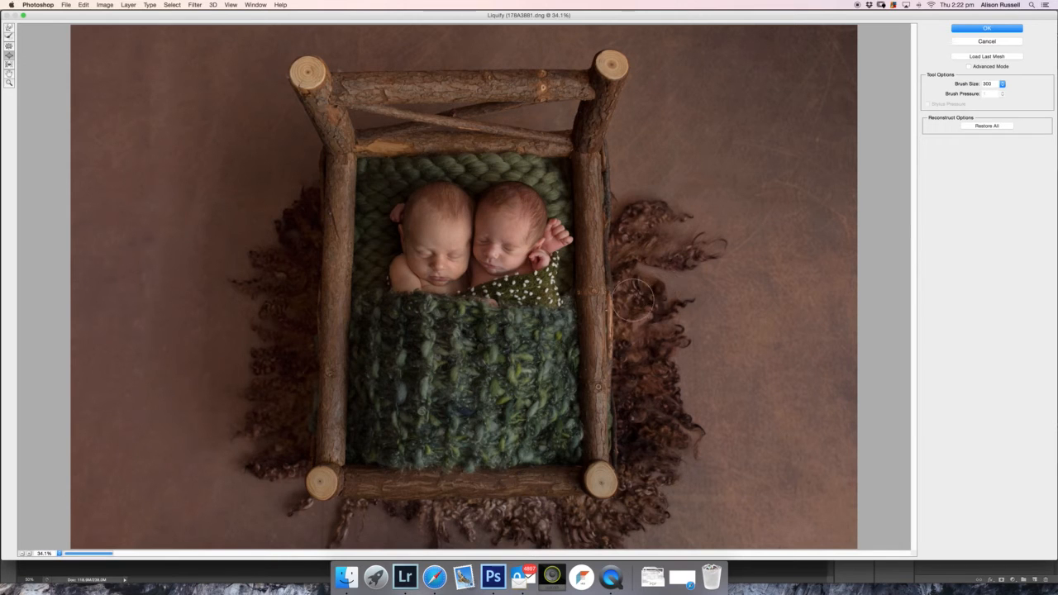
- Refine the fur right of the bed using the Forward Warp tool at brush size 250 and apply the Liquify changes
{"action": "left_click", "coordinate": [9, 28]}
{"action": "key", "text": "bracketleft"}
{"action": "key", "text": "bracketleft"}
{"action": "key", "text": "bracketleft"}
{"action": "key", "text": "bracketleft"}
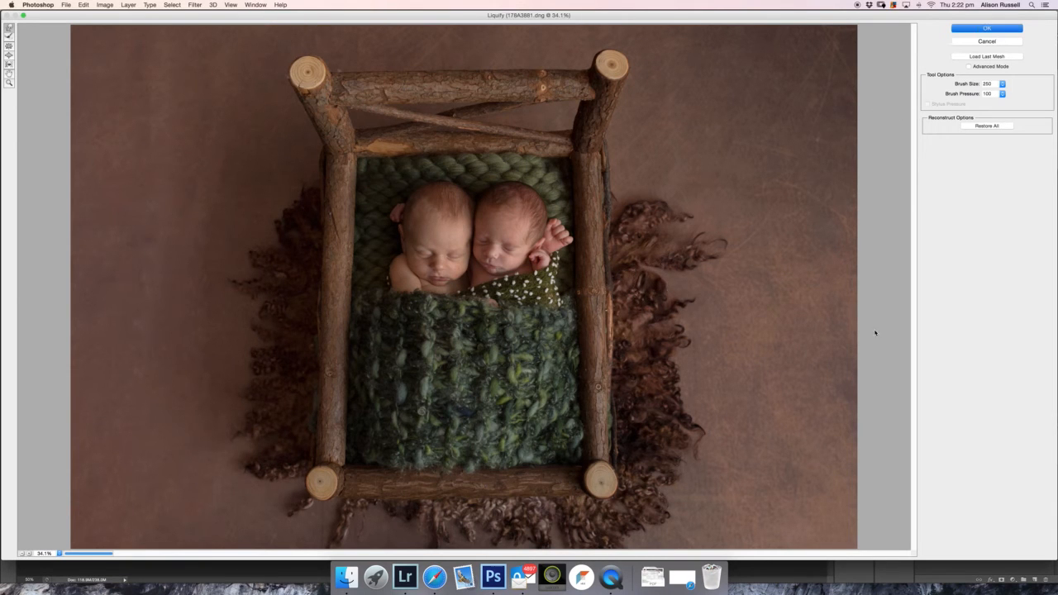
{"action": "key", "text": "Return"}
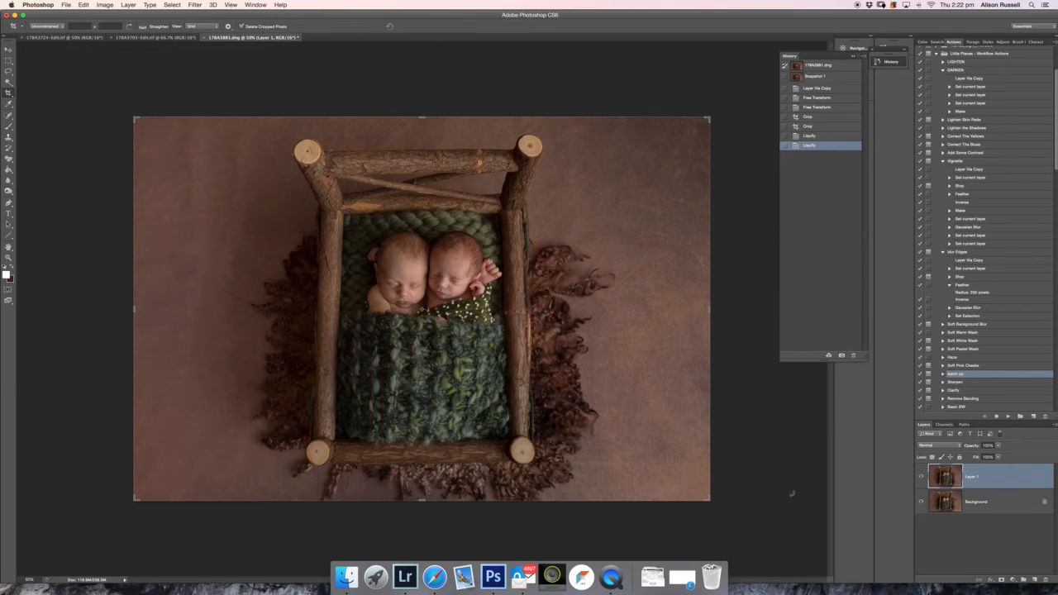
- Merge the visible layers into a single background layer
{"action": "key", "text": "super+0"}
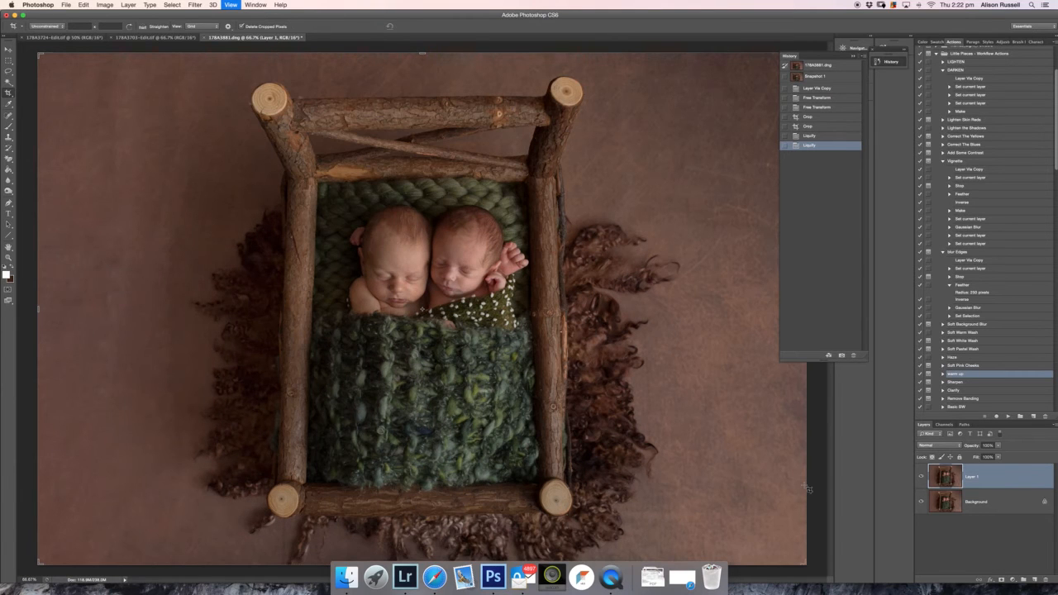
{"action": "key", "text": "super+shift+e"}
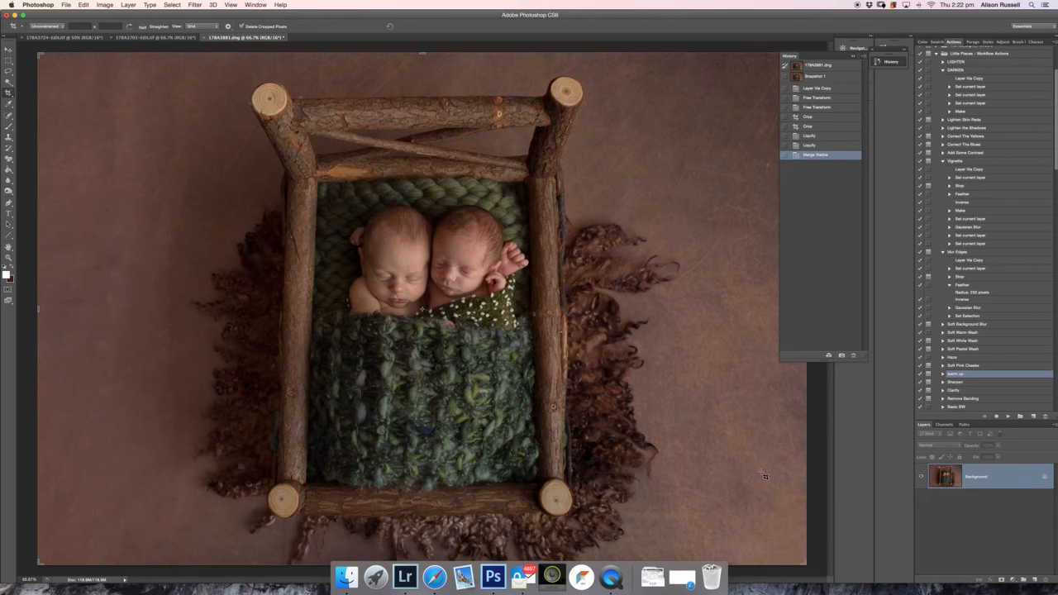
- Heal the blemishes on the left baby's forehead and between the brows with a small content-aware Spot Healing Brush
{"action": "key", "text": "super+1"}
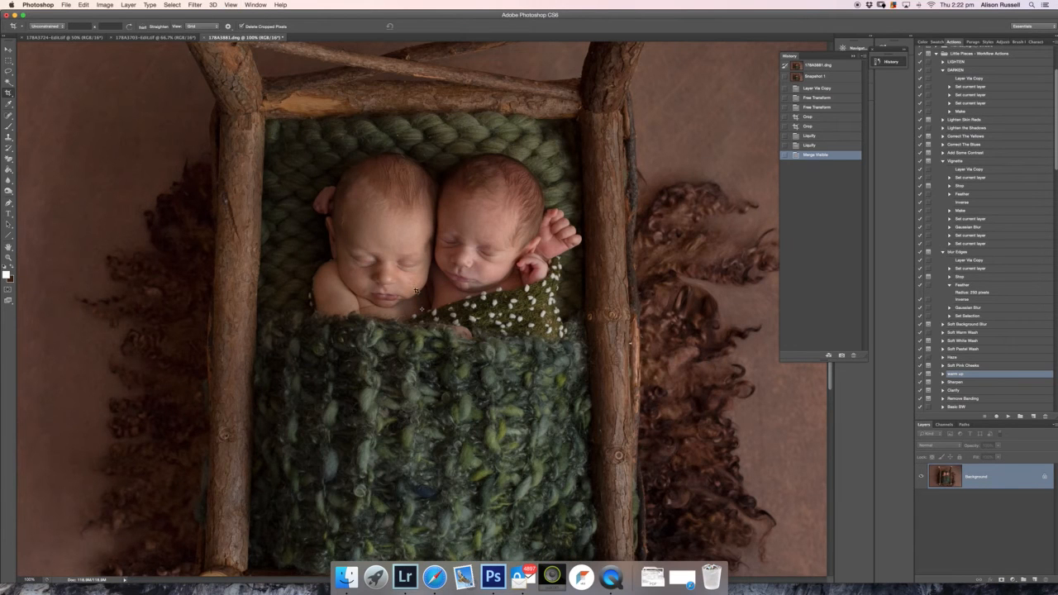
{"action": "key", "text": "super+equal"}
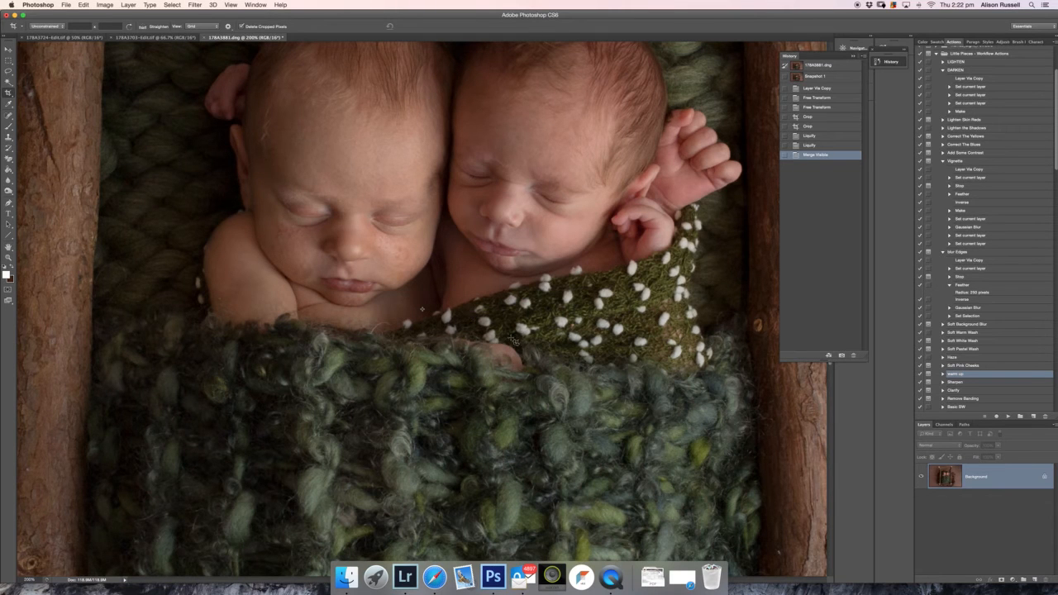
{"action": "left_click_drag", "start_coordinate": [9, 114], "coordinate": [49, 116]}
{"action": "key", "text": "bracketleft"}
{"action": "key", "text": "bracketleft"}
{"action": "key", "text": "bracketleft"}
{"action": "key", "text": "bracketleft"}
{"action": "key", "text": "bracketleft"}
{"action": "key", "text": "bracketleft"}
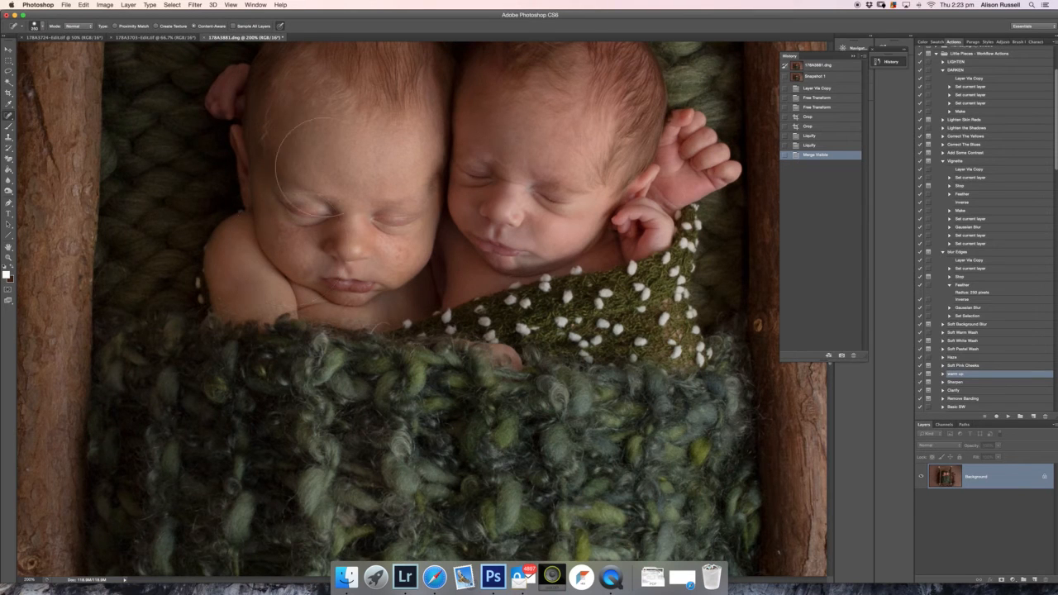
{"action": "key", "text": "bracketleft"}
{"action": "key", "text": "bracketleft"}
{"action": "left_click", "coordinate": [294, 164]}
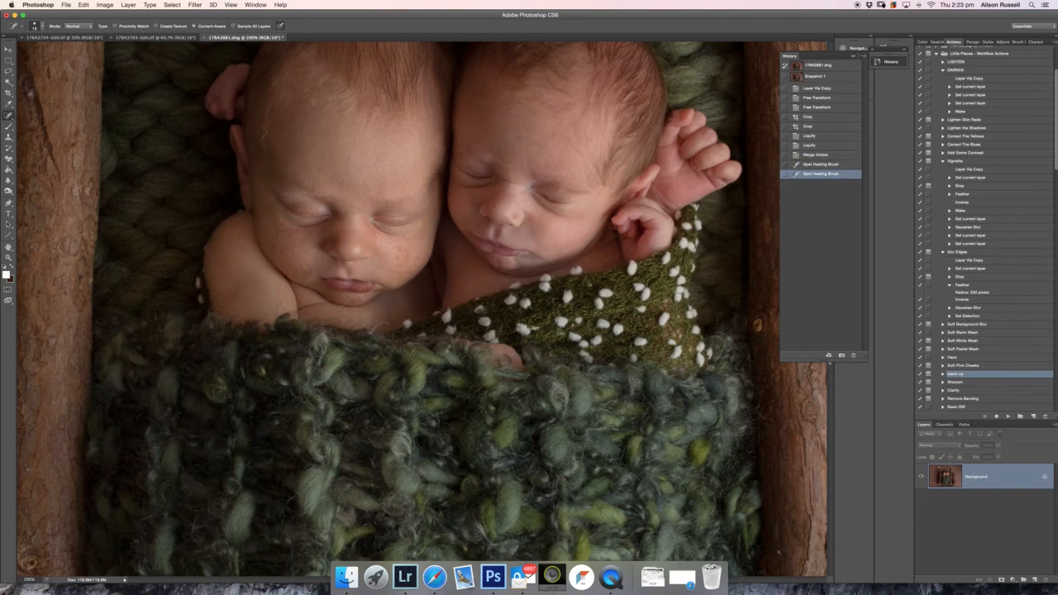
{"action": "left_click", "coordinate": [330, 202]}
{"action": "left_click", "coordinate": [340, 203]}
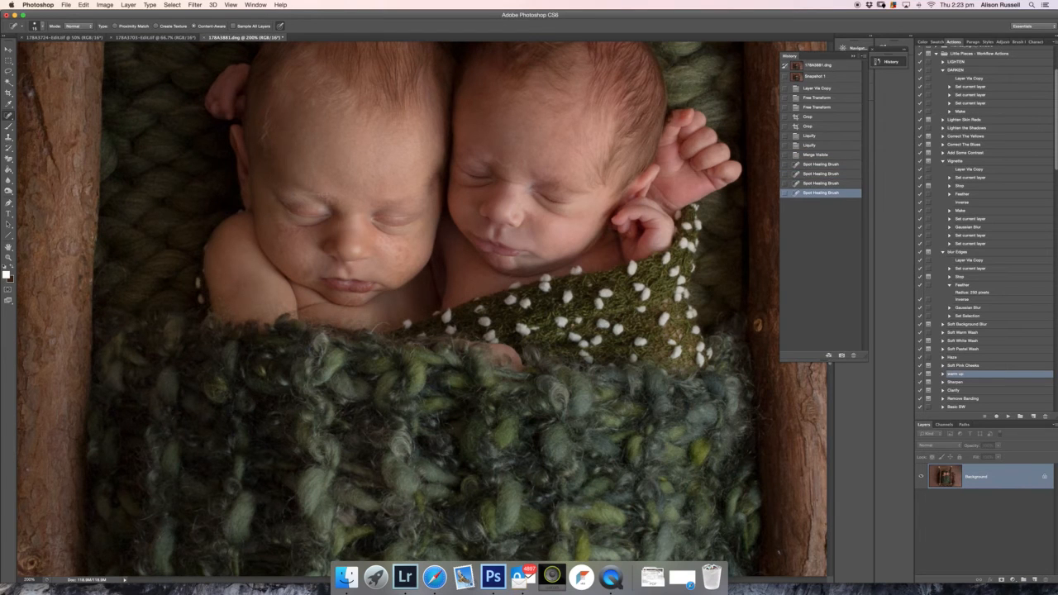
{"action": "left_click", "coordinate": [336, 201]}
{"action": "left_click", "coordinate": [339, 186]}
{"action": "left_click", "coordinate": [345, 191]}
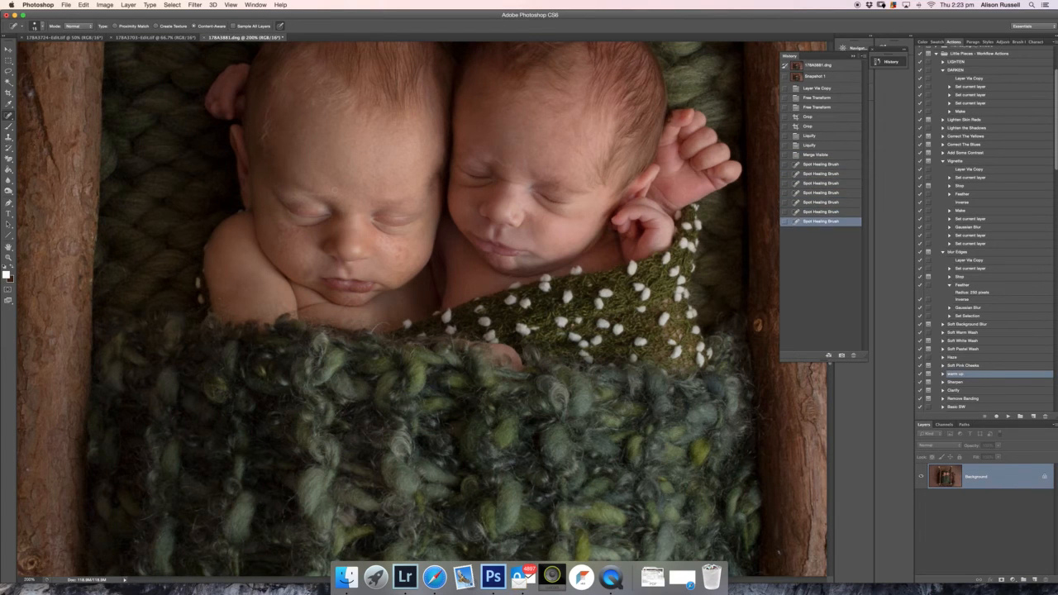
{"action": "left_click", "coordinate": [344, 191]}
{"action": "left_click", "coordinate": [346, 196]}
{"action": "left_click", "coordinate": [361, 172]}
{"action": "left_click", "coordinate": [351, 173]}
{"action": "left_click", "coordinate": [345, 170]}
{"action": "left_click", "coordinate": [339, 165]}
{"action": "left_click", "coordinate": [355, 142]}
{"action": "left_click", "coordinate": [360, 150]}
{"action": "left_click", "coordinate": [362, 148]}
{"action": "left_click", "coordinate": [372, 176]}
{"action": "left_click", "coordinate": [373, 183]}
{"action": "left_click", "coordinate": [374, 190]}
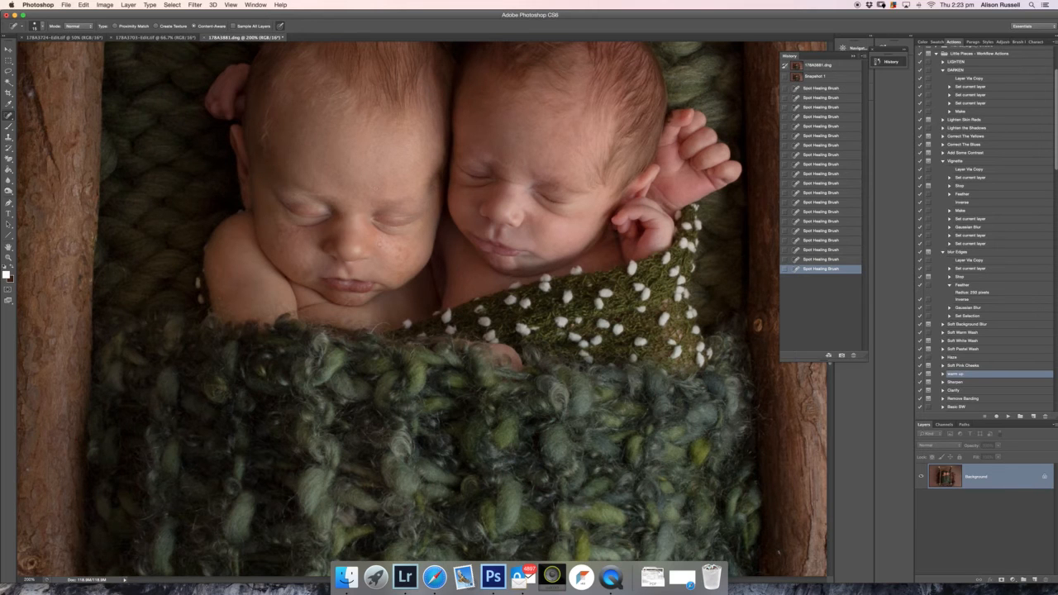
- Heal the reddish spots on the left baby's cheek nearest the other twin
{"action": "left_click", "coordinate": [384, 238]}
{"action": "left_click", "coordinate": [387, 242]}
{"action": "left_click", "coordinate": [384, 239]}
{"action": "left_click", "coordinate": [377, 236]}
{"action": "left_click", "coordinate": [401, 248]}
{"action": "left_click", "coordinate": [401, 250]}
{"action": "left_click", "coordinate": [394, 249]}
{"action": "left_click", "coordinate": [385, 240]}
{"action": "left_click", "coordinate": [400, 242]}
{"action": "left_click", "coordinate": [407, 239]}
{"action": "left_click", "coordinate": [412, 247]}
{"action": "left_click", "coordinate": [409, 247]}
{"action": "left_click", "coordinate": [403, 248]}
{"action": "left_click", "coordinate": [397, 248]}
{"action": "left_click", "coordinate": [397, 253]}
{"action": "left_click", "coordinate": [399, 258]}
{"action": "left_click", "coordinate": [405, 258]}
{"action": "left_click", "coordinate": [401, 254]}
{"action": "left_click", "coordinate": [400, 259]}
{"action": "left_click", "coordinate": [407, 257]}
{"action": "left_click", "coordinate": [385, 254]}
{"action": "left_click", "coordinate": [384, 248]}
{"action": "left_click", "coordinate": [389, 249]}
- Heal the small marks around the left baby's lower lip and chin
{"action": "left_click", "coordinate": [348, 300]}
{"action": "left_click", "coordinate": [349, 302]}
{"action": "left_click", "coordinate": [336, 297]}
- Heal the blemishes on the left baby's outer cheek, from beside the nose up to below the eye
{"action": "left_click", "coordinate": [308, 254]}
{"action": "left_click", "coordinate": [315, 253]}
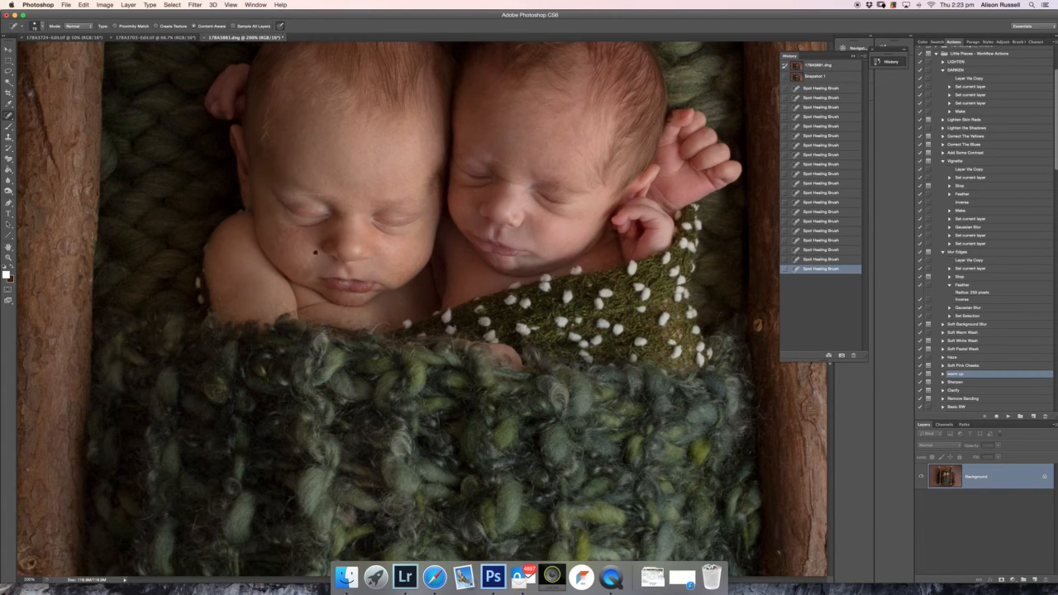
{"action": "left_click", "coordinate": [303, 259]}
{"action": "left_click", "coordinate": [307, 265]}
{"action": "left_click", "coordinate": [302, 268]}
{"action": "left_click", "coordinate": [298, 271]}
{"action": "left_click", "coordinate": [306, 243]}
{"action": "left_click", "coordinate": [294, 230]}
{"action": "left_click", "coordinate": [280, 225]}
{"action": "left_click", "coordinate": [284, 232]}
{"action": "left_click", "coordinate": [294, 236]}
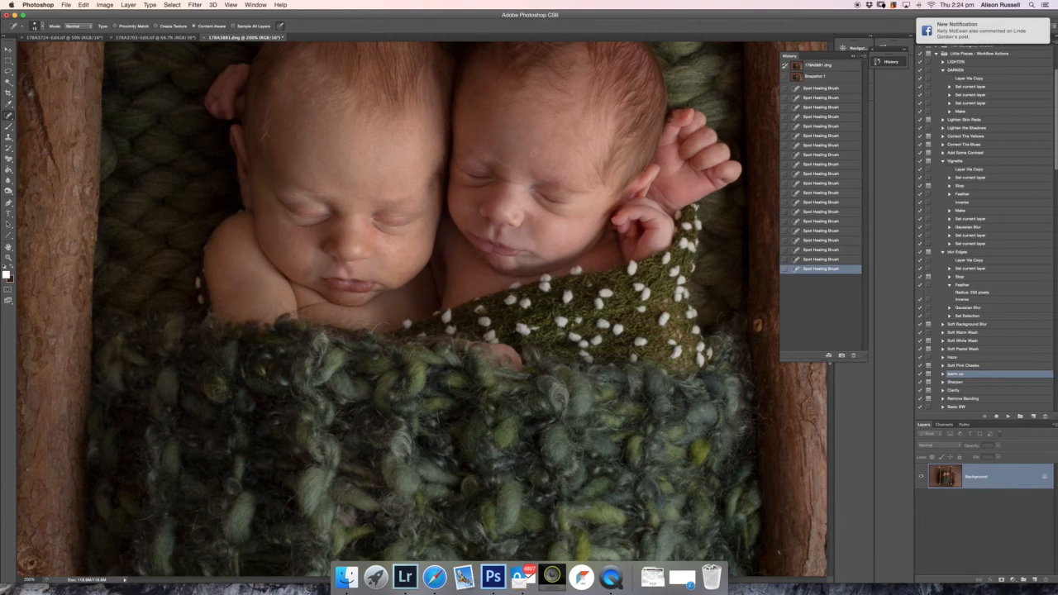
- Heal the blemishes on the right baby's forehead, nose area, cheek and chin with the Spot Healing Brush
{"action": "left_click", "coordinate": [539, 129]}
{"action": "left_click", "coordinate": [531, 220]}
{"action": "left_click", "coordinate": [555, 247]}
{"action": "left_click", "coordinate": [552, 255]}
{"action": "left_click", "coordinate": [496, 262]}
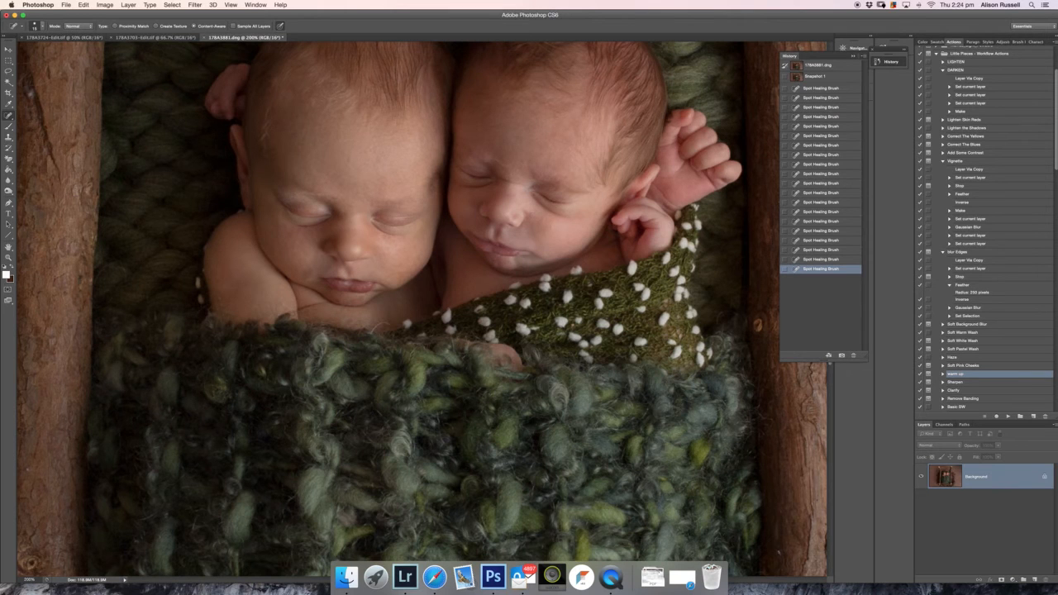
{"action": "left_click", "coordinate": [574, 241]}
{"action": "left_click", "coordinate": [562, 245]}
- Heal the remaining marks on the left baby's nose, cheeks, chin and jawline with the Spot Healing Brush
{"action": "left_click", "coordinate": [404, 244]}
{"action": "left_click", "coordinate": [379, 238]}
{"action": "left_click", "coordinate": [369, 240]}
{"action": "left_click", "coordinate": [351, 241]}
{"action": "left_click", "coordinate": [338, 301]}
{"action": "left_click", "coordinate": [339, 303]}
{"action": "left_click_drag", "start_coordinate": [305, 270], "coordinate": [305, 271]}
{"action": "left_click", "coordinate": [304, 277]}
{"action": "left_click", "coordinate": [313, 269]}
{"action": "left_click", "coordinate": [399, 281]}
- Save the healed state as a history snapshot, compare it with Snapshot 1 and return to the healed version
{"action": "left_click", "coordinate": [839, 354]}
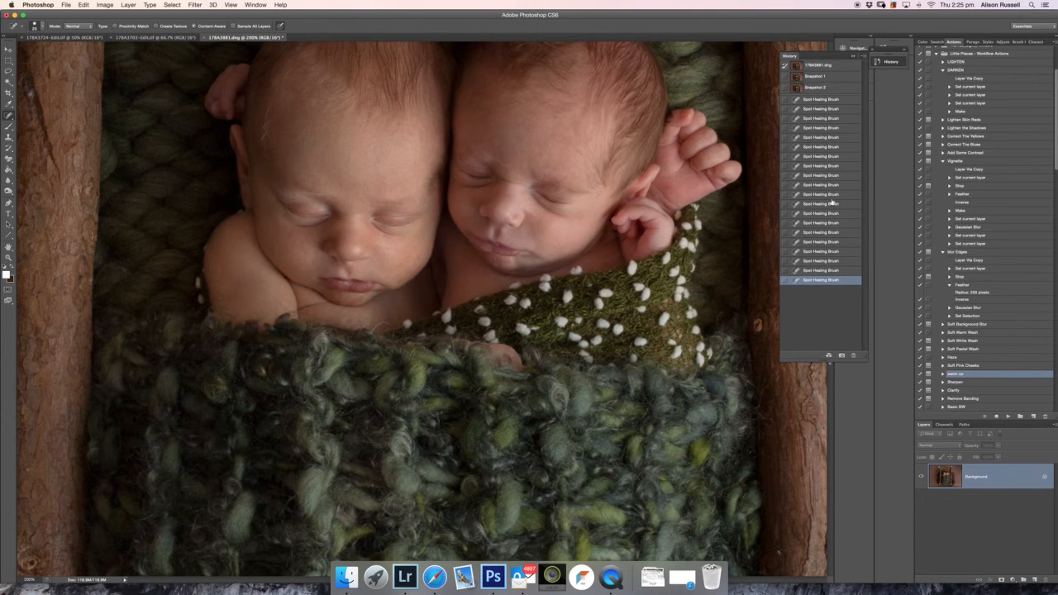
{"action": "left_click", "coordinate": [825, 77]}
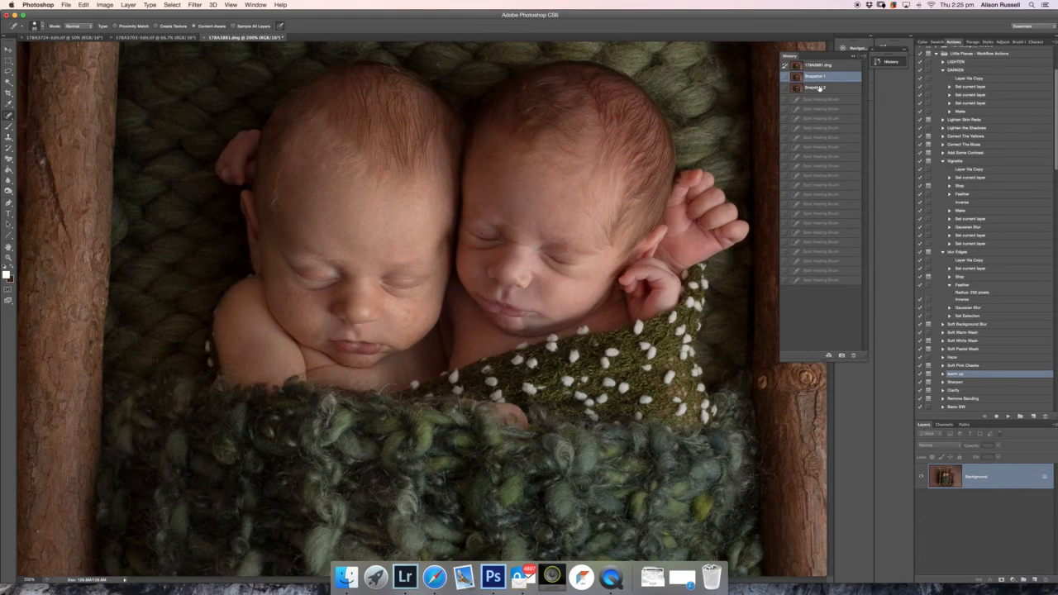
{"action": "left_click", "coordinate": [823, 87]}
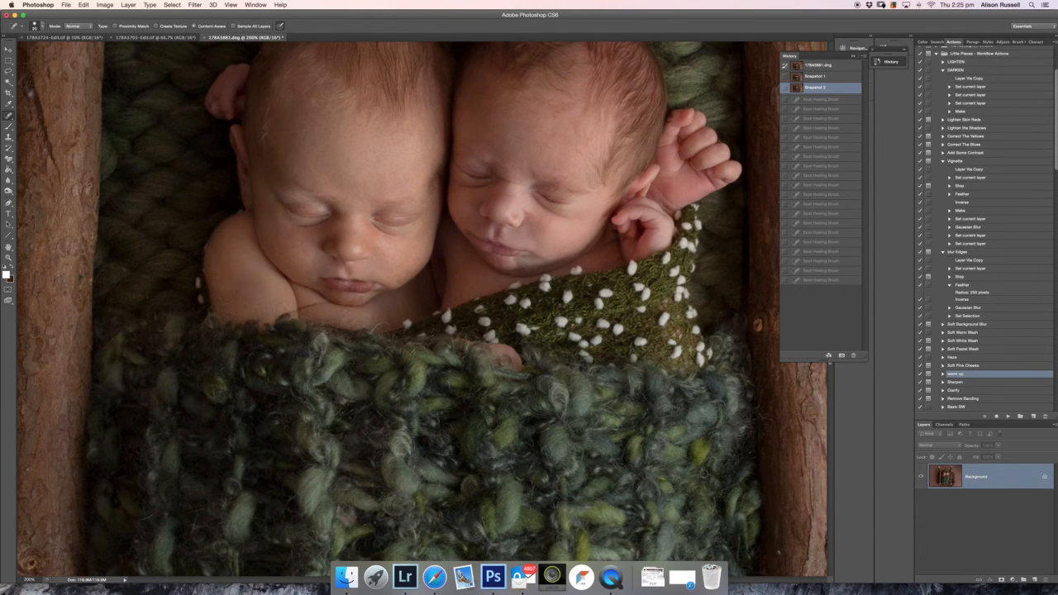
{"action": "key", "text": "super+minus"}
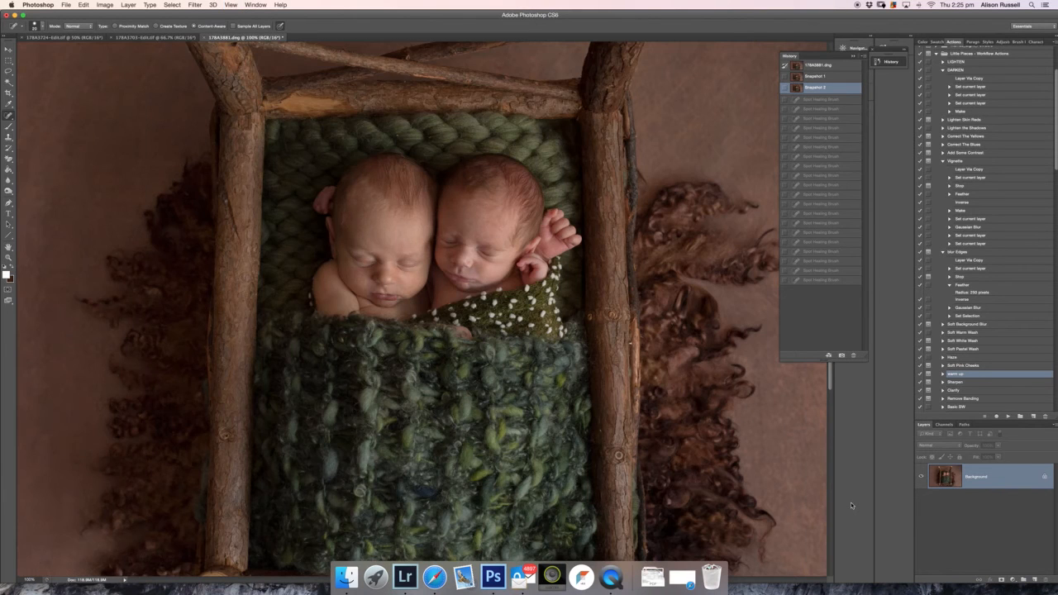
{"action": "key", "text": "super+minus"}
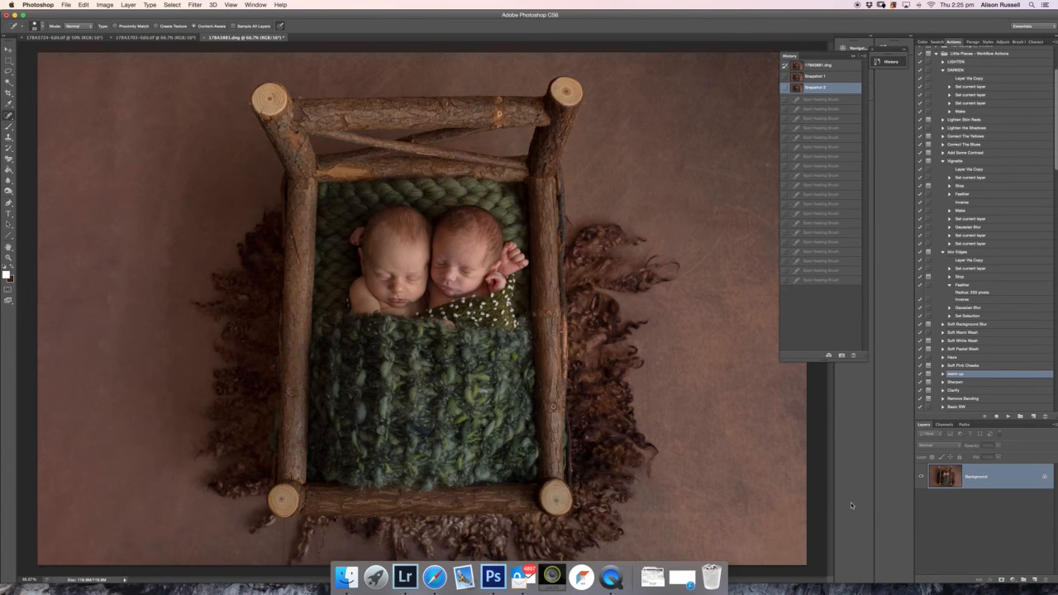
{"action": "left_click", "coordinate": [855, 56]}
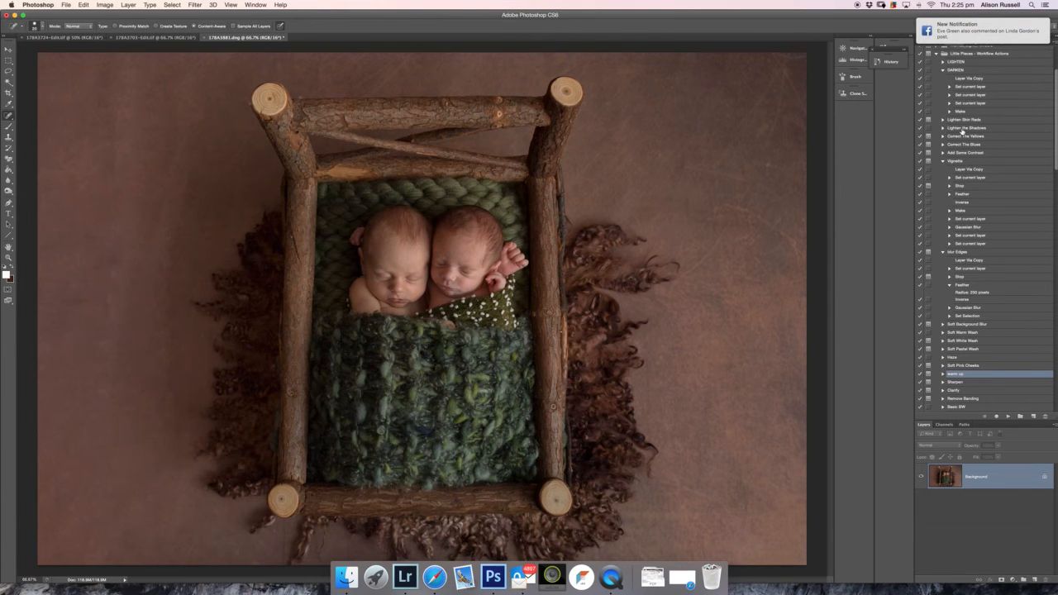
- Run the Correct The Blues action and dismiss its instruction message
{"action": "key", "text": "XF86AudioLowerVolume"}
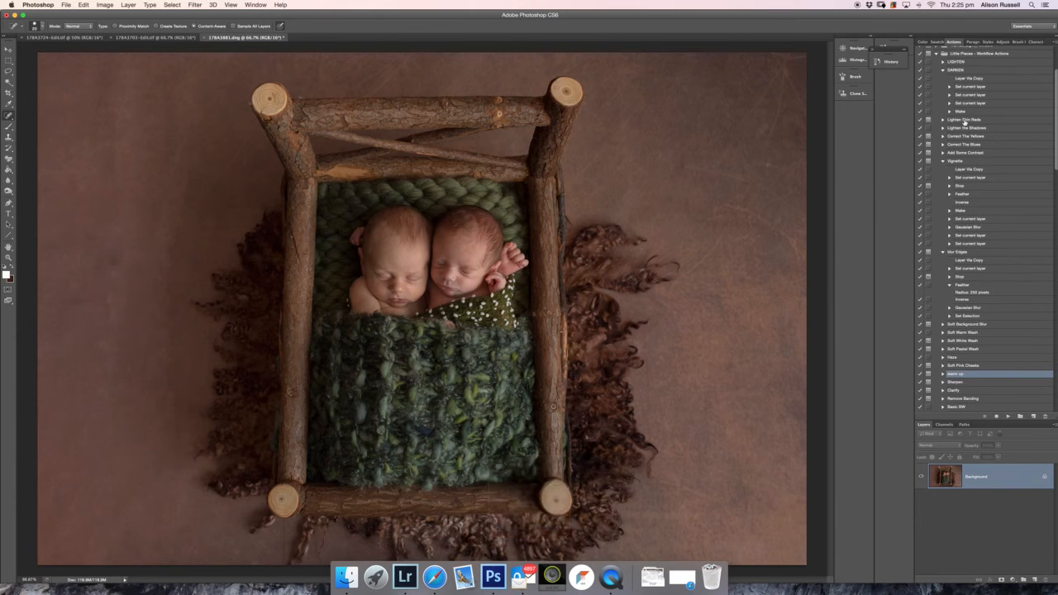
{"action": "left_click", "coordinate": [967, 120]}
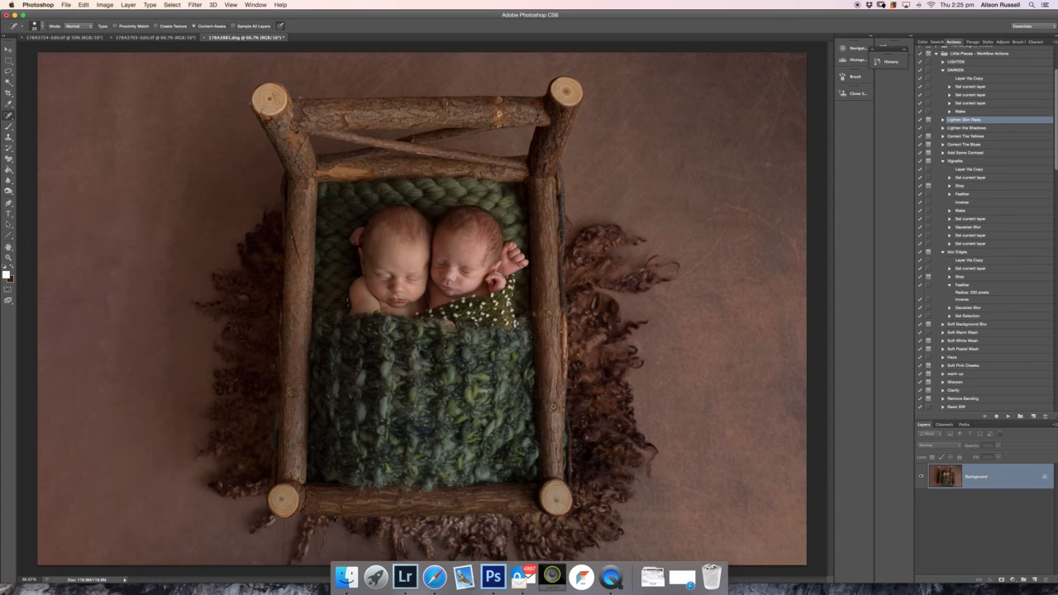
{"action": "left_click", "coordinate": [978, 146]}
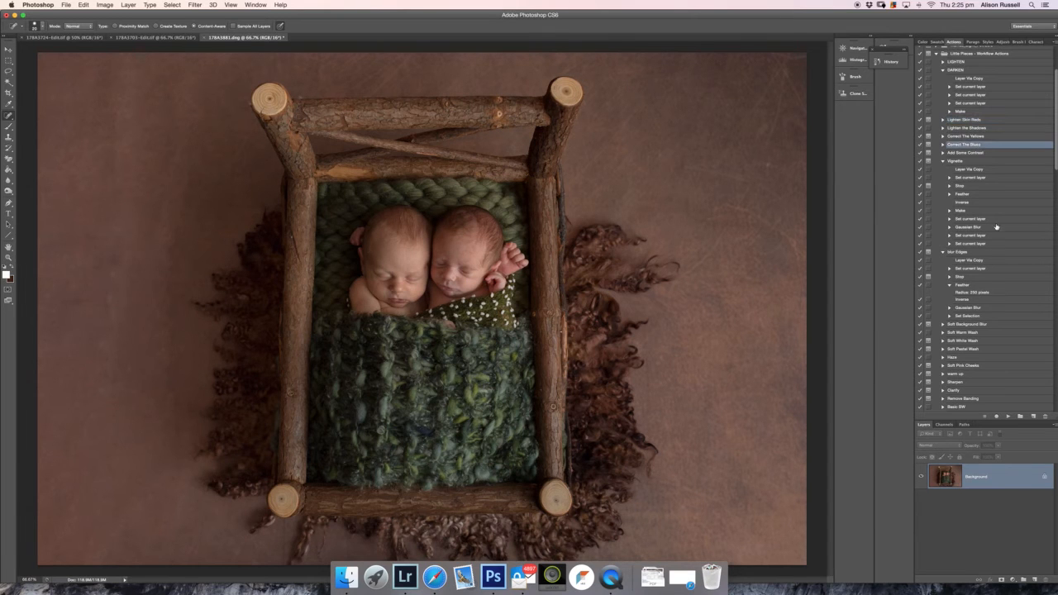
{"action": "left_click", "coordinate": [1008, 417]}
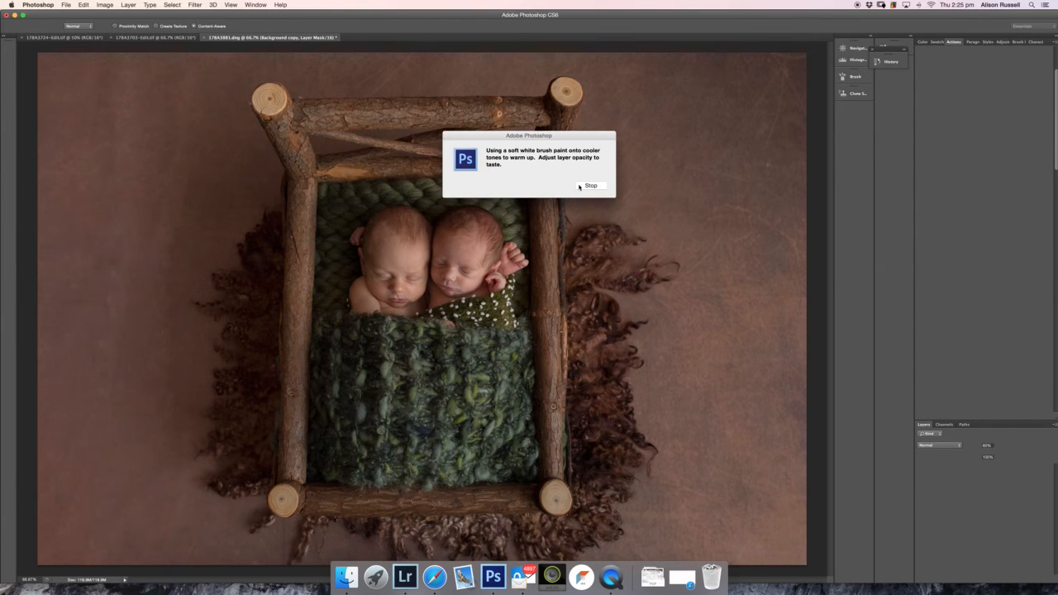
{"action": "left_click", "coordinate": [581, 186]}
- Paint the warming layer's mask with a small soft white brush over the right baby's face and head
{"action": "left_click", "coordinate": [10, 123]}
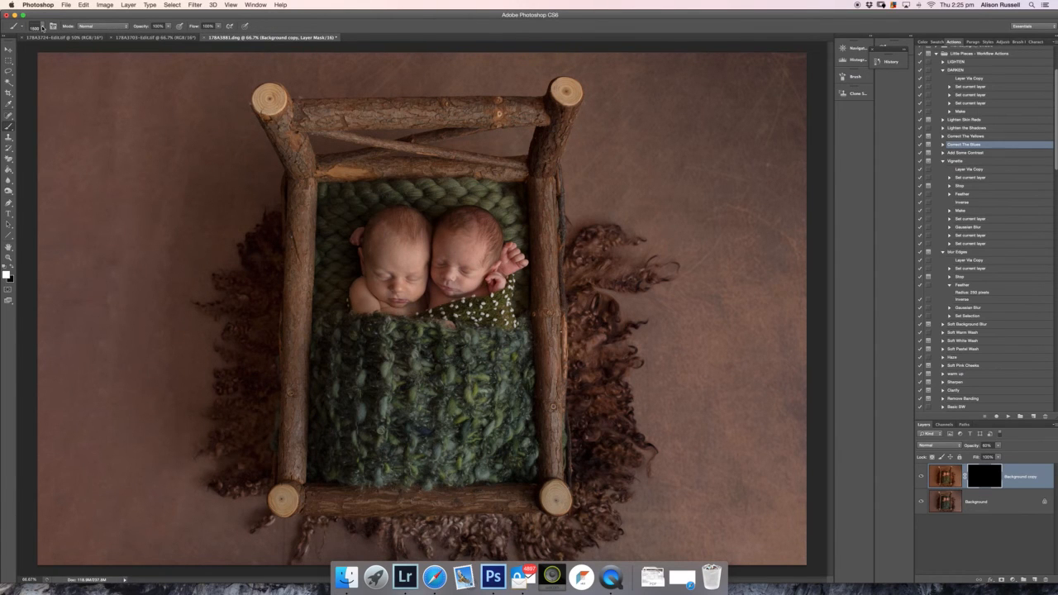
{"action": "left_click", "coordinate": [40, 28]}
{"action": "left_click", "coordinate": [40, 89]}
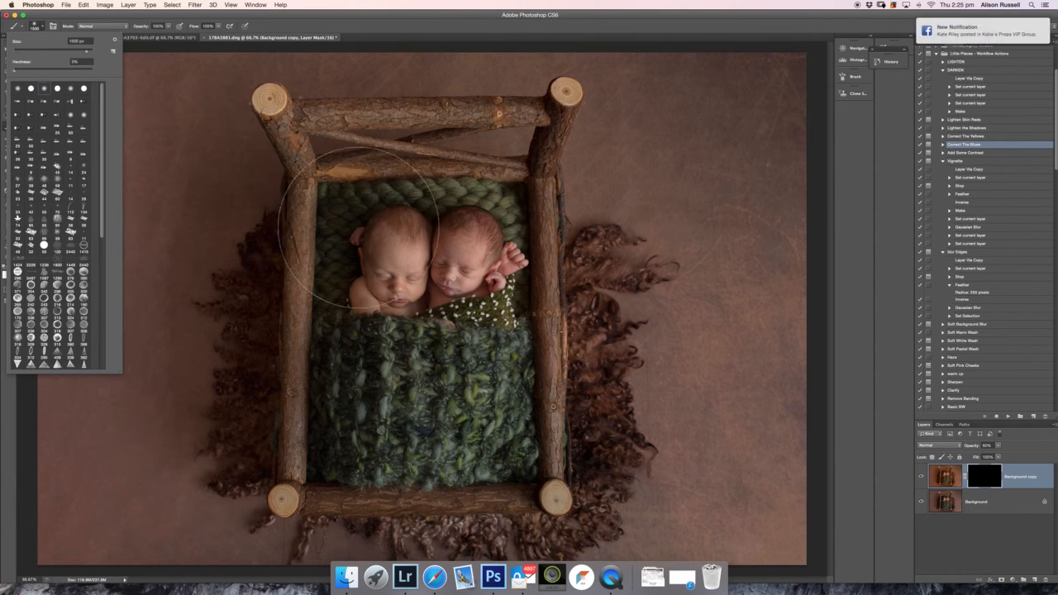
{"action": "left_click", "coordinate": [463, 243]}
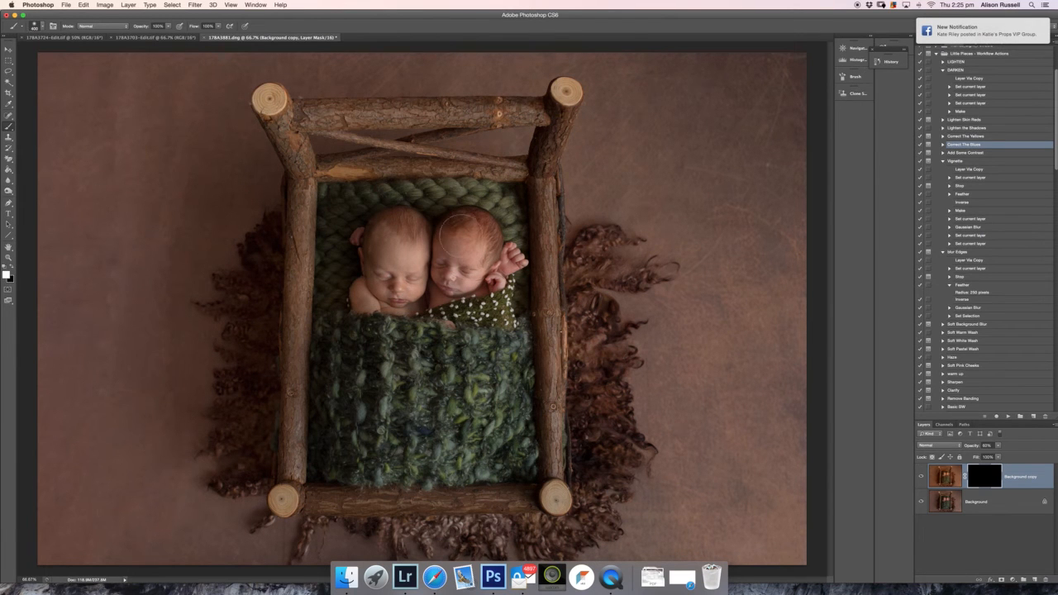
{"action": "key", "text": "["}
{"action": "left_click_drag", "start_coordinate": [447, 282], "coordinate": [455, 265]}
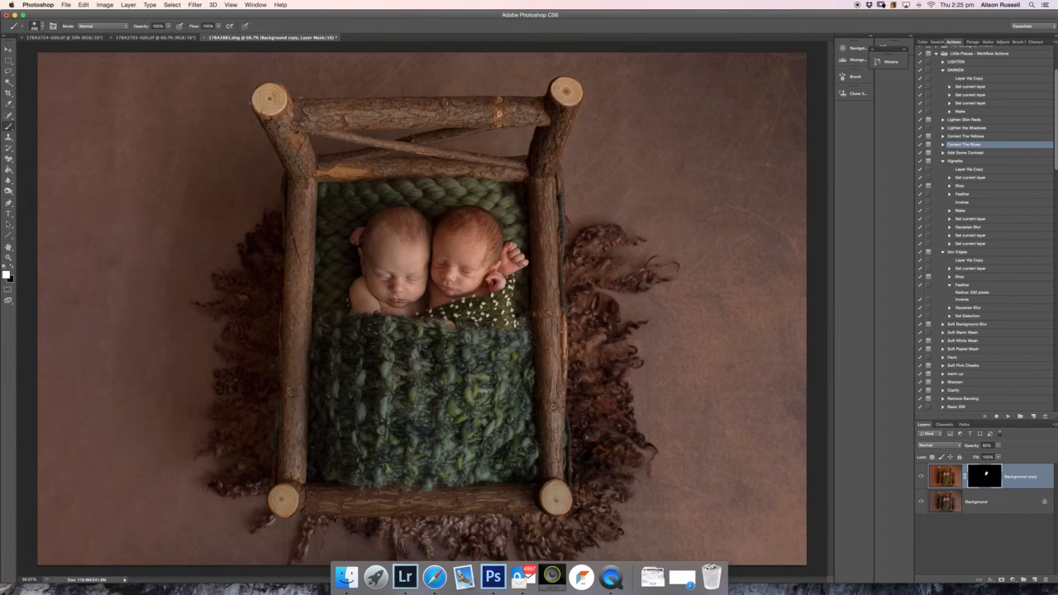
{"action": "left_click_drag", "start_coordinate": [468, 290], "coordinate": [457, 270]}
- Lower the warming layer's fill, check it against the original, and merge it into the background
{"action": "left_click_drag", "start_coordinate": [998, 456], "coordinate": [979, 467]}
{"action": "left_click", "coordinate": [922, 477]}
{"action": "left_click", "coordinate": [922, 476]}
{"action": "key", "text": "super+e"}
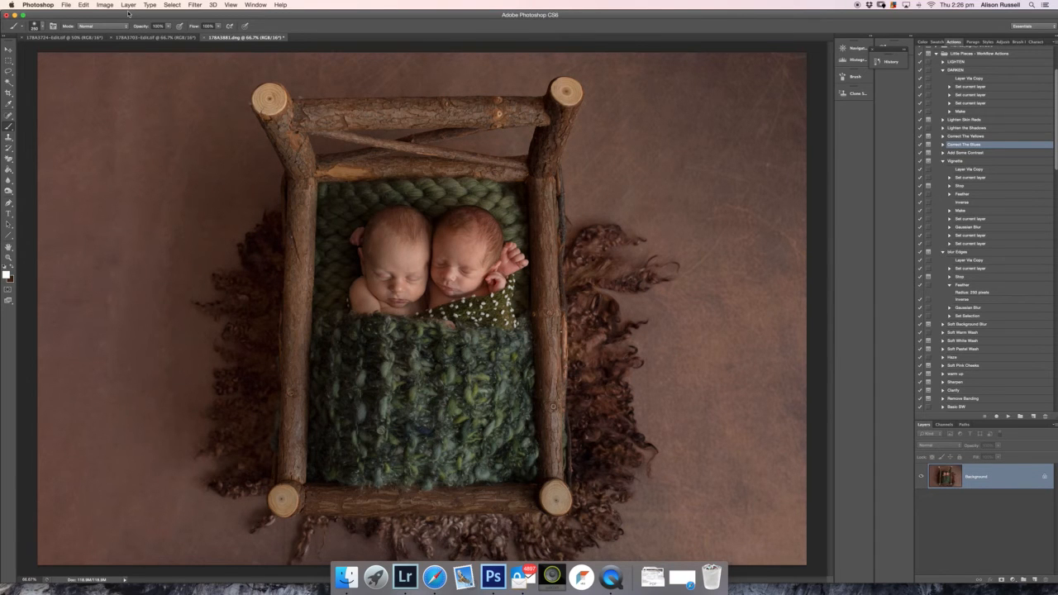
- Create a new Soft Light layer filled with the neutral 50% gray
{"action": "left_click", "coordinate": [128, 6]}
{"action": "mouse_move", "coordinate": [165, 15]}
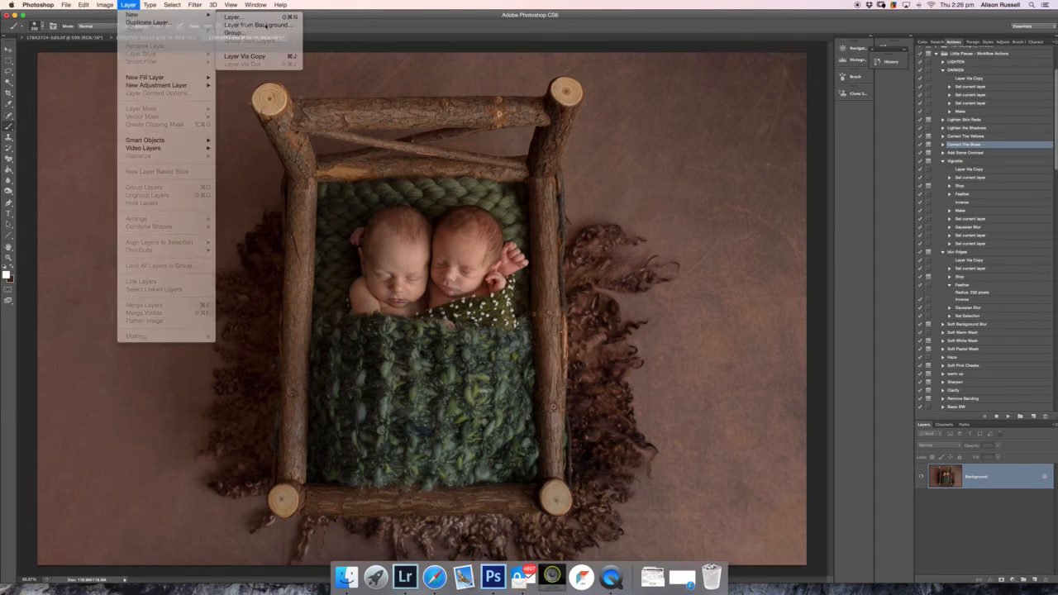
{"action": "left_click", "coordinate": [234, 16]}
{"action": "left_click", "coordinate": [484, 292]}
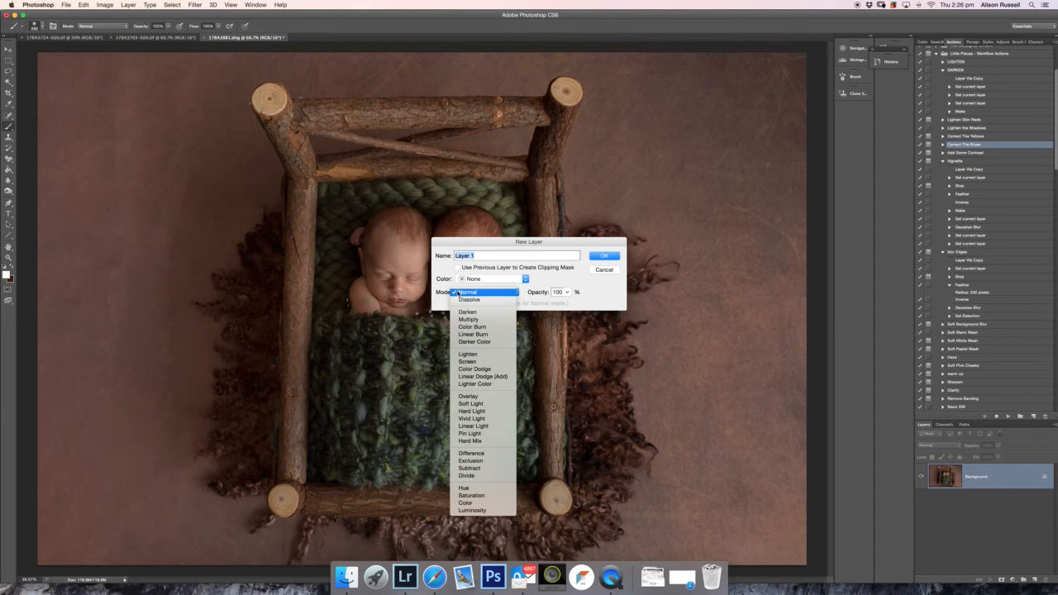
{"action": "left_click", "coordinate": [471, 404]}
{"action": "left_click", "coordinate": [484, 305]}
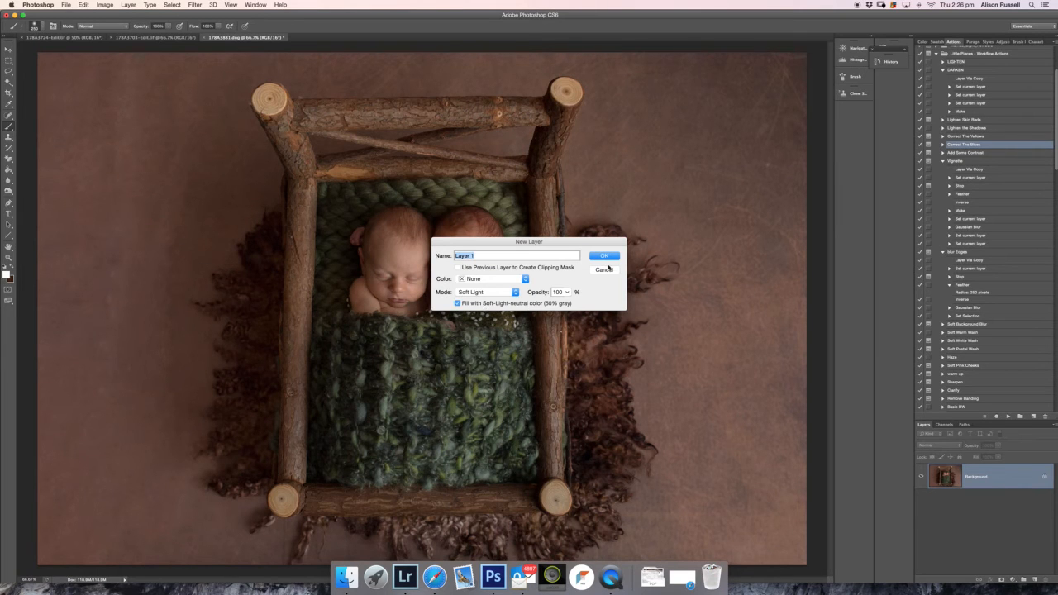
{"action": "left_click", "coordinate": [606, 257]}
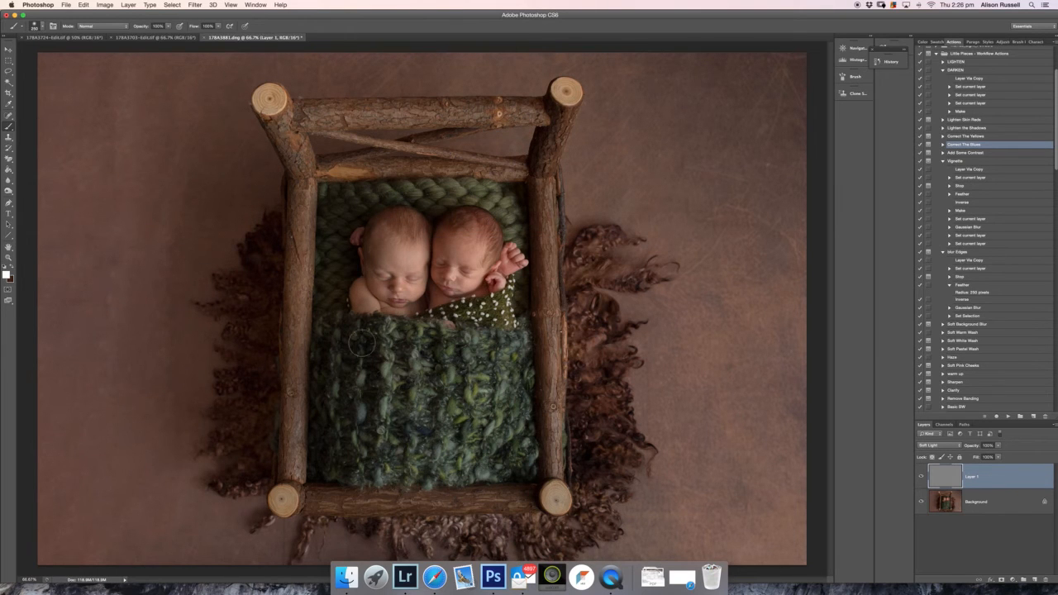
- Burn the edges of both babies' heads and the left baby's shoulder on the gray layer with a 400 px brush
{"action": "left_click", "coordinate": [8, 190]}
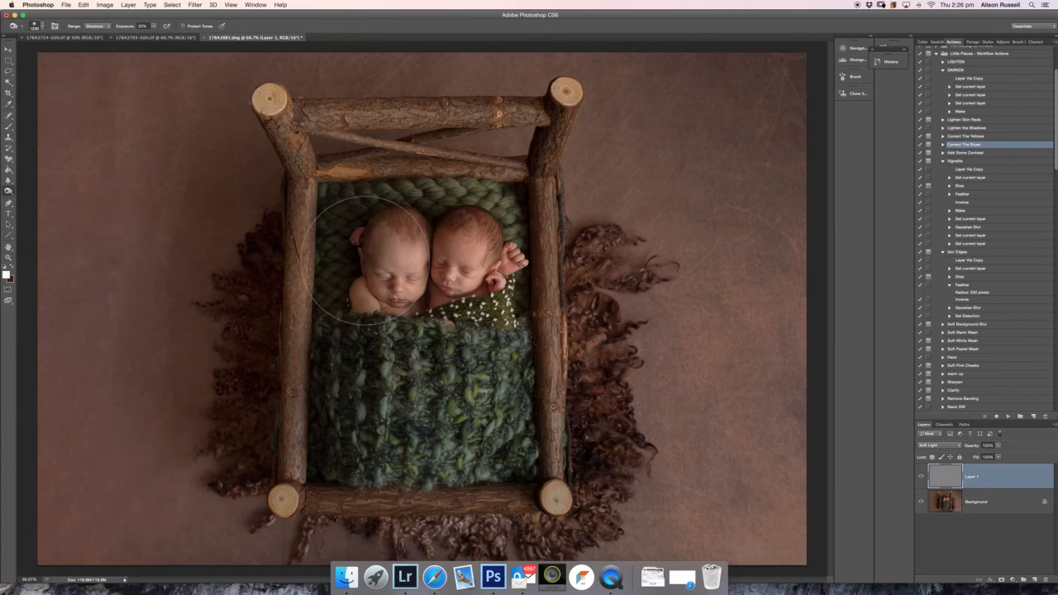
{"action": "key", "text": "super+1"}
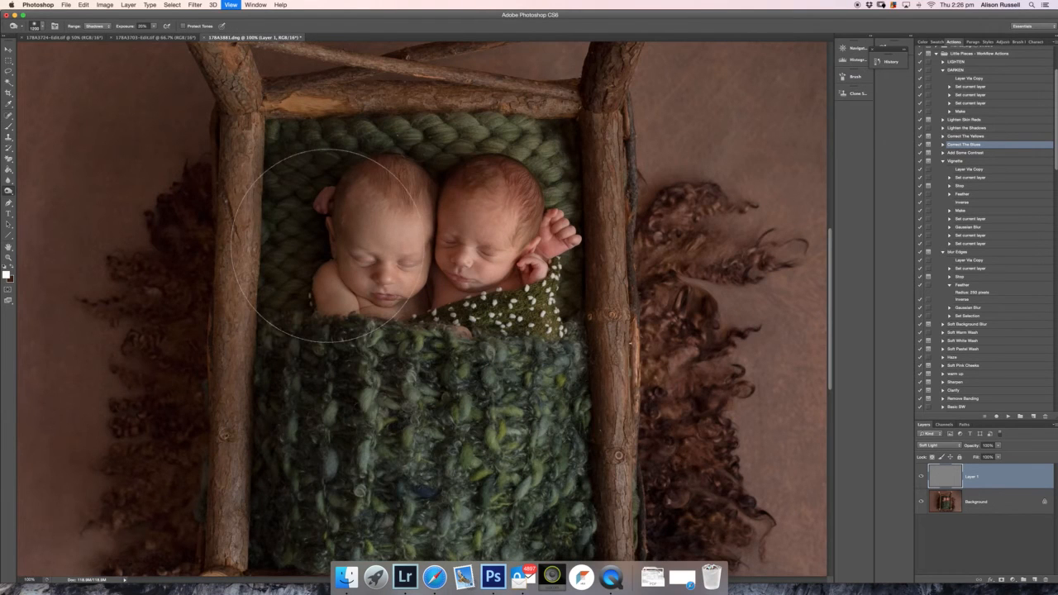
{"action": "key", "text": "bracketleft"}
{"action": "key", "text": "bracketleft"}
{"action": "key", "text": "bracketleft"}
{"action": "key", "text": "bracketleft"}
{"action": "key", "text": "bracketleft"}
{"action": "key", "text": "bracketleft"}
{"action": "key", "text": "bracketleft"}
{"action": "key", "text": "bracketleft"}
{"action": "key", "text": "bracketleft"}
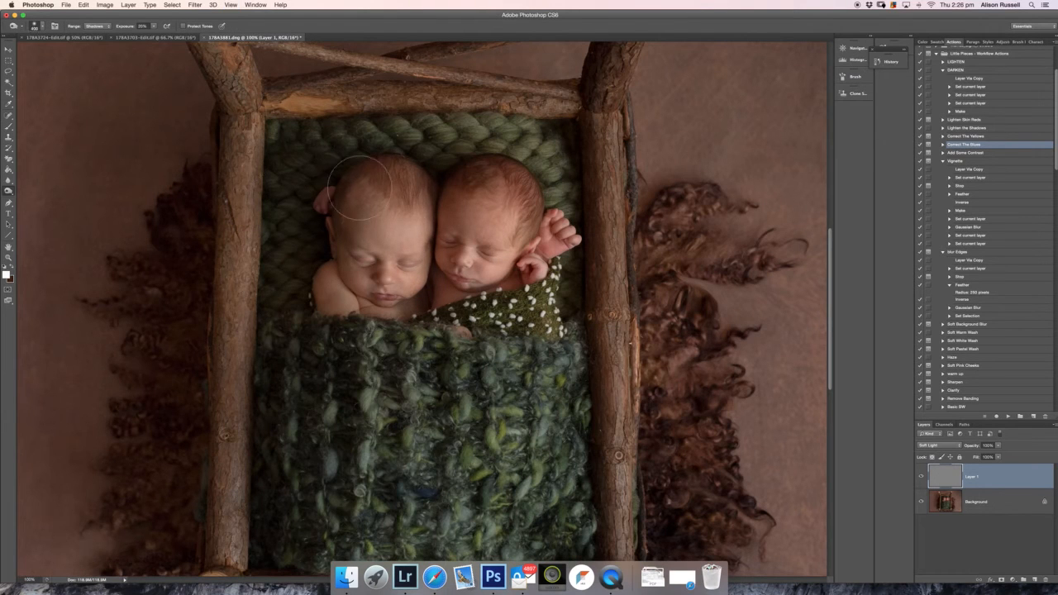
{"action": "mouse_move", "coordinate": [362, 175]}
{"action": "left_mouse_down"}
{"action": "mouse_move", "coordinate": [338, 217]}
{"action": "mouse_move", "coordinate": [394, 161]}
{"action": "mouse_move", "coordinate": [410, 187]}
{"action": "mouse_move", "coordinate": [396, 175]}
{"action": "mouse_move", "coordinate": [336, 212]}
{"action": "mouse_move", "coordinate": [327, 229]}
{"action": "mouse_move", "coordinate": [338, 281]}
{"action": "mouse_move", "coordinate": [330, 265]}
{"action": "mouse_move", "coordinate": [314, 314]}
{"action": "mouse_move", "coordinate": [320, 278]}
{"action": "mouse_move", "coordinate": [327, 309]}
{"action": "mouse_move", "coordinate": [327, 242]}
{"action": "mouse_move", "coordinate": [345, 283]}
{"action": "mouse_move", "coordinate": [365, 294]}
{"action": "mouse_move", "coordinate": [339, 263]}
{"action": "mouse_move", "coordinate": [344, 255]}
{"action": "mouse_move", "coordinate": [361, 277]}
{"action": "mouse_move", "coordinate": [368, 268]}
{"action": "mouse_move", "coordinate": [369, 307]}
{"action": "left_mouse_up"}
{"action": "mouse_move", "coordinate": [433, 303]}
{"action": "left_mouse_down"}
{"action": "mouse_move", "coordinate": [440, 292]}
{"action": "mouse_move", "coordinate": [436, 305]}
{"action": "left_mouse_up"}
{"action": "mouse_move", "coordinate": [404, 180]}
{"action": "left_mouse_down"}
{"action": "mouse_move", "coordinate": [389, 171]}
{"action": "mouse_move", "coordinate": [450, 181]}
{"action": "mouse_move", "coordinate": [486, 168]}
{"action": "mouse_move", "coordinate": [508, 175]}
{"action": "mouse_move", "coordinate": [530, 205]}
{"action": "left_mouse_up"}
- Burn the shadows around the right baby's eyes, nose and cheek with a smaller brush
{"action": "key", "text": "["}
{"action": "key", "text": "["}
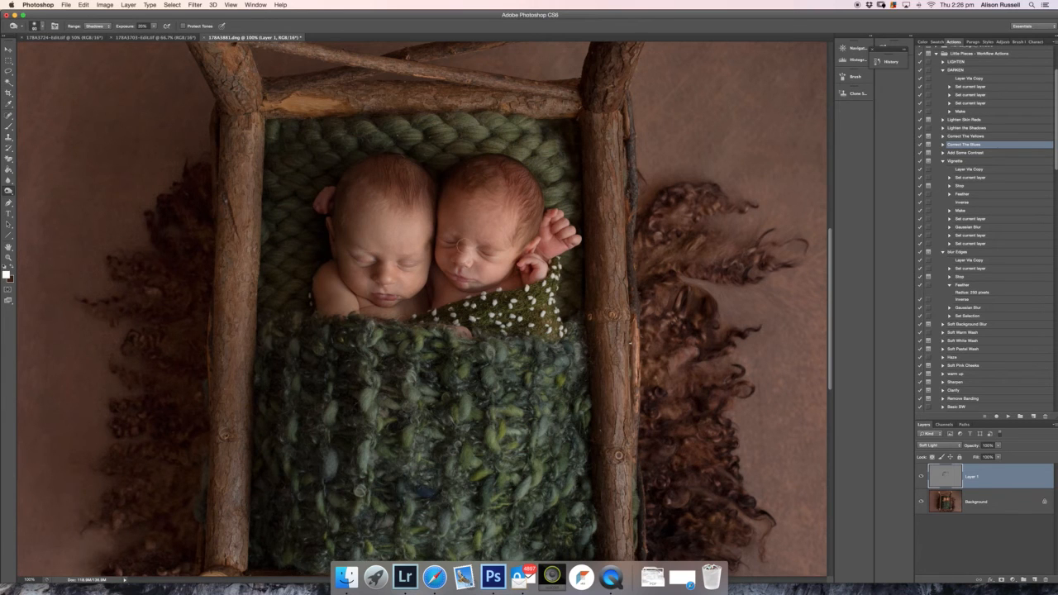
{"action": "mouse_move", "coordinate": [460, 244]}
{"action": "left_mouse_down"}
{"action": "mouse_move", "coordinate": [452, 248]}
{"action": "mouse_move", "coordinate": [431, 242]}
{"action": "mouse_move", "coordinate": [444, 205]}
{"action": "mouse_move", "coordinate": [451, 286]}
{"action": "mouse_move", "coordinate": [504, 277]}
{"action": "left_mouse_up"}
- Burn the braided green backing, the left baby's head and the chunky knit blanket with the brush enlarged to 400 px
{"action": "key", "text": "]"}
{"action": "key", "text": "]"}
{"action": "key", "text": "]"}
{"action": "key", "text": "]"}
{"action": "key", "text": "]"}
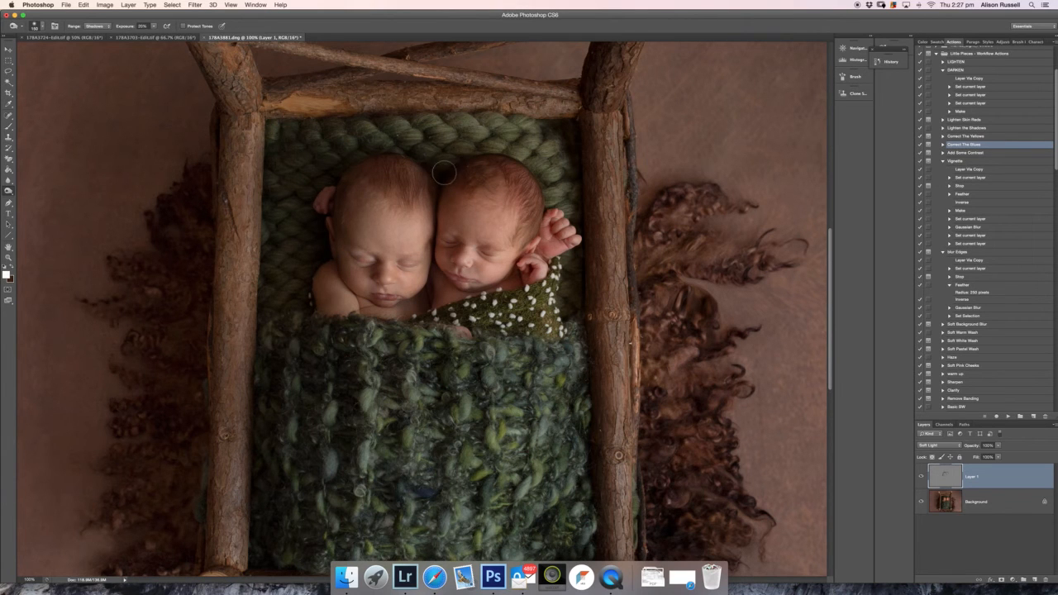
{"action": "mouse_move", "coordinate": [379, 132]}
{"action": "left_mouse_down"}
{"action": "mouse_move", "coordinate": [278, 206]}
{"action": "mouse_move", "coordinate": [280, 305]}
{"action": "mouse_move", "coordinate": [302, 258]}
{"action": "left_mouse_up"}
{"action": "mouse_move", "coordinate": [345, 211]}
{"action": "left_mouse_down"}
{"action": "mouse_move", "coordinate": [391, 203]}
{"action": "mouse_move", "coordinate": [364, 225]}
{"action": "mouse_move", "coordinate": [407, 216]}
{"action": "left_mouse_up"}
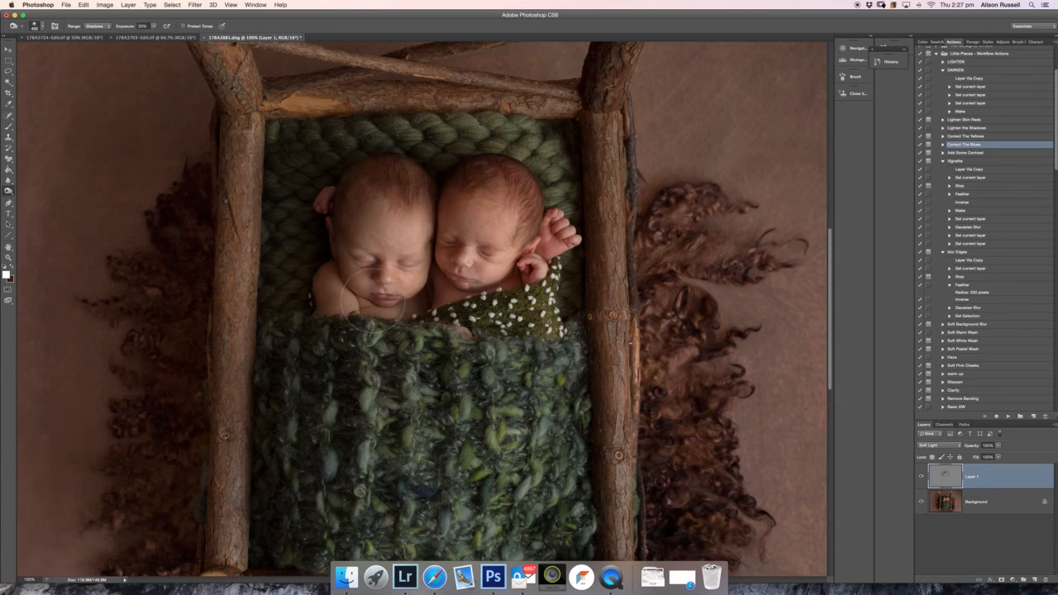
{"action": "mouse_move", "coordinate": [476, 356]}
{"action": "left_mouse_down"}
{"action": "mouse_move", "coordinate": [471, 377]}
{"action": "mouse_move", "coordinate": [314, 376]}
{"action": "mouse_move", "coordinate": [559, 399]}
{"action": "mouse_move", "coordinate": [296, 435]}
{"action": "left_mouse_up"}
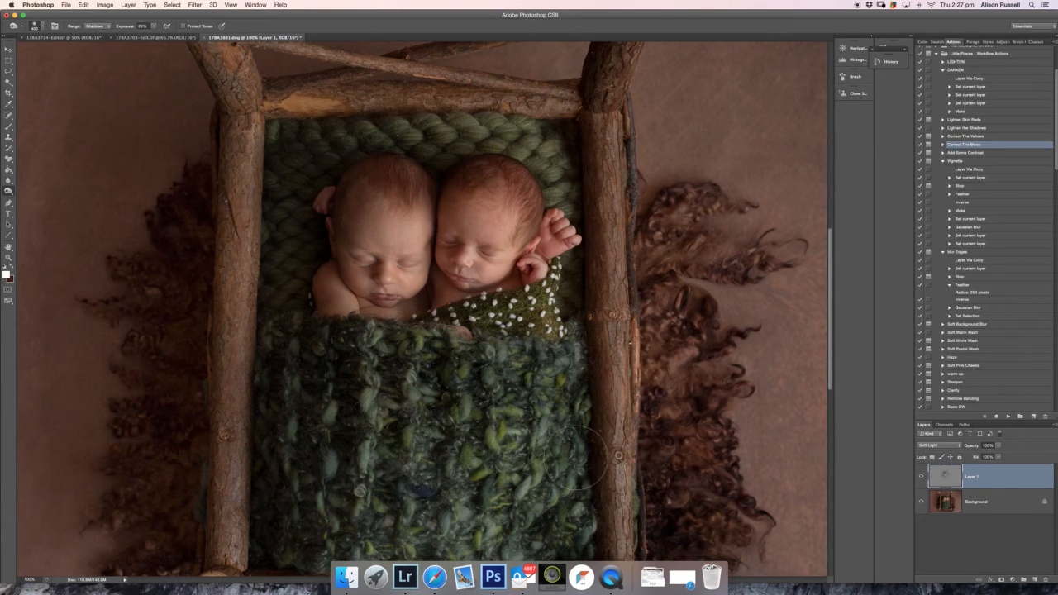
- Burn the upper corner of the log bed and its opposite side post
{"action": "scroll", "coordinate": [496, 447], "scroll_direction": "down", "scroll_amount": 5}
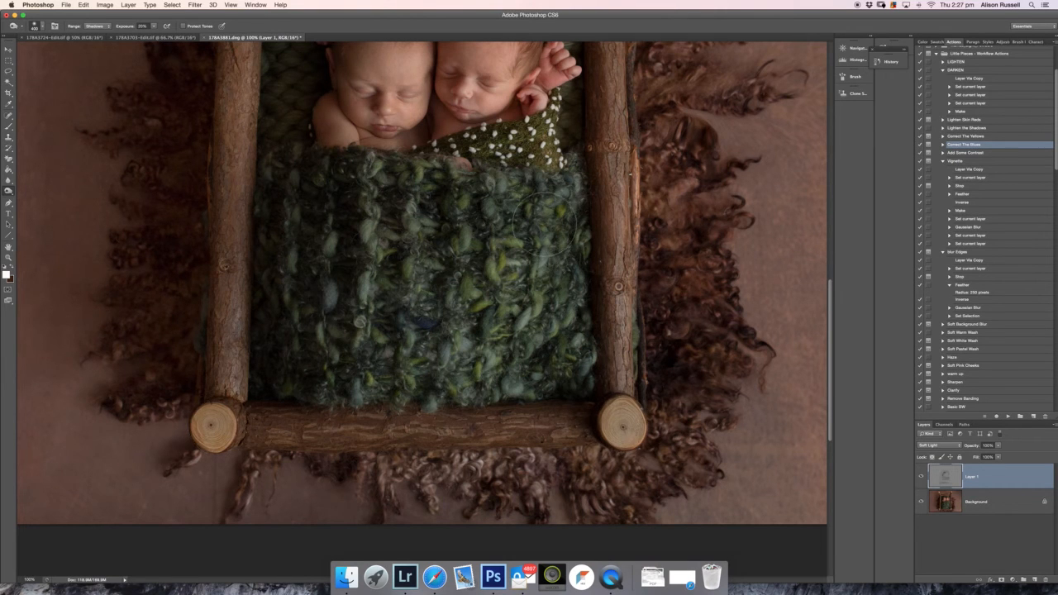
{"action": "scroll", "coordinate": [196, 205], "scroll_direction": "up", "scroll_amount": 10}
{"action": "left_click", "coordinate": [198, 205]}
{"action": "left_click", "coordinate": [200, 217]}
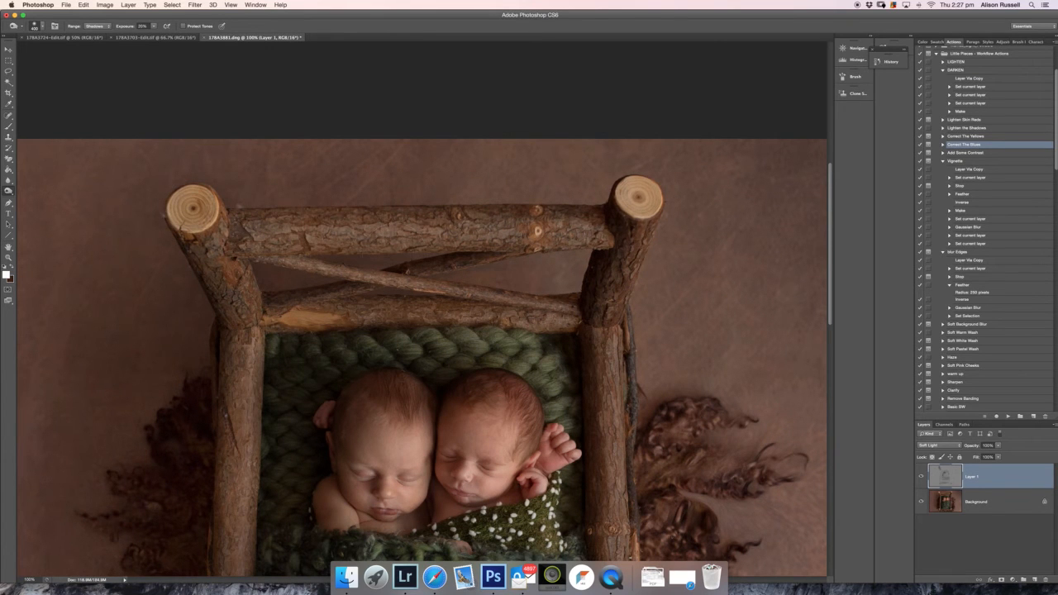
{"action": "mouse_move", "coordinate": [604, 226]}
{"action": "left_mouse_down"}
{"action": "mouse_move", "coordinate": [267, 265]}
{"action": "mouse_move", "coordinate": [401, 301]}
{"action": "mouse_move", "coordinate": [542, 315]}
{"action": "mouse_move", "coordinate": [243, 313]}
{"action": "mouse_move", "coordinate": [536, 330]}
{"action": "mouse_move", "coordinate": [568, 311]}
{"action": "mouse_move", "coordinate": [603, 381]}
{"action": "mouse_move", "coordinate": [613, 424]}
{"action": "left_mouse_up"}
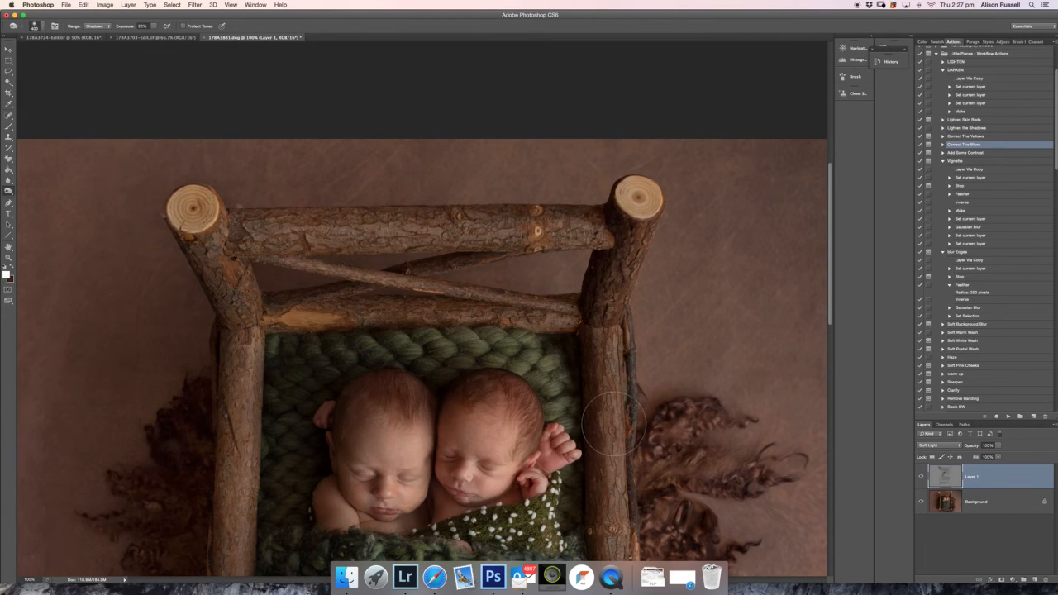
- Compare the burn layer on and off, then set its fill to about 76%, keeping it as a separate layer
{"action": "key", "text": "super+minus"}
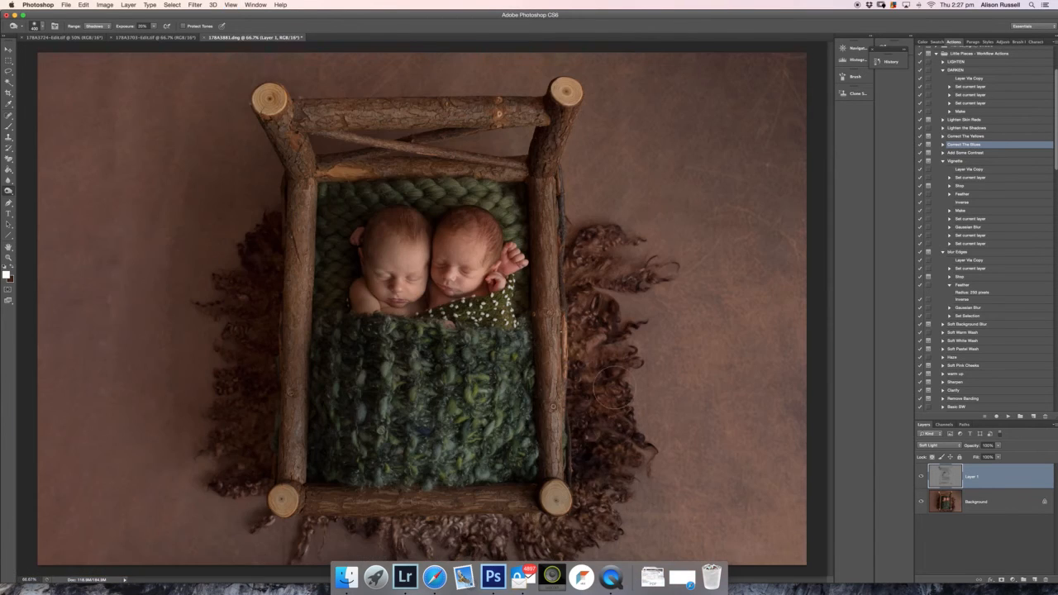
{"action": "left_click", "coordinate": [923, 477]}
{"action": "left_click", "coordinate": [923, 477]}
{"action": "left_click_drag", "start_coordinate": [999, 457], "coordinate": [990, 467]}
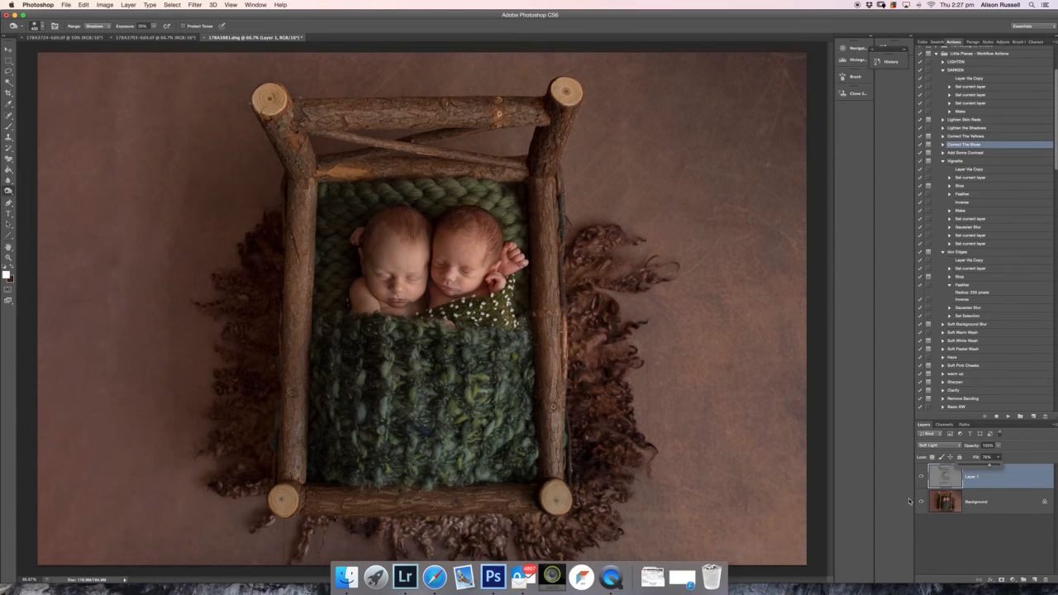
{"action": "key", "text": "super+e"}
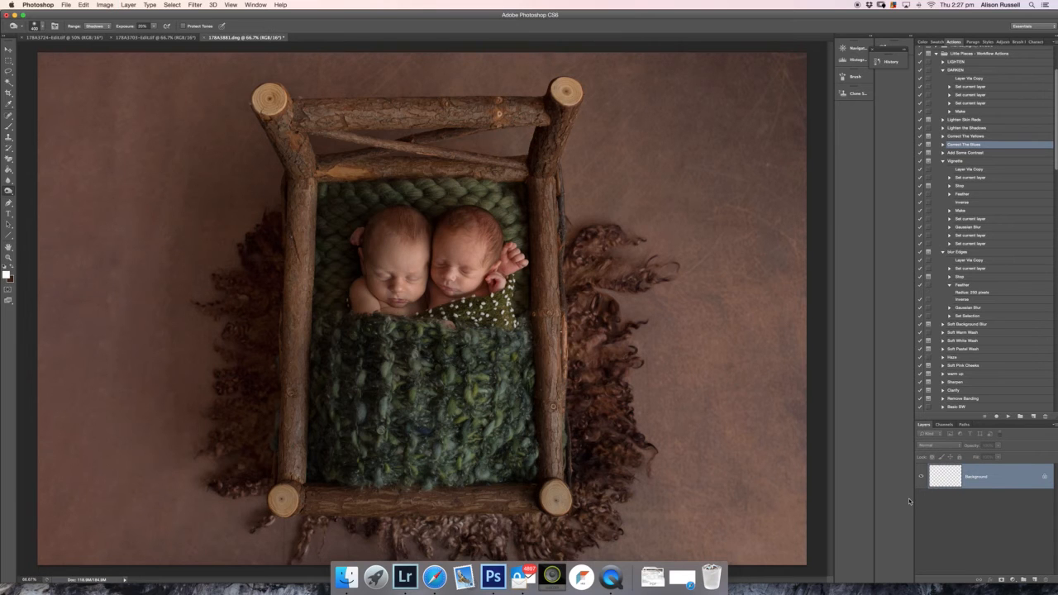
{"action": "key", "text": "super+z"}
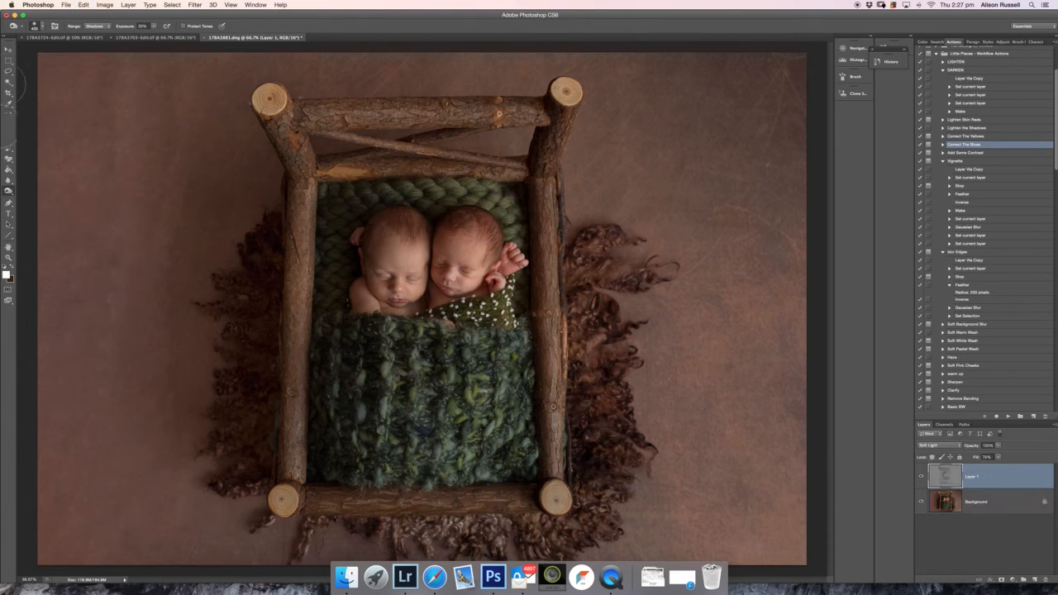
- Set the Burn tool's range to Highlights, then merge the burn layer into the background
{"action": "left_click", "coordinate": [8, 191]}
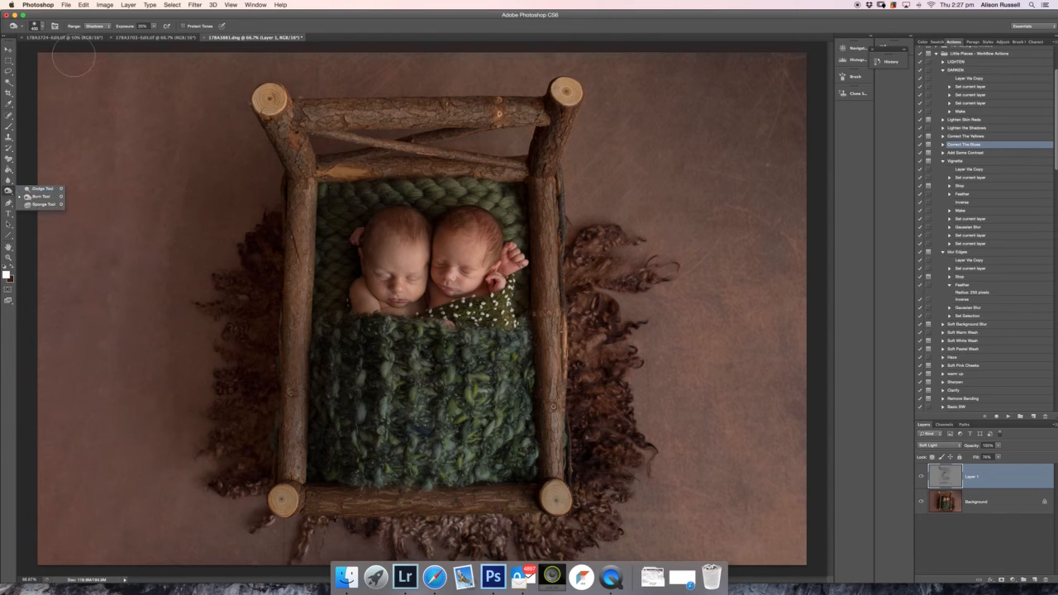
{"action": "left_click", "coordinate": [98, 25]}
{"action": "left_click", "coordinate": [97, 36]}
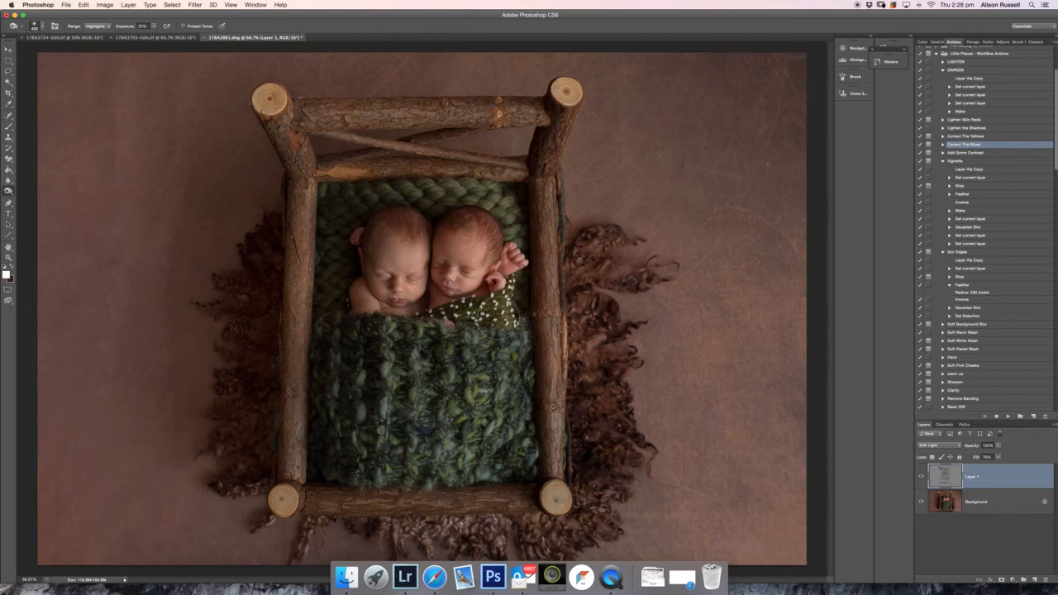
{"action": "key", "text": "super+e"}
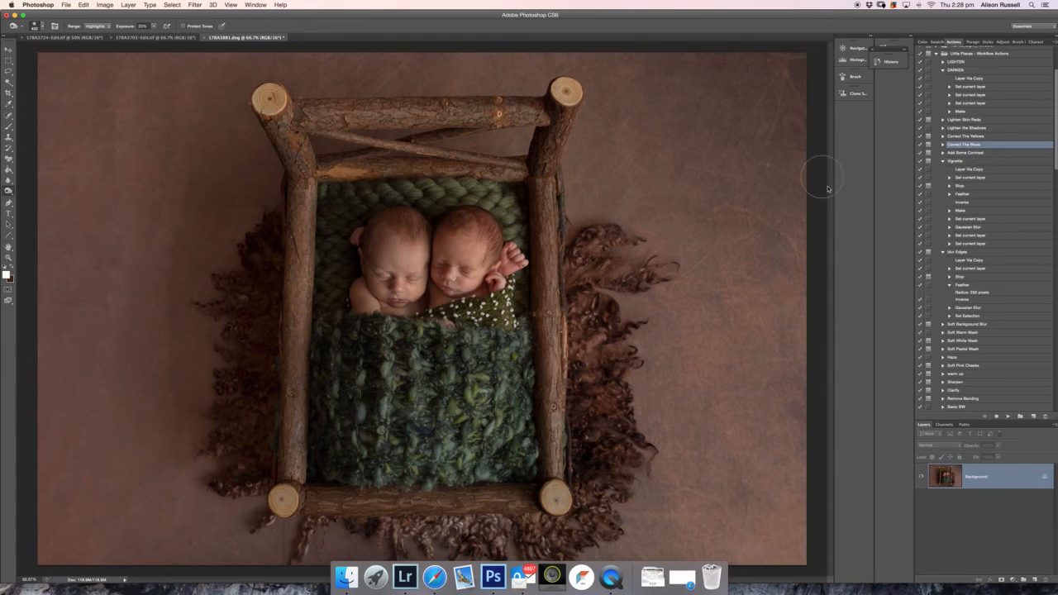
- Apply a Color Balance adjustment that shifts the shadows toward red and the highlights slightly toward cyan
{"action": "key", "text": "super+b"}
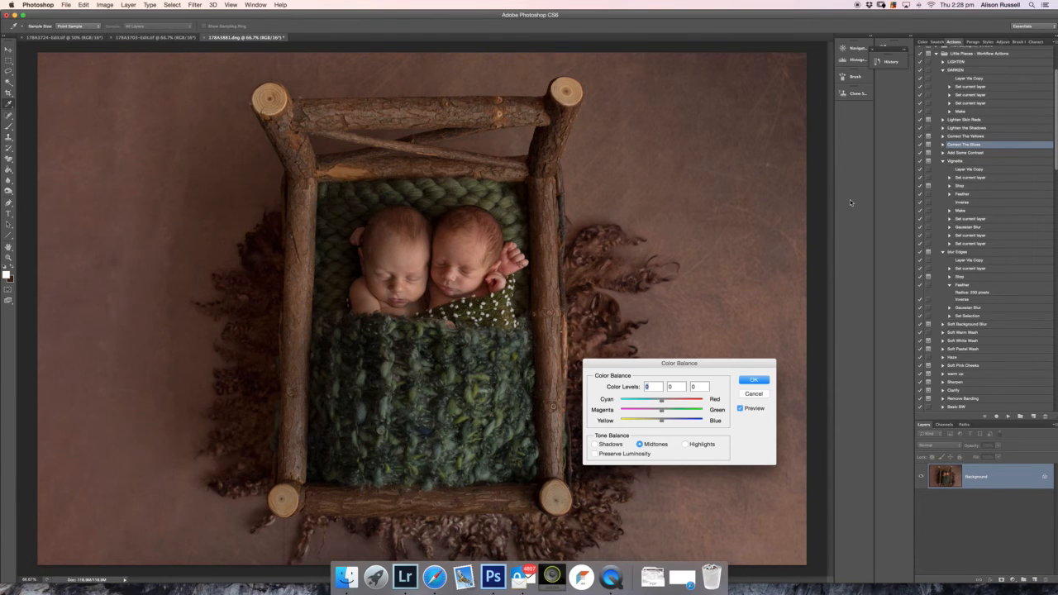
{"action": "left_click", "coordinate": [618, 444]}
{"action": "left_click_drag", "start_coordinate": [661, 401], "coordinate": [667, 401]}
{"action": "left_click", "coordinate": [685, 445]}
{"action": "left_click_drag", "start_coordinate": [661, 403], "coordinate": [655, 402]}
{"action": "left_click", "coordinate": [594, 444]}
{"action": "left_click_drag", "start_coordinate": [665, 403], "coordinate": [670, 402]}
{"action": "left_click", "coordinate": [754, 380]}
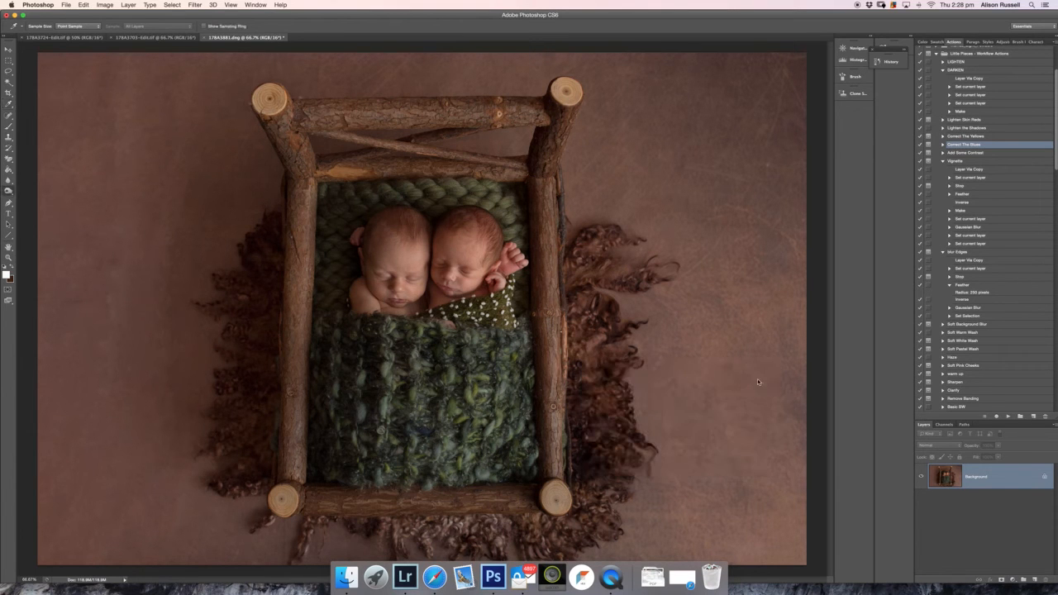
- Run the Lighten Skin Reds action and paint its effect onto the babies' skin with a soft white 600 px brush
{"action": "key", "text": "o"}
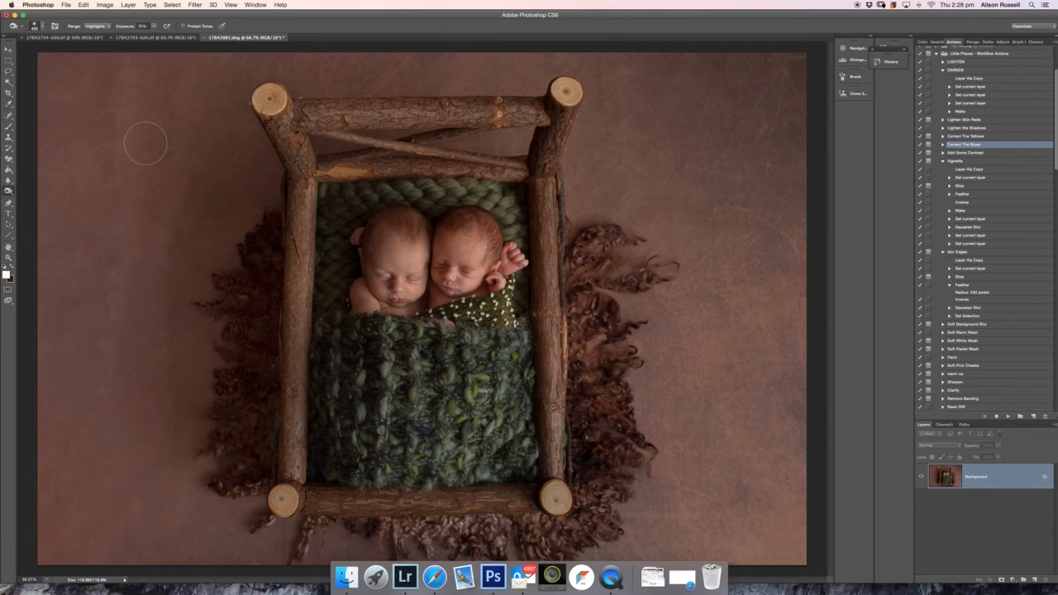
{"action": "left_click", "coordinate": [980, 121]}
{"action": "left_click", "coordinate": [1008, 419]}
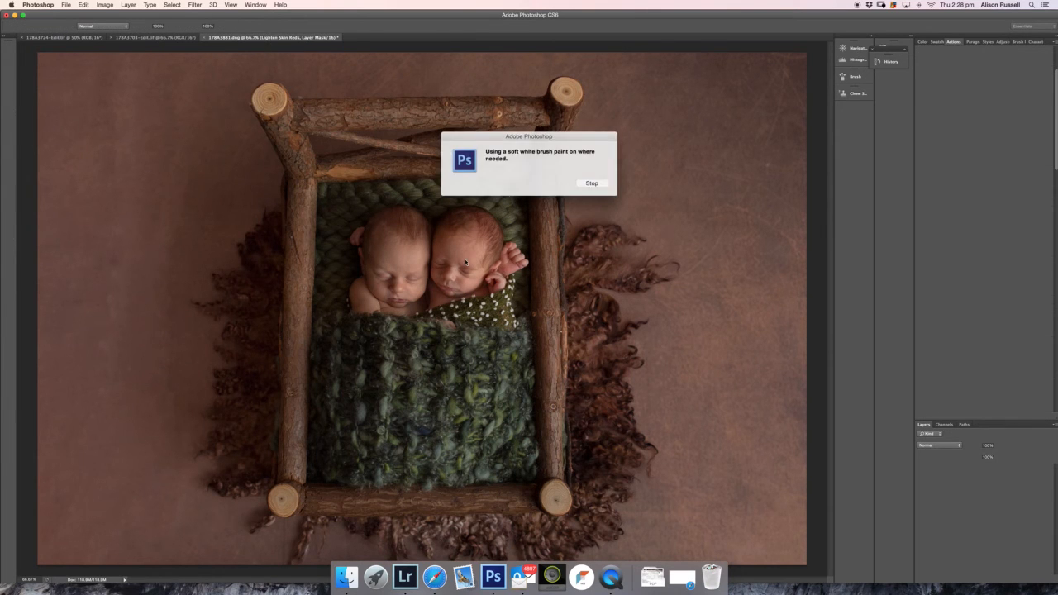
{"action": "left_click", "coordinate": [592, 183]}
{"action": "key", "text": "bracketright"}
{"action": "key", "text": "bracketright"}
{"action": "key", "text": "bracketright"}
{"action": "key", "text": "bracketright"}
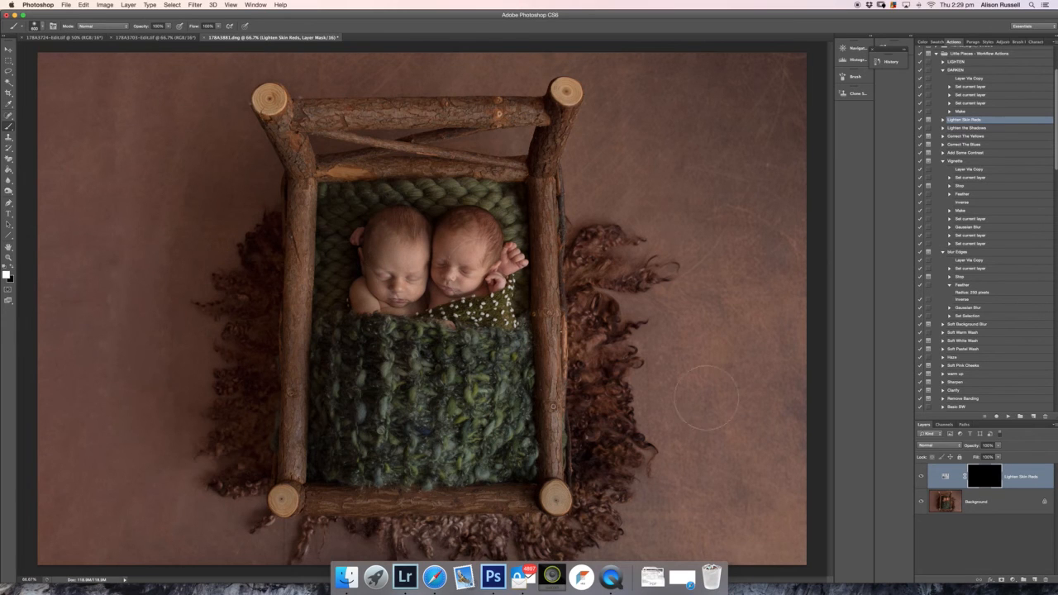
- Reduce the fill and opacity of the Lighten Skin Reds layer, comparing it on and off, and merge it down
{"action": "left_click_drag", "start_coordinate": [1000, 458], "coordinate": [982, 466]}
{"action": "left_click", "coordinate": [923, 477]}
{"action": "left_click", "coordinate": [923, 477]}
{"action": "left_click", "coordinate": [999, 447]}
{"action": "left_click_drag", "start_coordinate": [986, 453], "coordinate": [981, 455]}
{"action": "key", "text": "super+e"}
- Save a history snapshot of the current image, compare it with the originally opened state, and return to the new snapshot
{"action": "left_click", "coordinate": [893, 64]}
{"action": "left_click", "coordinate": [841, 356]}
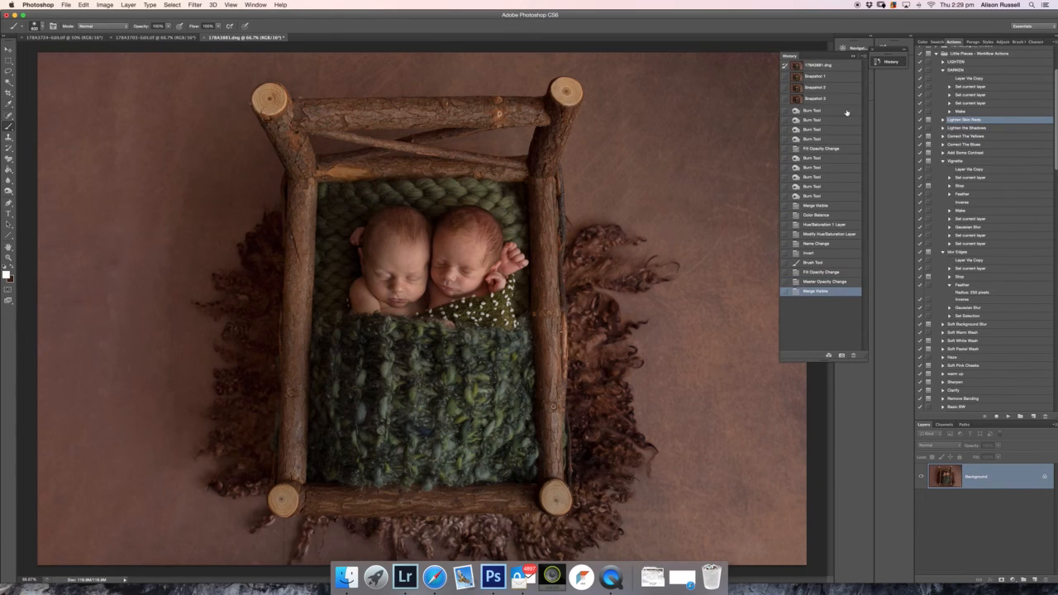
{"action": "left_click", "coordinate": [818, 66]}
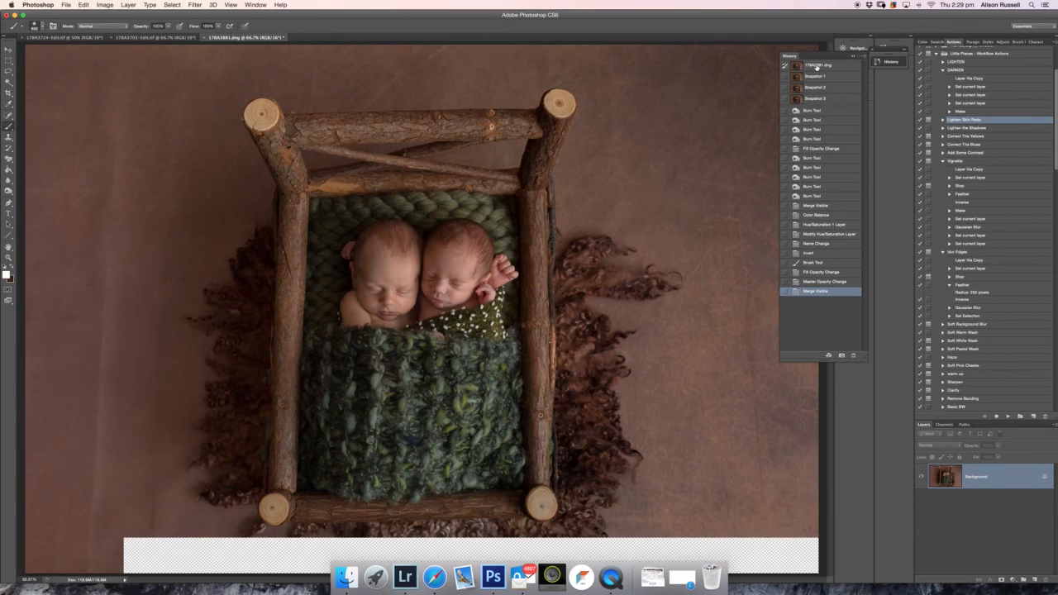
{"action": "left_click", "coordinate": [816, 100]}
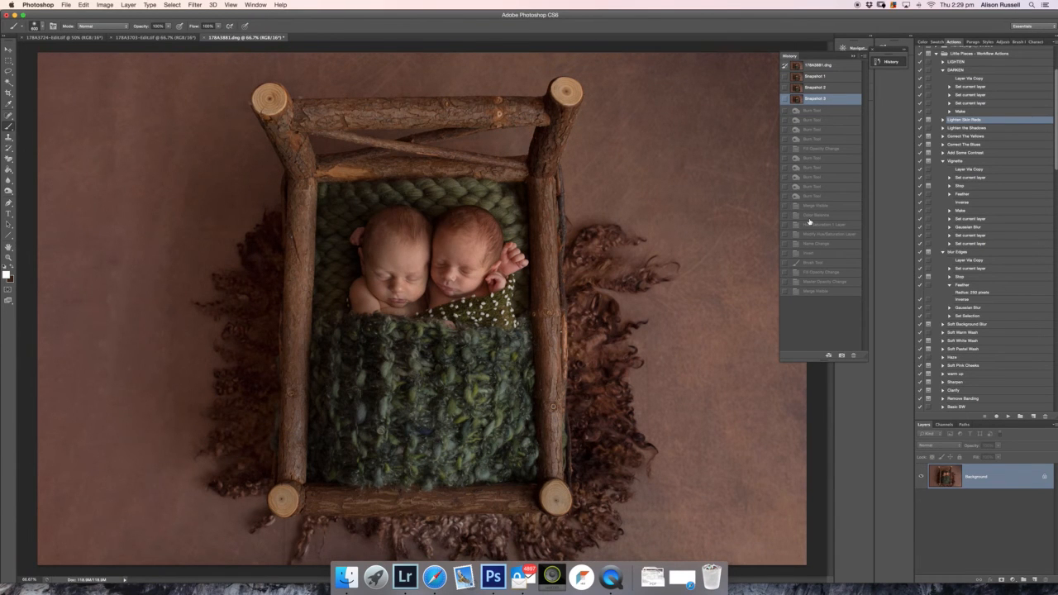
{"action": "key", "text": "super+minus"}
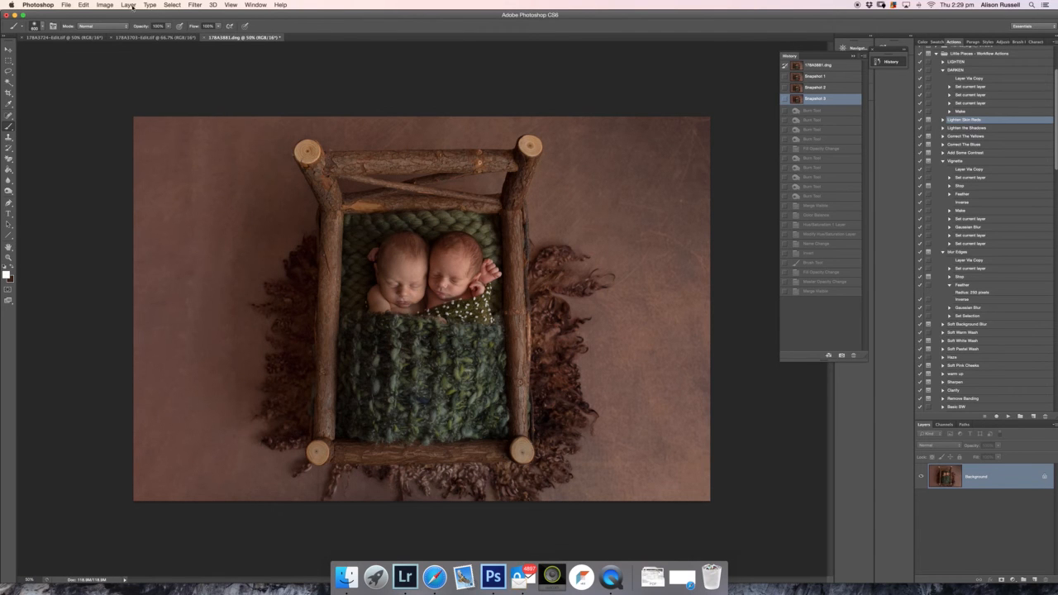
- Duplicate the background to a new layer and smooth it with the Imagenomic Portraiture filter using the Smoothing: Normal preset
{"action": "left_click", "coordinate": [195, 5]}
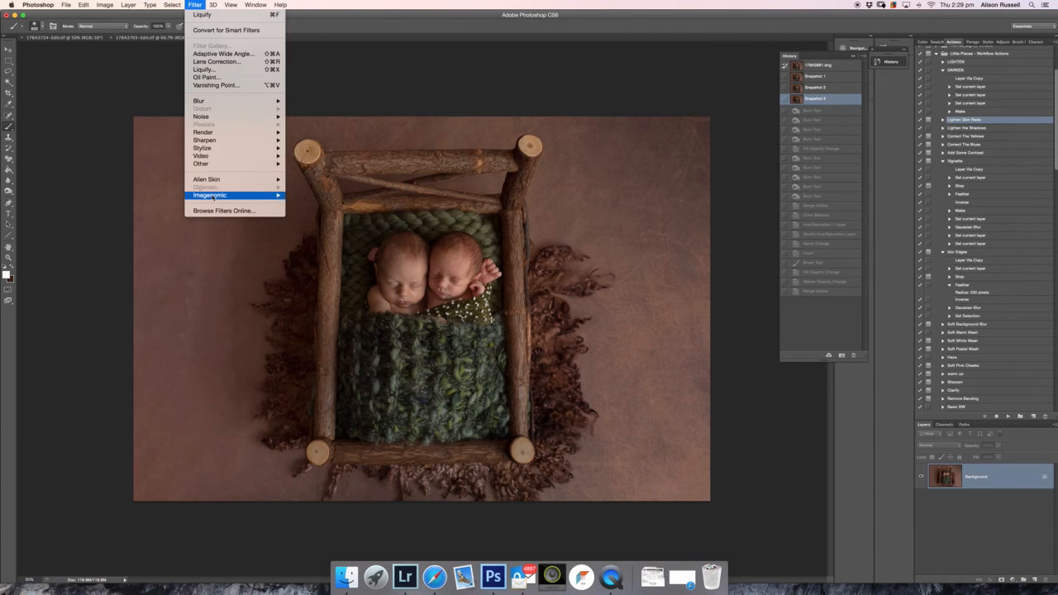
{"action": "left_click", "coordinate": [111, 158]}
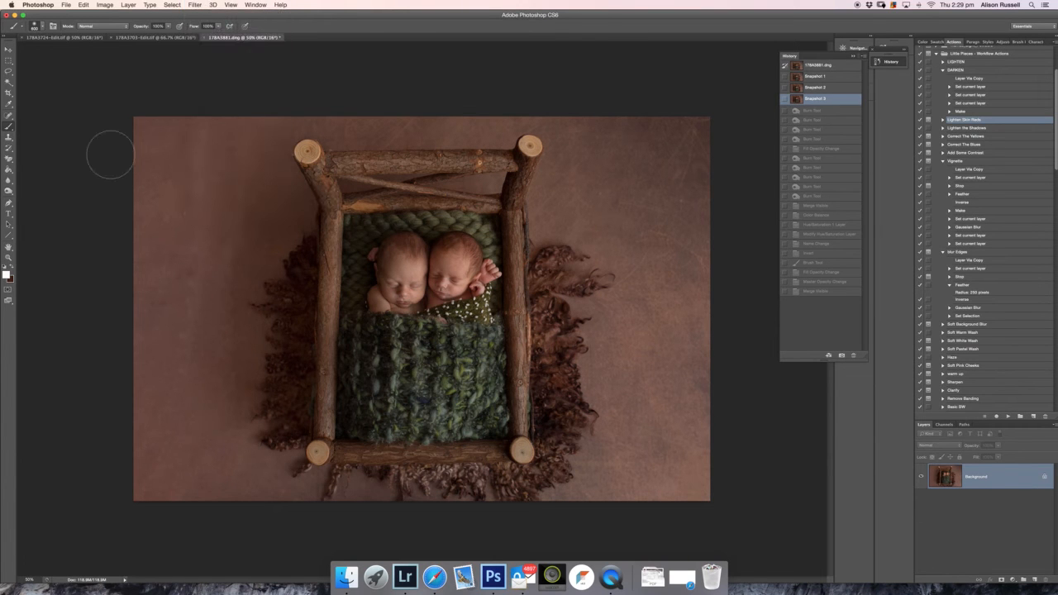
{"action": "key", "text": "super+j"}
{"action": "left_click", "coordinate": [201, 5]}
{"action": "left_click", "coordinate": [200, 5]}
{"action": "left_click", "coordinate": [195, 5]}
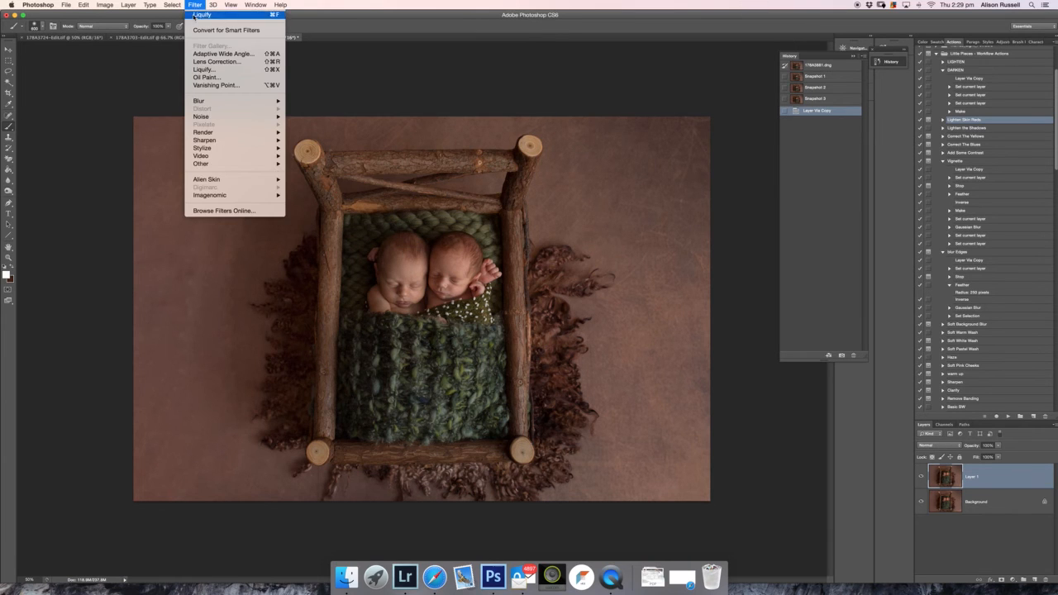
{"action": "mouse_move", "coordinate": [204, 195]}
{"action": "left_click", "coordinate": [308, 198]}
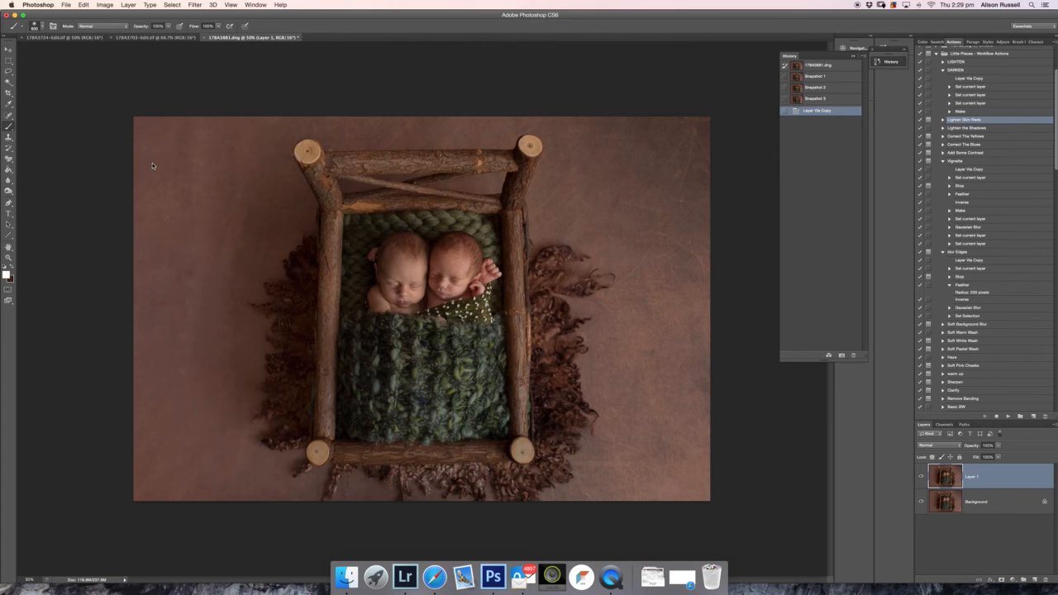
{"action": "key", "text": "super+alt+f"}
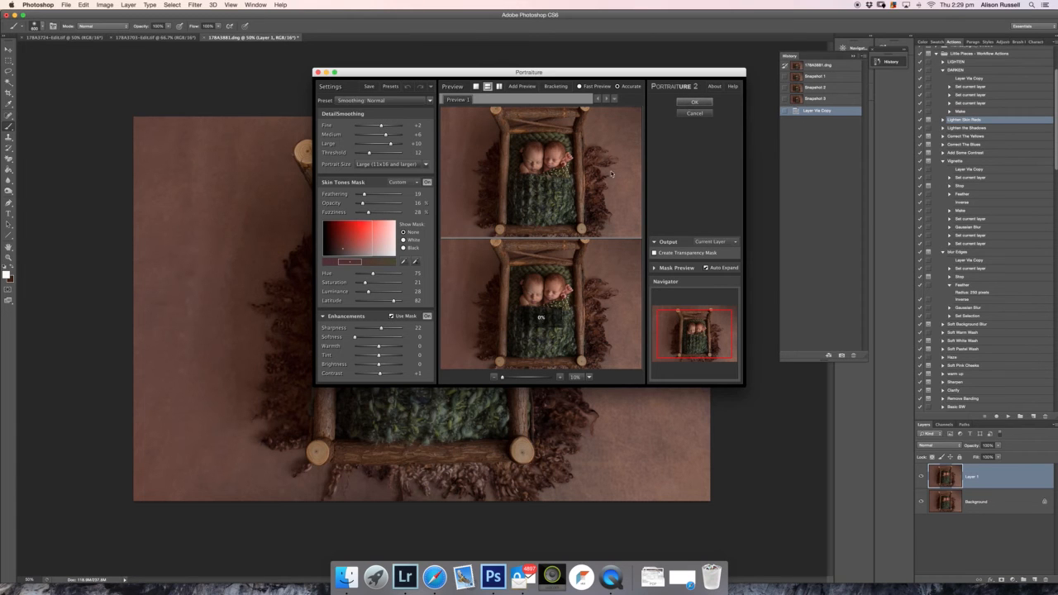
{"action": "key", "text": "Return"}
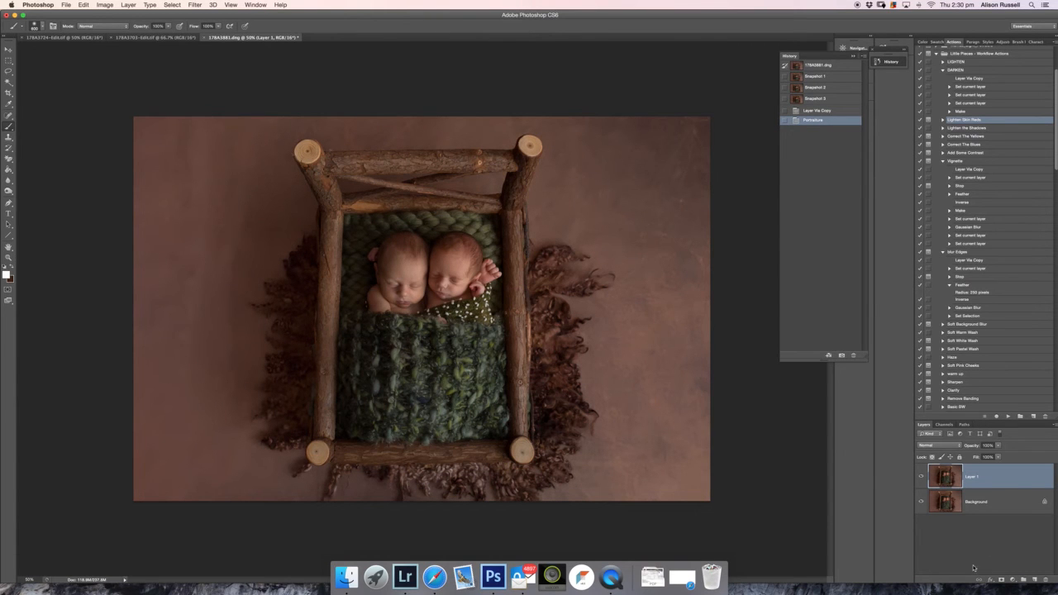
- Add a mask to the smoothed layer and paint black over the babies' eyes and lips with a small brush
{"action": "left_click", "coordinate": [1002, 581]}
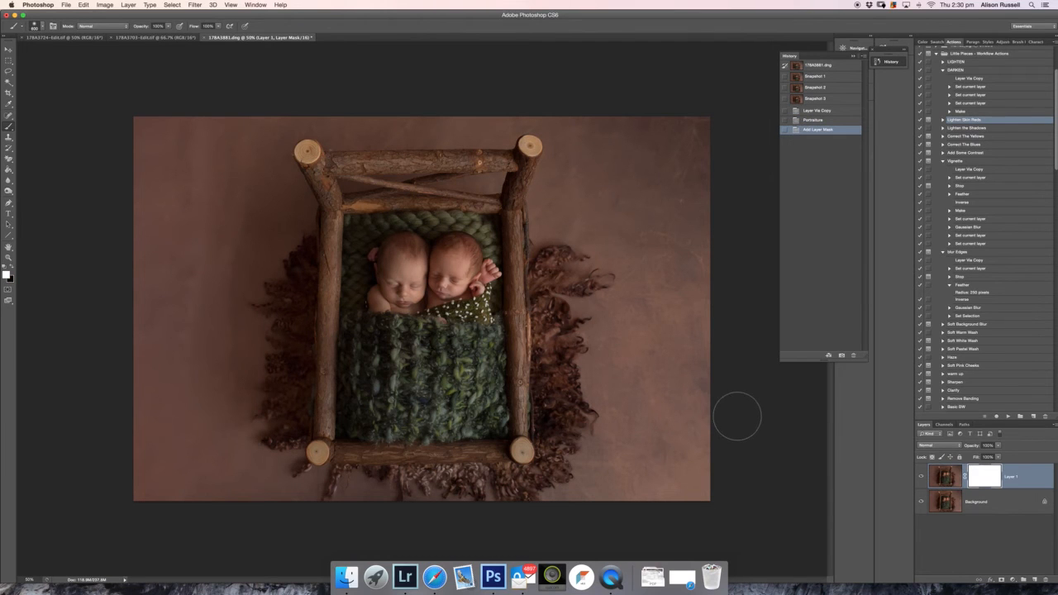
{"action": "key", "text": "super+0"}
{"action": "key", "text": "super+plus"}
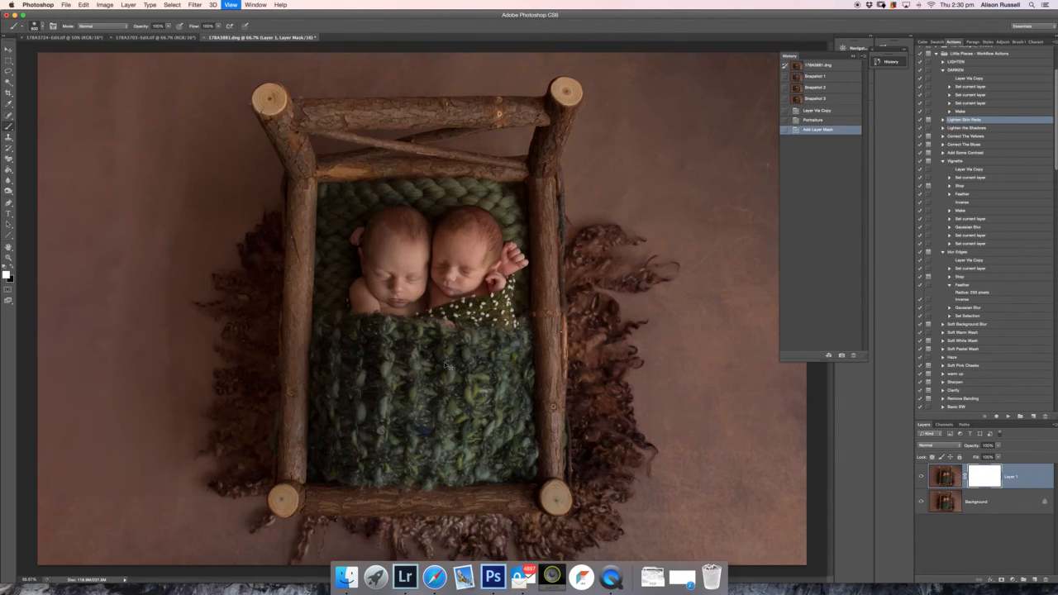
{"action": "key", "text": "super+plus"}
{"action": "scroll", "coordinate": [364, 289], "scroll_direction": "right", "scroll_amount": 3}
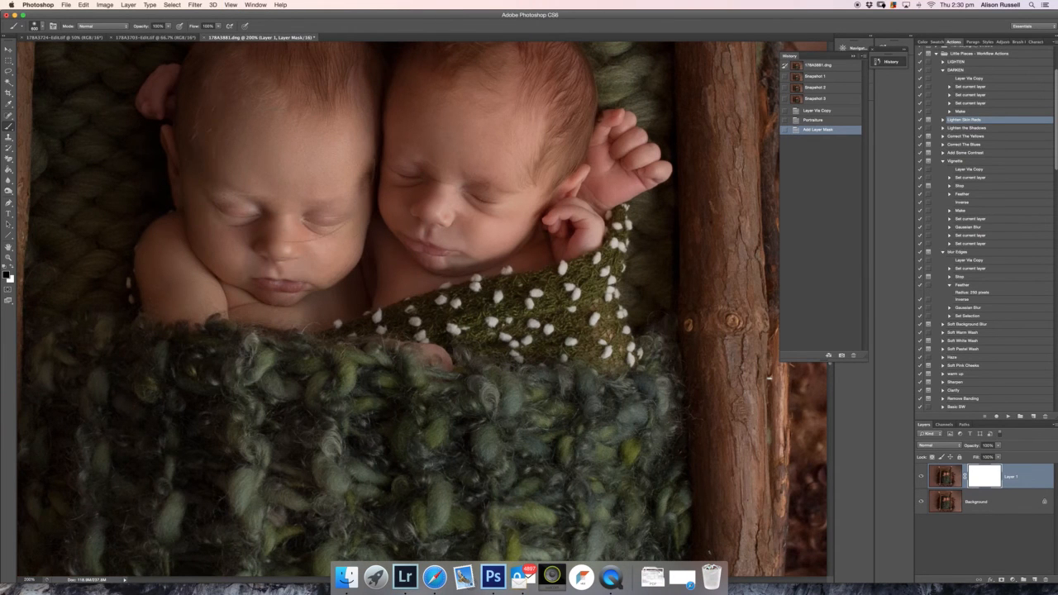
{"action": "key", "text": "bracketleft"}
{"action": "key", "text": "bracketleft"}
{"action": "key", "text": "bracketleft"}
{"action": "key", "text": "bracketleft"}
{"action": "key", "text": "bracketleft"}
{"action": "key", "text": "bracketleft"}
{"action": "key", "text": "bracketleft"}
{"action": "key", "text": "bracketleft"}
{"action": "key", "text": "bracketleft"}
{"action": "key", "text": "bracketleft"}
{"action": "key", "text": "bracketleft"}
{"action": "key", "text": "bracketleft"}
{"action": "key", "text": "bracketleft"}
{"action": "left_click_drag", "start_coordinate": [213, 209], "coordinate": [236, 217]}
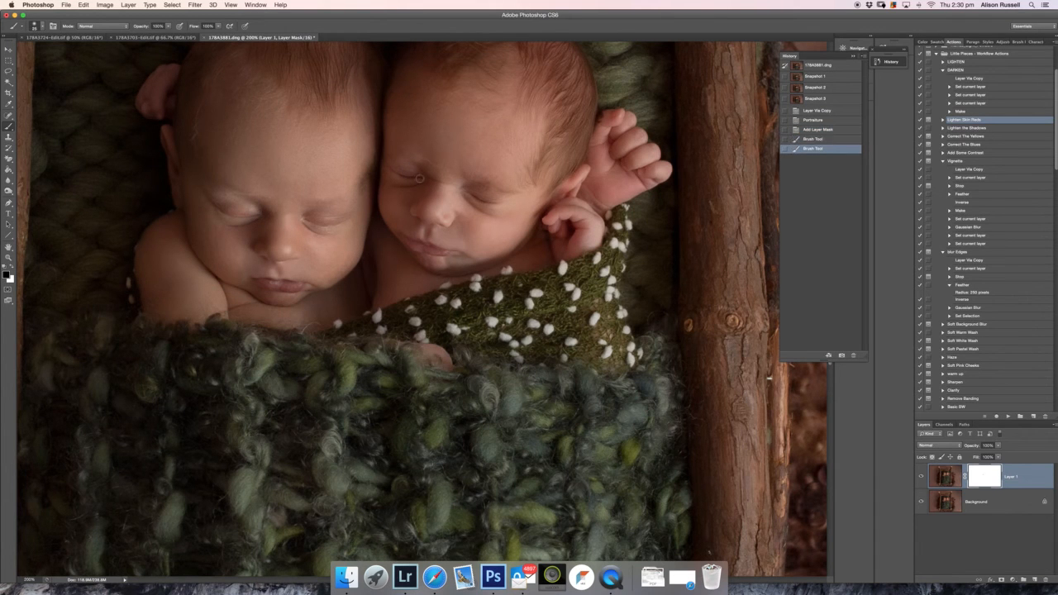
{"action": "left_click", "coordinate": [394, 168]}
{"action": "left_click", "coordinate": [397, 170]}
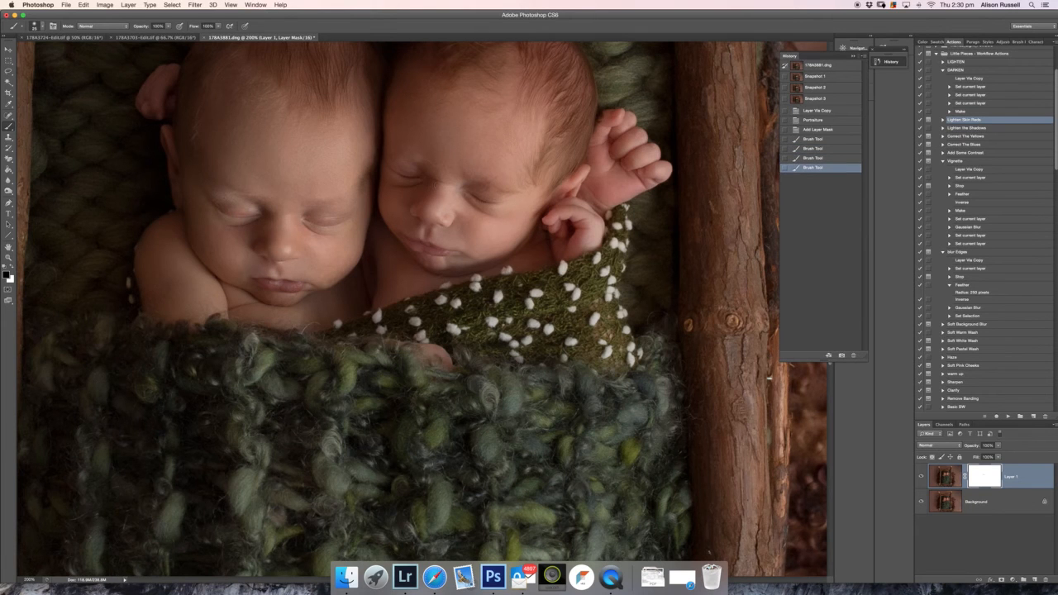
{"action": "left_click", "coordinate": [377, 253]}
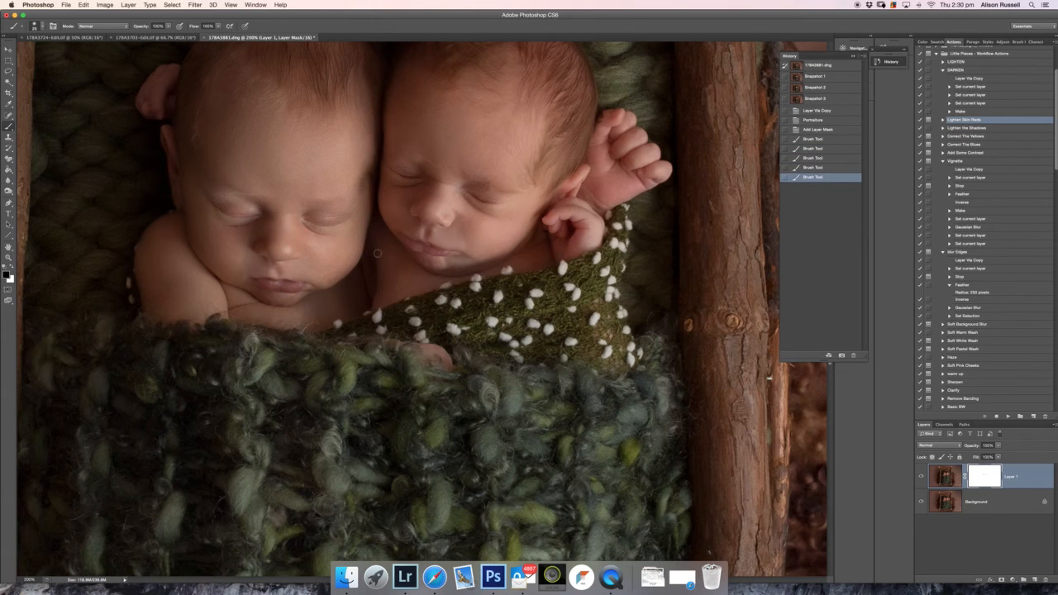
{"action": "left_click", "coordinate": [270, 282]}
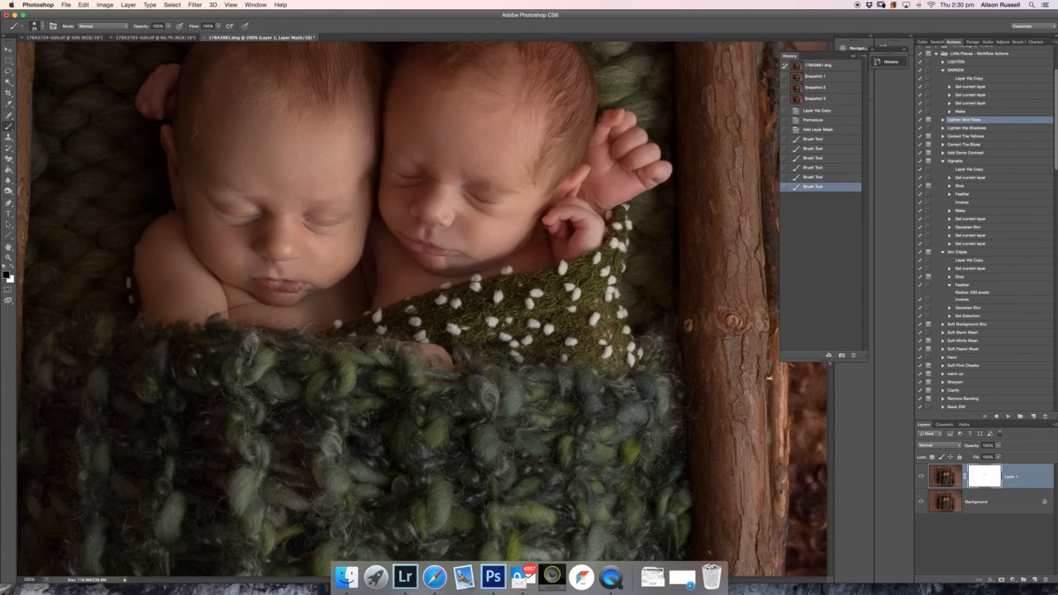
- Mask the smoothing off both babies' hair with an enlarged black brush
{"action": "key", "text": "super+1"}
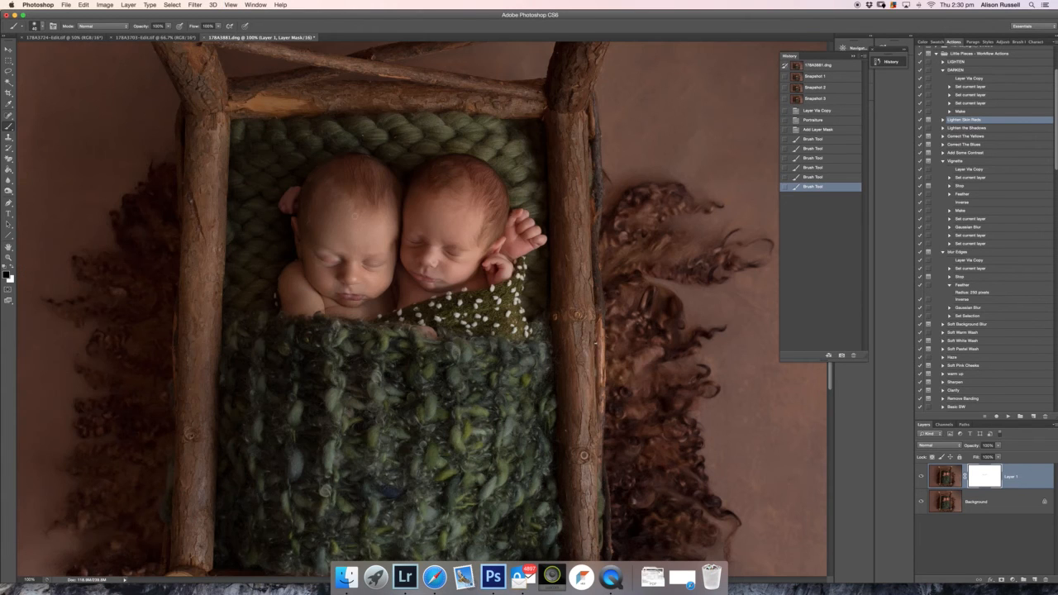
{"action": "key", "text": "bracketright"}
{"action": "key", "text": "bracketright"}
{"action": "key", "text": "bracketright"}
{"action": "key", "text": "bracketright"}
{"action": "key", "text": "bracketright"}
{"action": "key", "text": "bracketright"}
{"action": "key", "text": "bracketright"}
{"action": "key", "text": "bracketright"}
{"action": "key", "text": "bracketright"}
{"action": "mouse_move", "coordinate": [390, 188]}
{"action": "left_mouse_down"}
{"action": "mouse_move", "coordinate": [443, 175]}
{"action": "mouse_move", "coordinate": [481, 182]}
{"action": "mouse_move", "coordinate": [447, 186]}
{"action": "mouse_move", "coordinate": [498, 198]}
{"action": "left_mouse_up"}
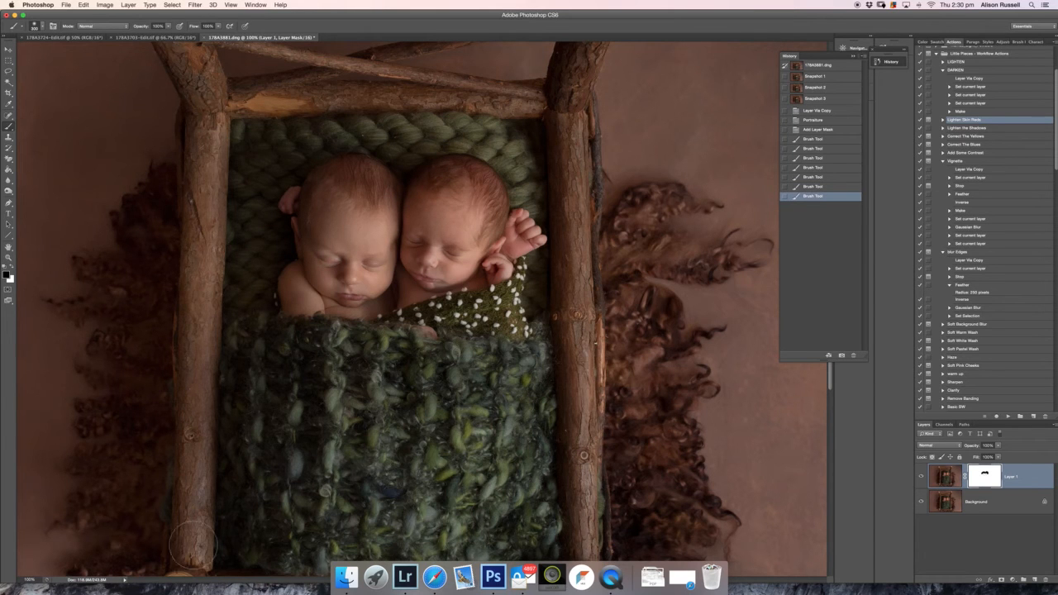
- Mask the smoothing off the log bed frame and the chunky knit blanket, then merge the visible layers
{"action": "left_click_drag", "start_coordinate": [207, 211], "coordinate": [205, 213]}
{"action": "key", "text": "super+minus"}
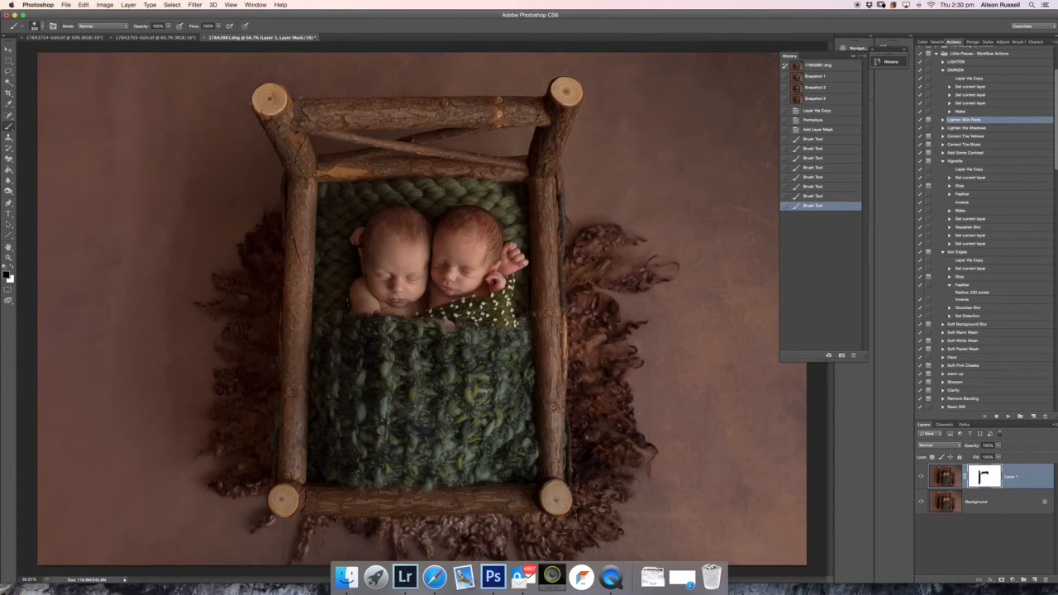
{"action": "left_click_drag", "start_coordinate": [491, 213], "coordinate": [490, 213]}
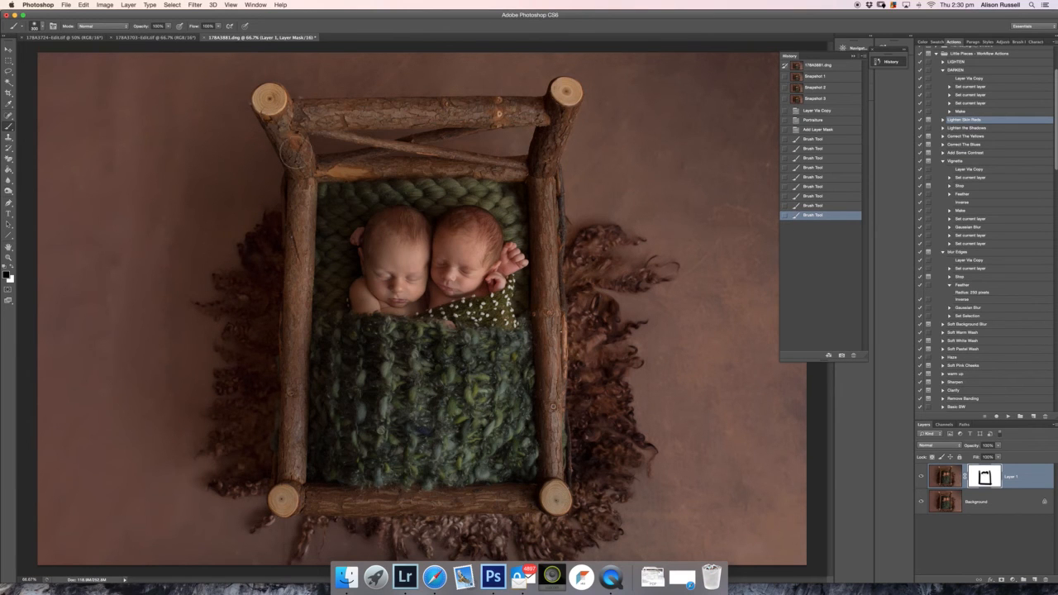
{"action": "left_click_drag", "start_coordinate": [552, 99], "coordinate": [539, 144]}
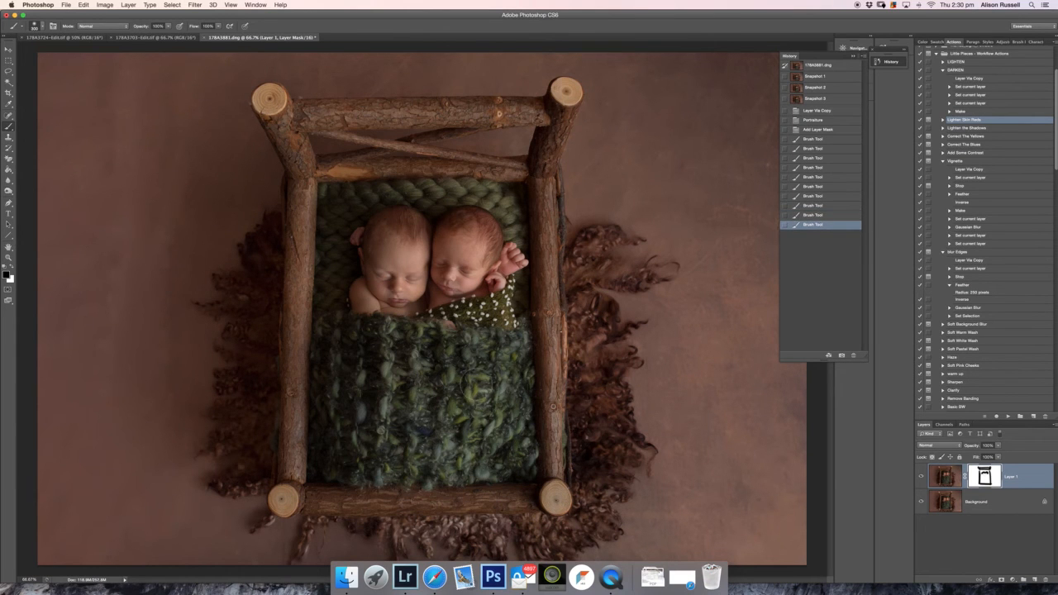
{"action": "left_click_drag", "start_coordinate": [341, 344], "coordinate": [348, 332]}
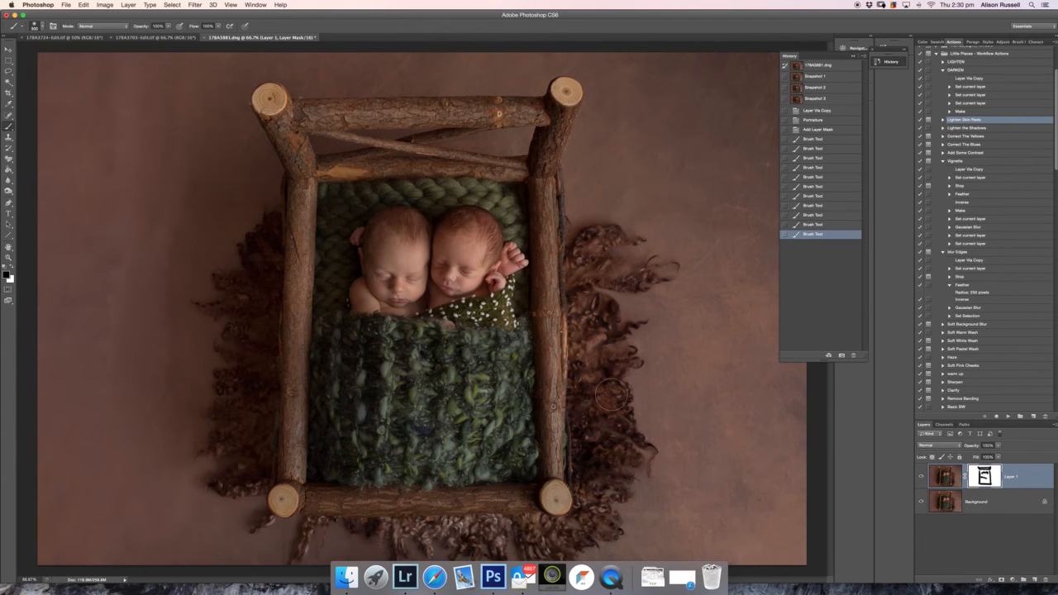
{"action": "key", "text": "super+shift+e"}
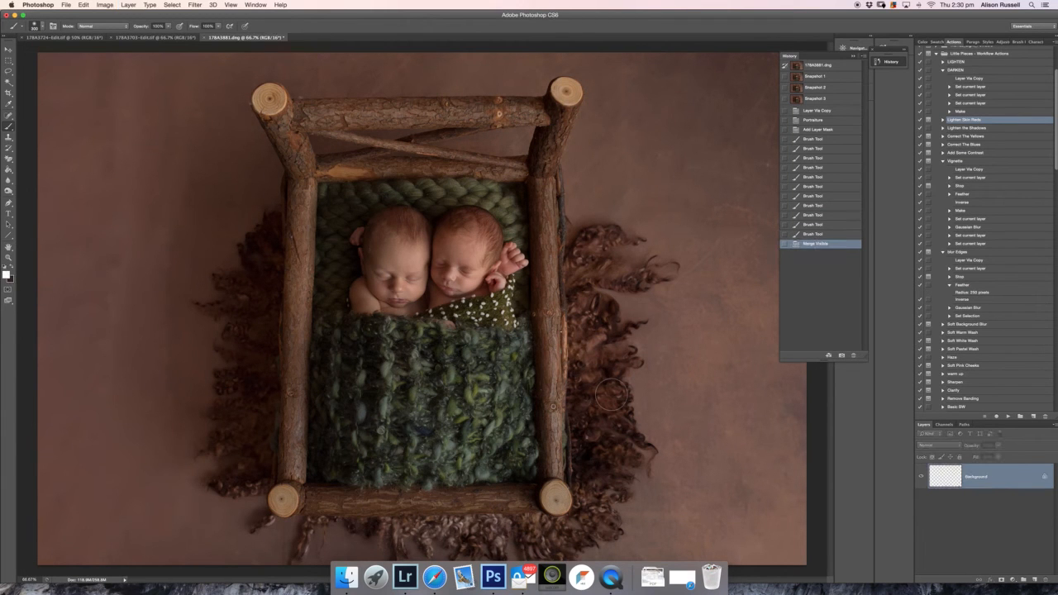
- Run the Add Some Contrast action on the merged image and reduce the Contrast layer's fill to 48%
{"action": "key", "text": "super+minus"}
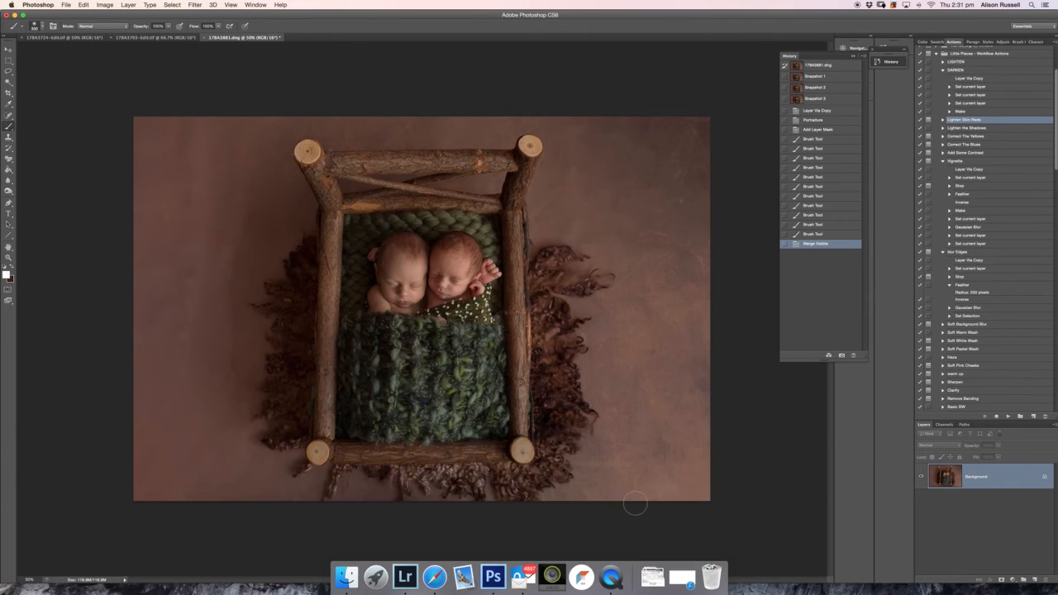
{"action": "left_click", "coordinate": [968, 153]}
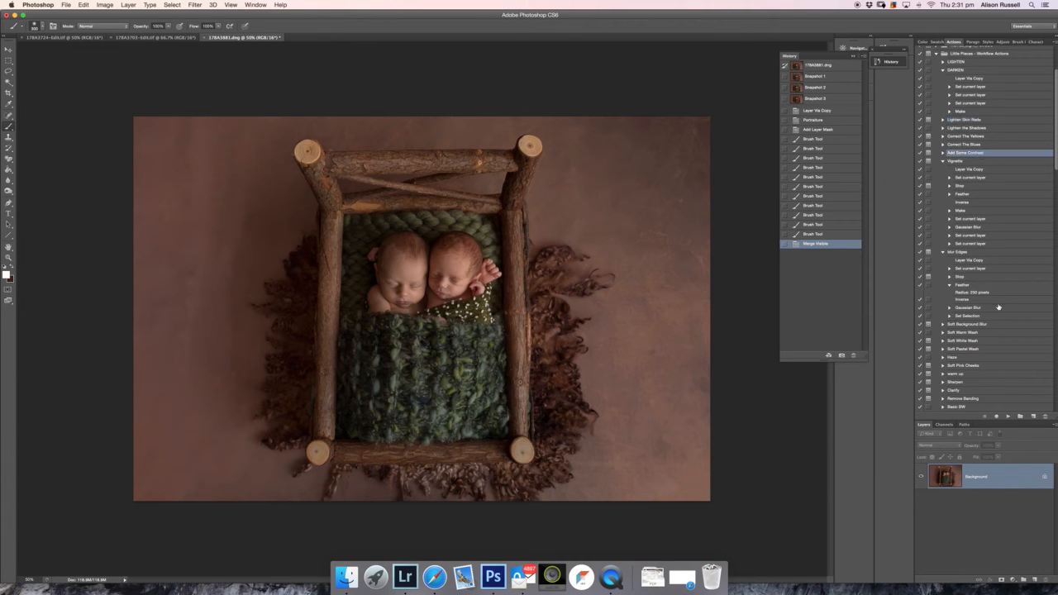
{"action": "left_click", "coordinate": [1007, 418]}
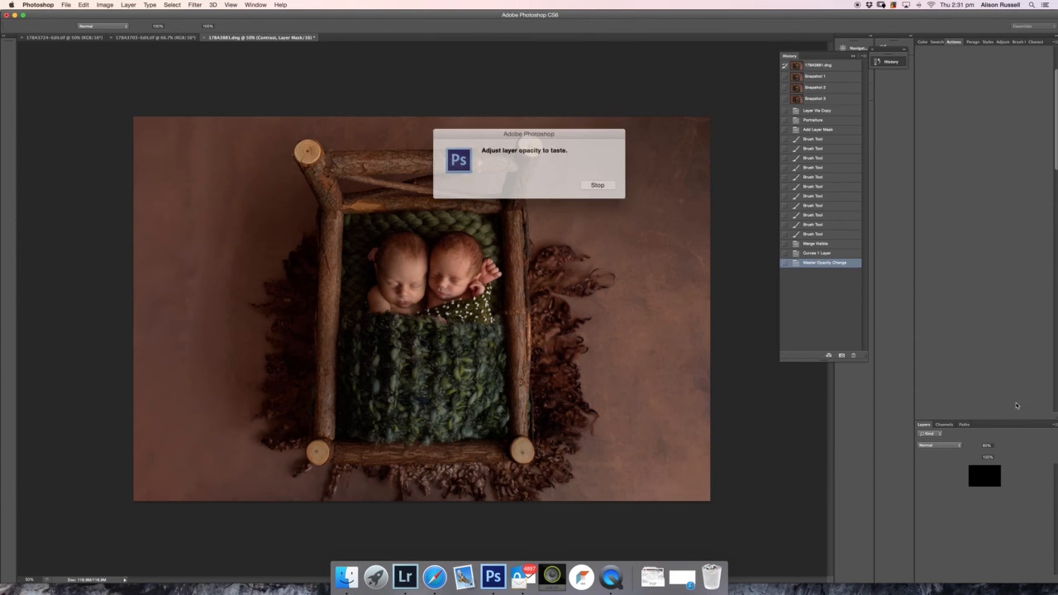
{"action": "left_click", "coordinate": [592, 183]}
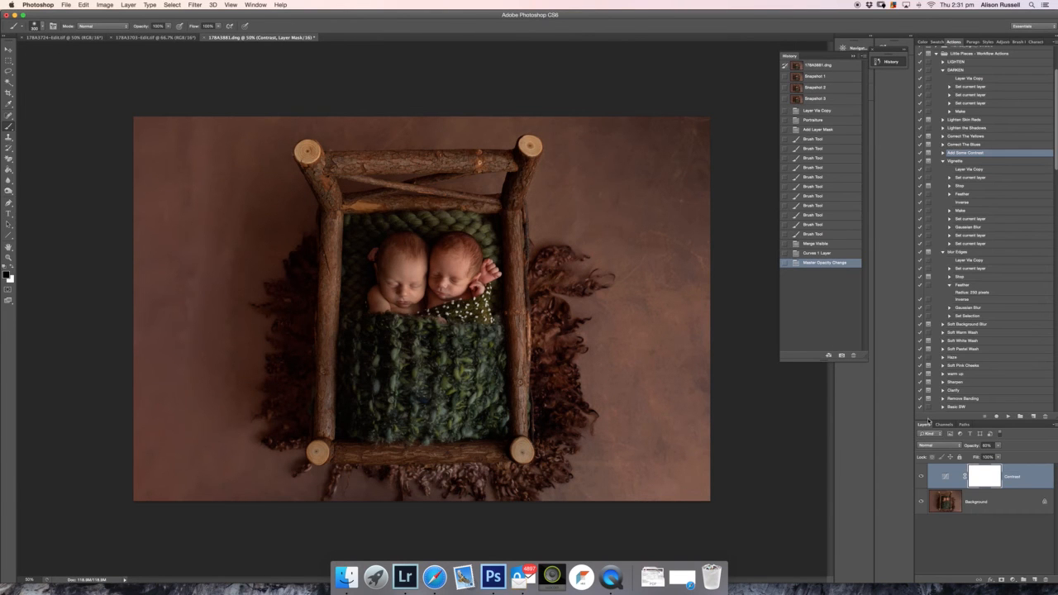
{"action": "left_click", "coordinate": [979, 465]}
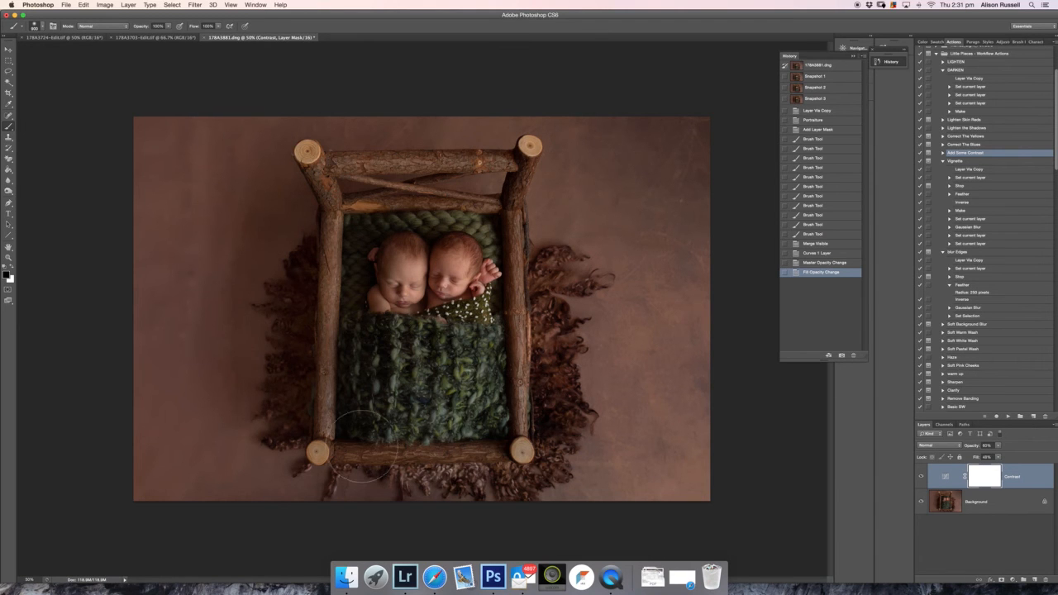
- Paint black on the Contrast layer's mask along the log bed frame and its corner posts
{"action": "mouse_move", "coordinate": [541, 363]}
{"action": "left_mouse_down"}
{"action": "mouse_move", "coordinate": [537, 423]}
{"action": "mouse_move", "coordinate": [541, 335]}
{"action": "mouse_move", "coordinate": [522, 244]}
{"action": "left_mouse_up"}
{"action": "left_click_drag", "start_coordinate": [510, 176], "coordinate": [403, 182]}
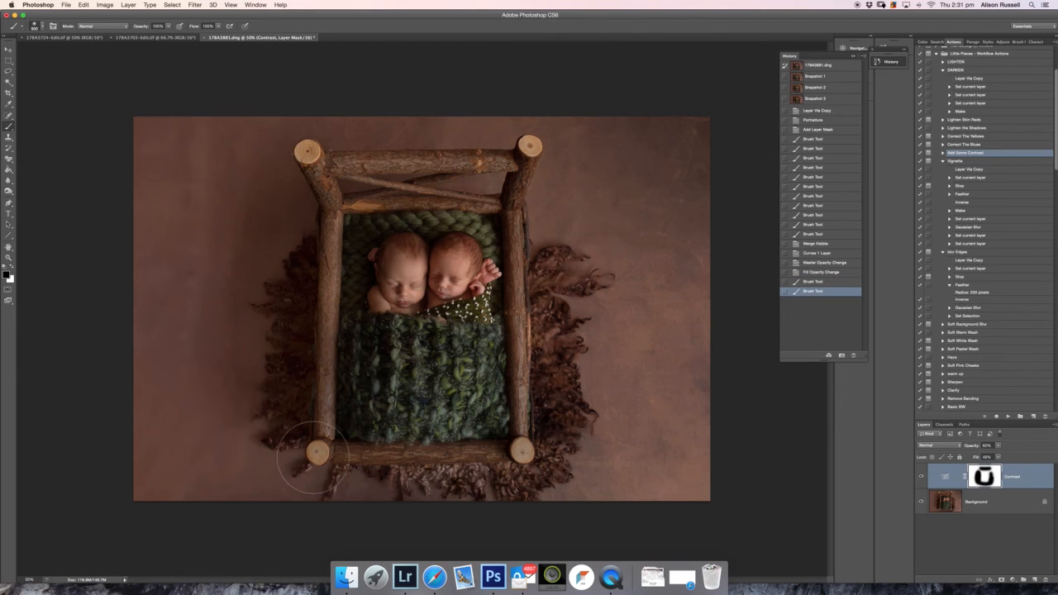
{"action": "mouse_move", "coordinate": [509, 446]}
{"action": "left_mouse_down"}
{"action": "mouse_move", "coordinate": [525, 452]}
{"action": "mouse_move", "coordinate": [541, 351]}
{"action": "mouse_move", "coordinate": [523, 430]}
{"action": "left_mouse_up"}
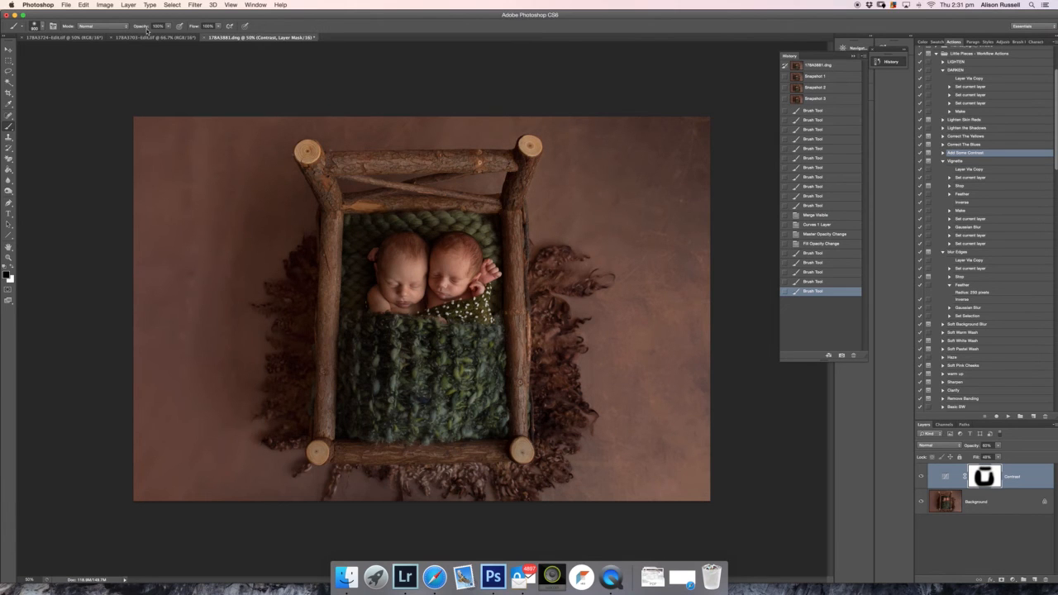
- Reduce the brush opacity to 40% and soften the contrast over both babies' faces and bodies on the mask
{"action": "left_click", "coordinate": [167, 27]}
{"action": "left_click", "coordinate": [145, 34]}
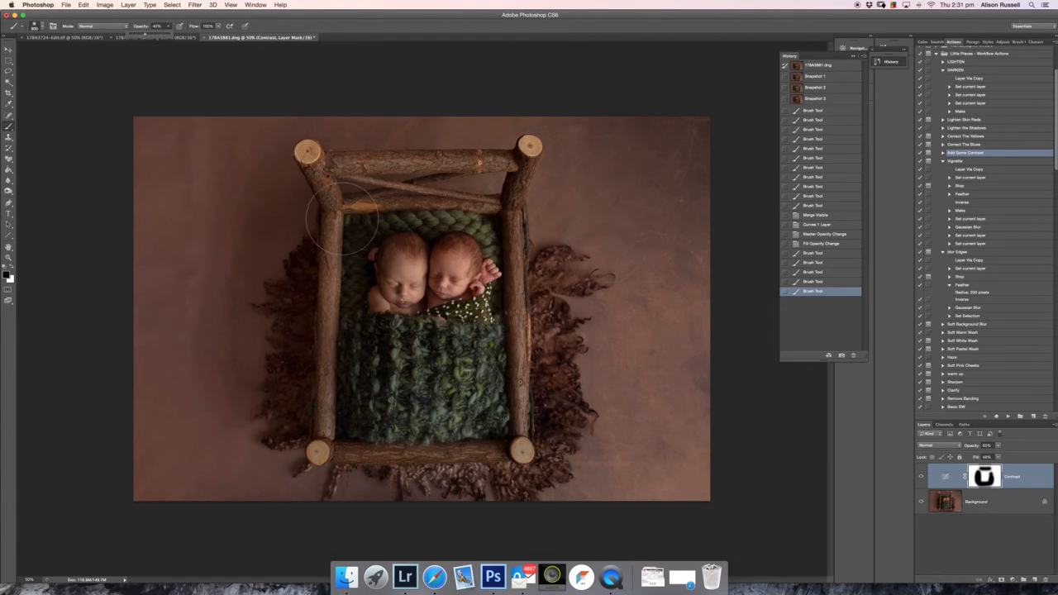
{"action": "left_click", "coordinate": [400, 281]}
{"action": "left_click", "coordinate": [377, 286]}
{"action": "left_click", "coordinate": [403, 315]}
{"action": "left_click", "coordinate": [474, 297]}
{"action": "left_click", "coordinate": [473, 268]}
{"action": "mouse_move", "coordinate": [473, 266]}
{"action": "left_mouse_down"}
{"action": "mouse_move", "coordinate": [511, 293]}
{"action": "mouse_move", "coordinate": [414, 231]}
{"action": "mouse_move", "coordinate": [378, 313]}
{"action": "left_mouse_up"}
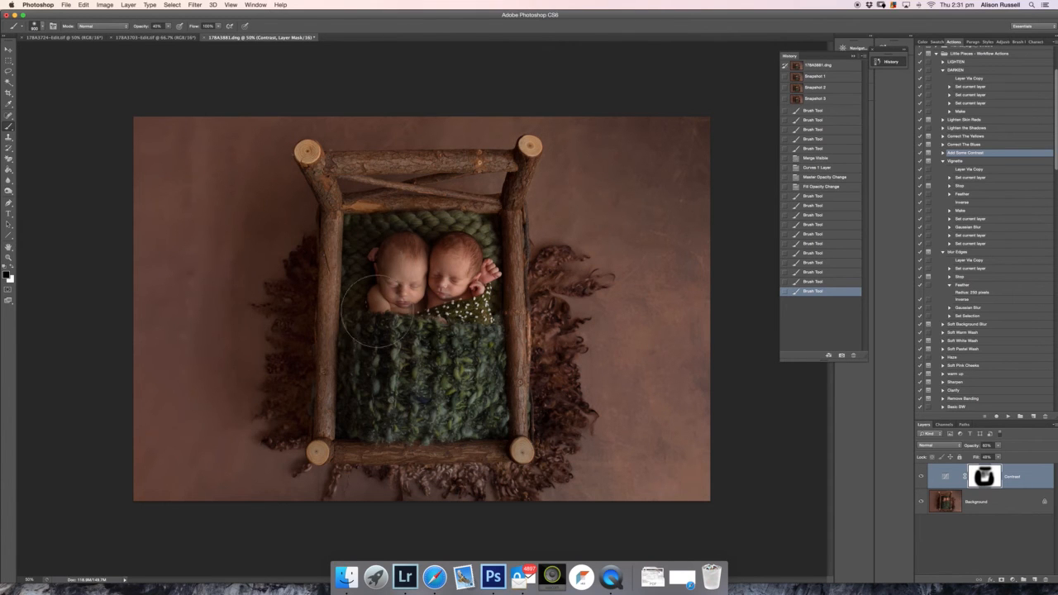
- Compare the image with and without the Contrast layer, then merge the visible layers
{"action": "left_click", "coordinate": [921, 478]}
{"action": "left_click", "coordinate": [921, 478]}
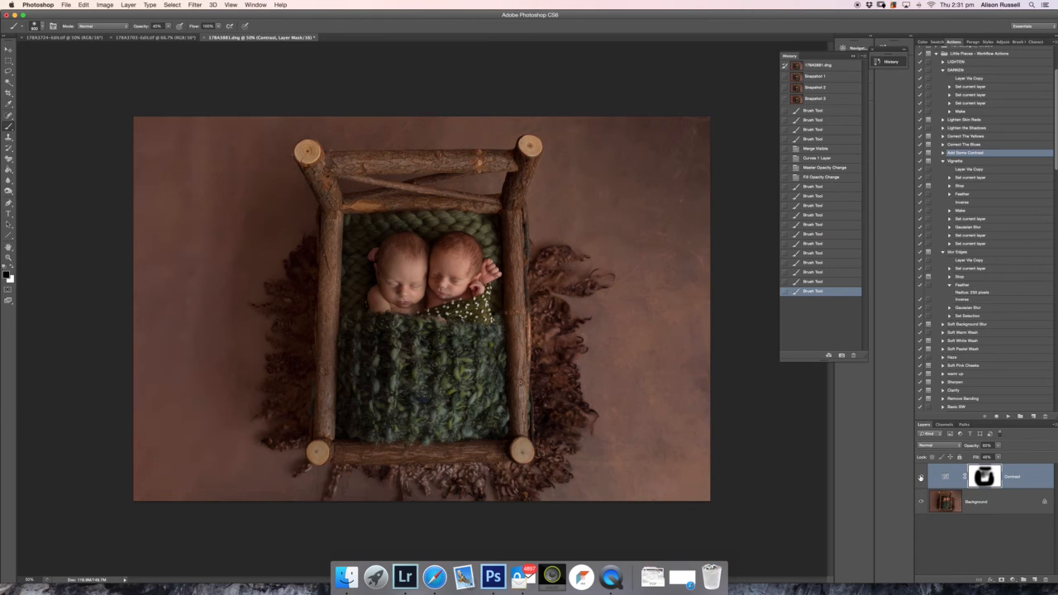
{"action": "key", "text": "super+shift+e"}
- Run the Vignette action, selecting a rectangle around the bed and fur when it pauses, and continue it to the end
{"action": "left_click", "coordinate": [957, 163]}
{"action": "left_click", "coordinate": [1009, 417]}
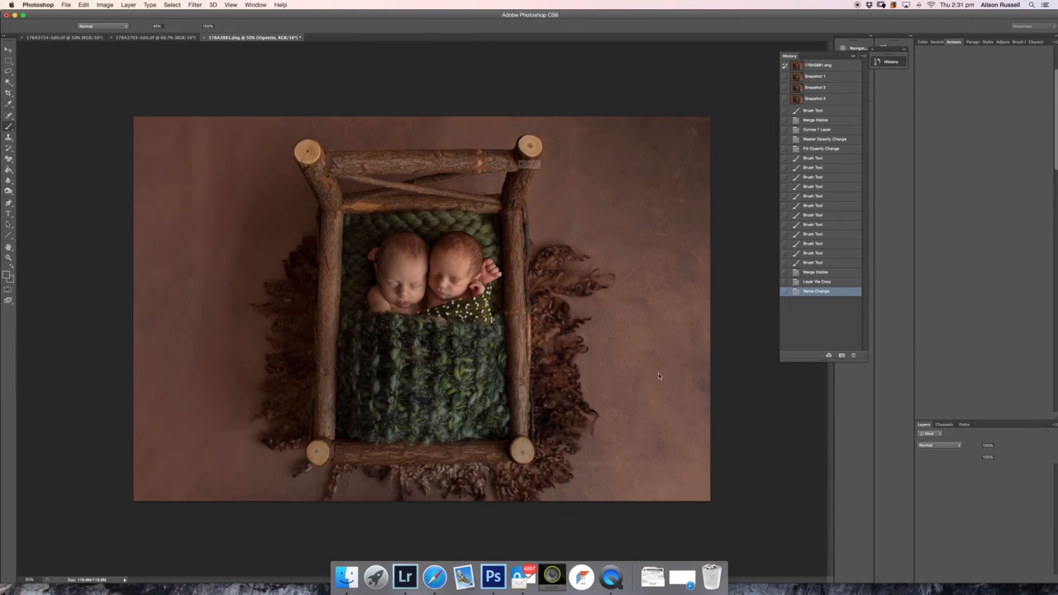
{"action": "left_click", "coordinate": [592, 186]}
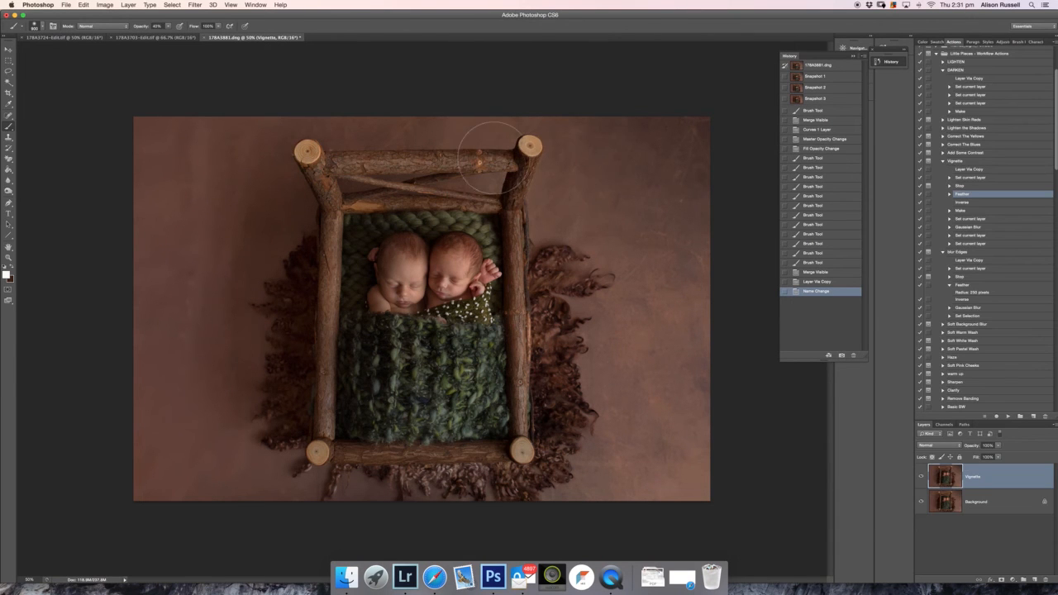
{"action": "left_click", "coordinate": [8, 61]}
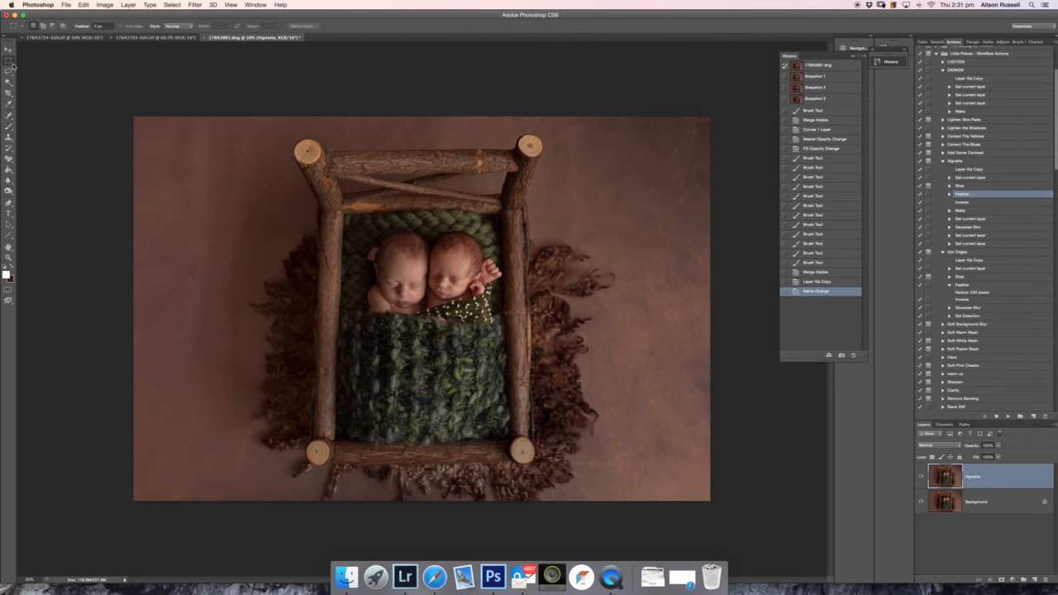
{"action": "left_click", "coordinate": [267, 138]}
{"action": "left_click_drag", "start_coordinate": [256, 132], "coordinate": [592, 486]}
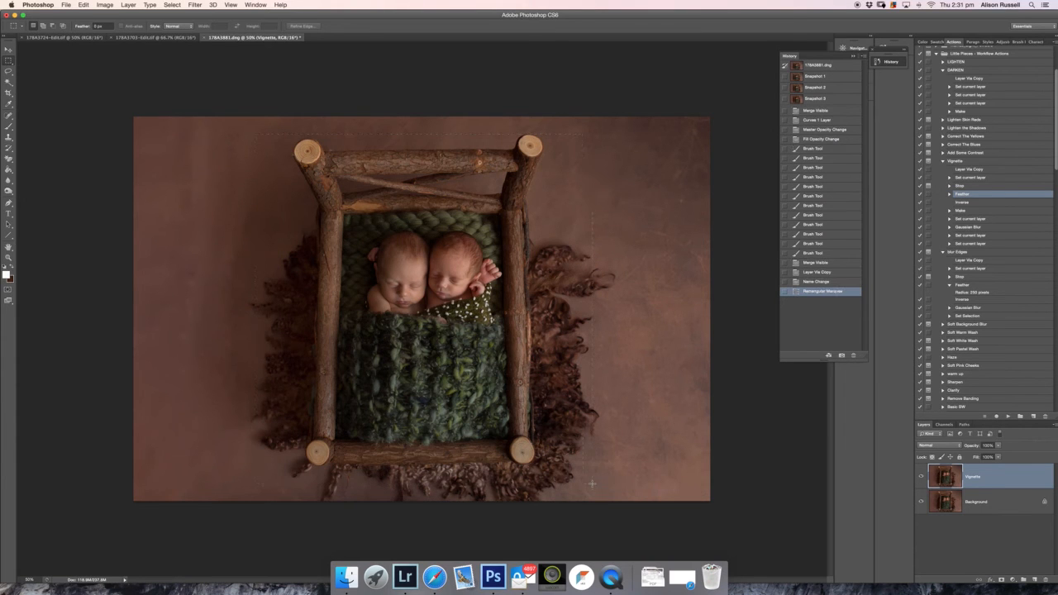
{"action": "left_click", "coordinate": [1007, 416]}
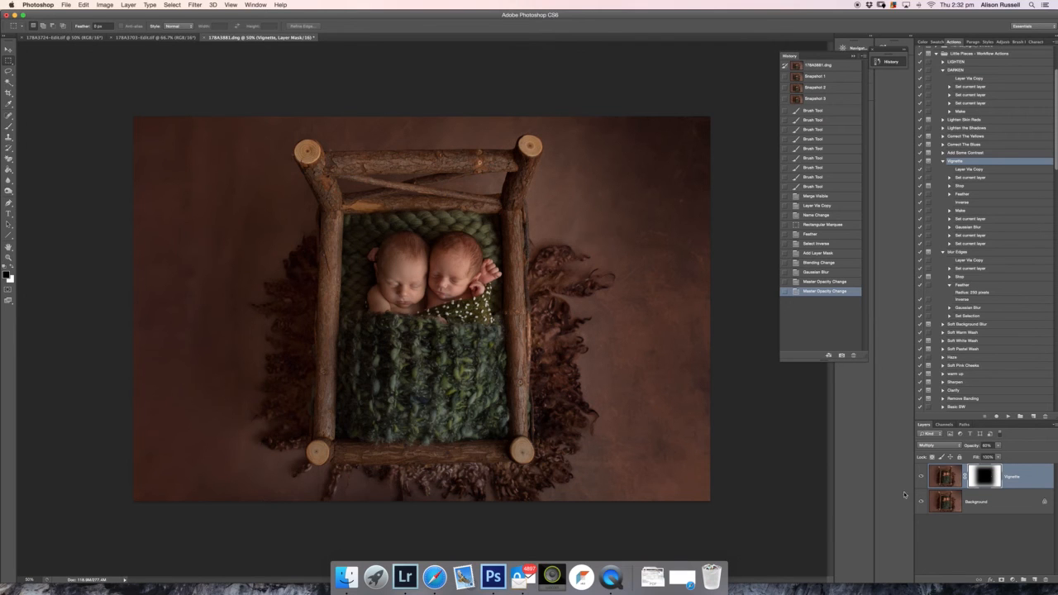
- Paint white at 40% brush opacity on the Vignette mask above and beside the bed, and undo the last stroke
{"action": "left_click", "coordinate": [10, 127]}
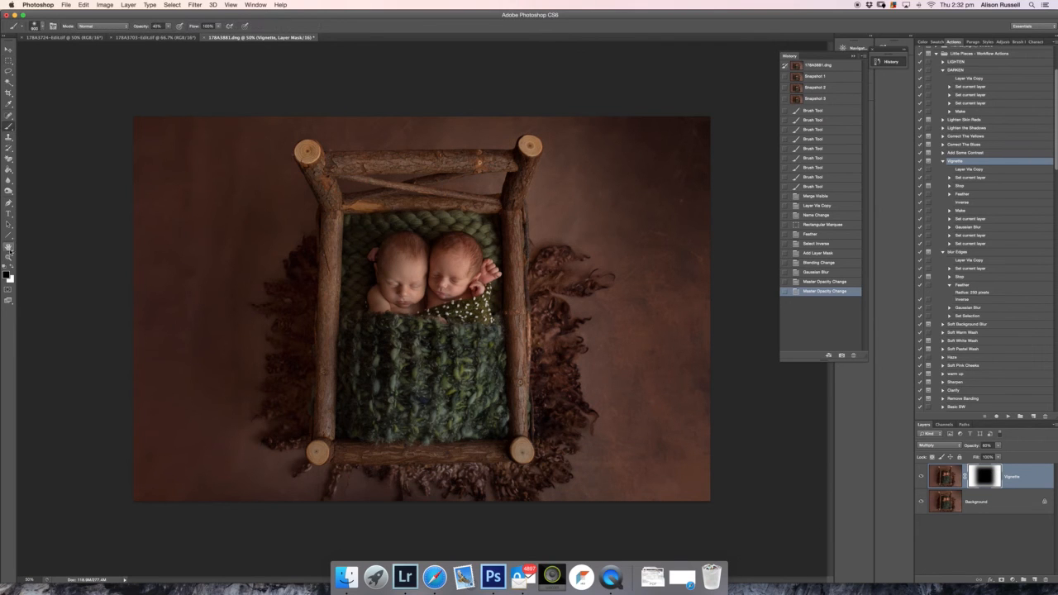
{"action": "left_click", "coordinate": [12, 271]}
{"action": "left_click_drag", "start_coordinate": [448, 119], "coordinate": [622, 136]}
{"action": "mouse_move", "coordinate": [356, 128]}
{"action": "left_mouse_down"}
{"action": "mouse_move", "coordinate": [291, 118]}
{"action": "mouse_move", "coordinate": [271, 347]}
{"action": "left_mouse_up"}
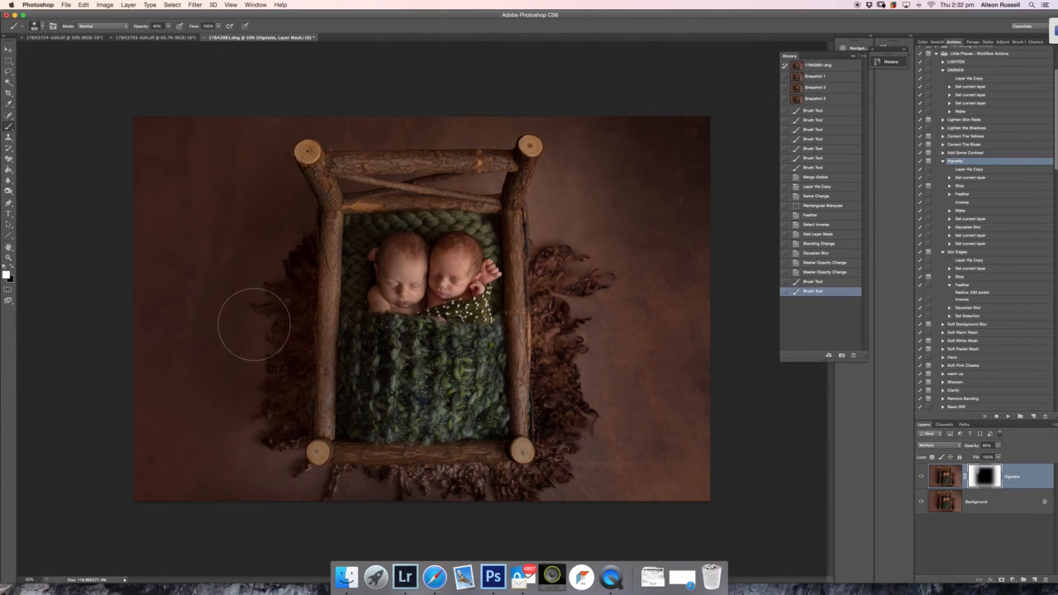
{"action": "key", "text": "super+z"}
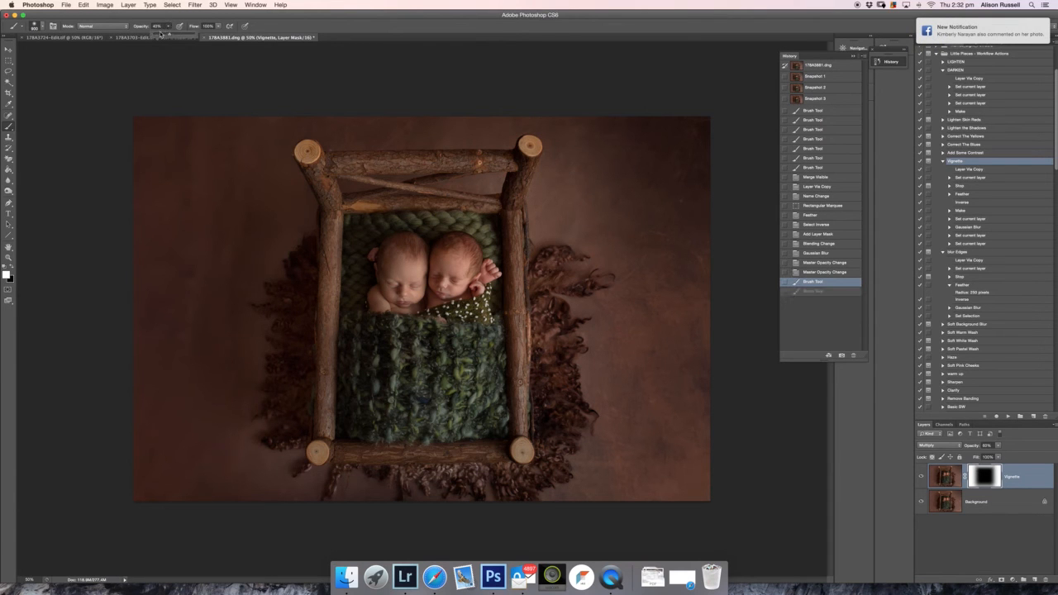
- Extend the vignette around the bed with a larger white brush at lower opacity, then merge the visible layers
{"action": "left_click_drag", "start_coordinate": [164, 34], "coordinate": [157, 34]}
{"action": "left_click_drag", "start_coordinate": [542, 190], "coordinate": [551, 155]}
{"action": "mouse_move", "coordinate": [552, 246]}
{"action": "left_mouse_down"}
{"action": "mouse_move", "coordinate": [508, 130]}
{"action": "mouse_move", "coordinate": [327, 166]}
{"action": "mouse_move", "coordinate": [422, 188]}
{"action": "mouse_move", "coordinate": [522, 174]}
{"action": "mouse_move", "coordinate": [519, 158]}
{"action": "mouse_move", "coordinate": [544, 155]}
{"action": "mouse_move", "coordinate": [555, 276]}
{"action": "left_mouse_up"}
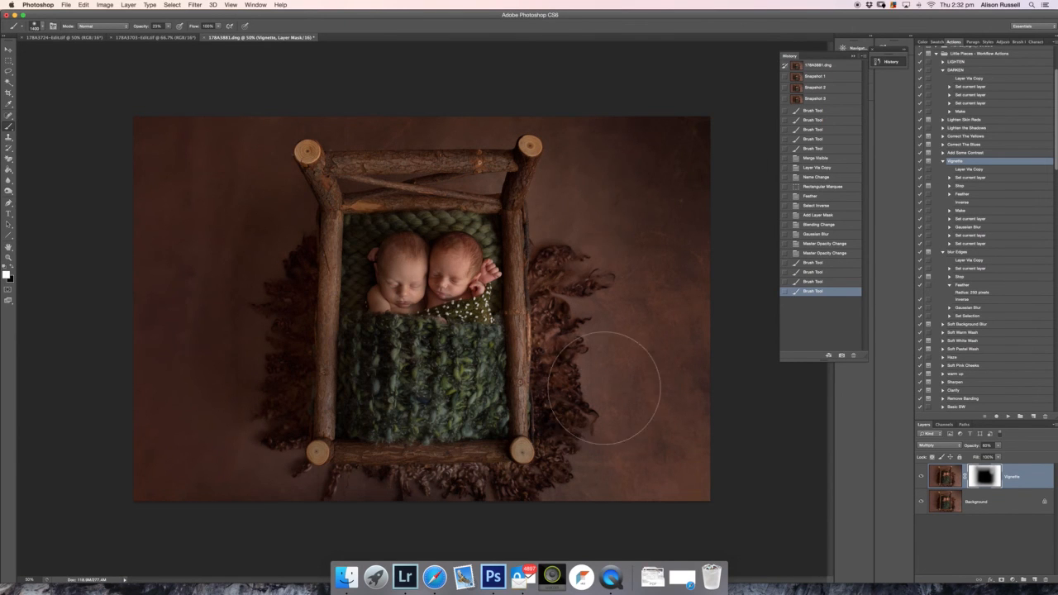
{"action": "mouse_move", "coordinate": [669, 310]}
{"action": "left_mouse_down"}
{"action": "mouse_move", "coordinate": [603, 167]}
{"action": "mouse_move", "coordinate": [516, 145]}
{"action": "left_mouse_up"}
{"action": "mouse_move", "coordinate": [689, 256]}
{"action": "left_mouse_down"}
{"action": "mouse_move", "coordinate": [686, 438]}
{"action": "mouse_move", "coordinate": [438, 498]}
{"action": "mouse_move", "coordinate": [259, 496]}
{"action": "left_mouse_up"}
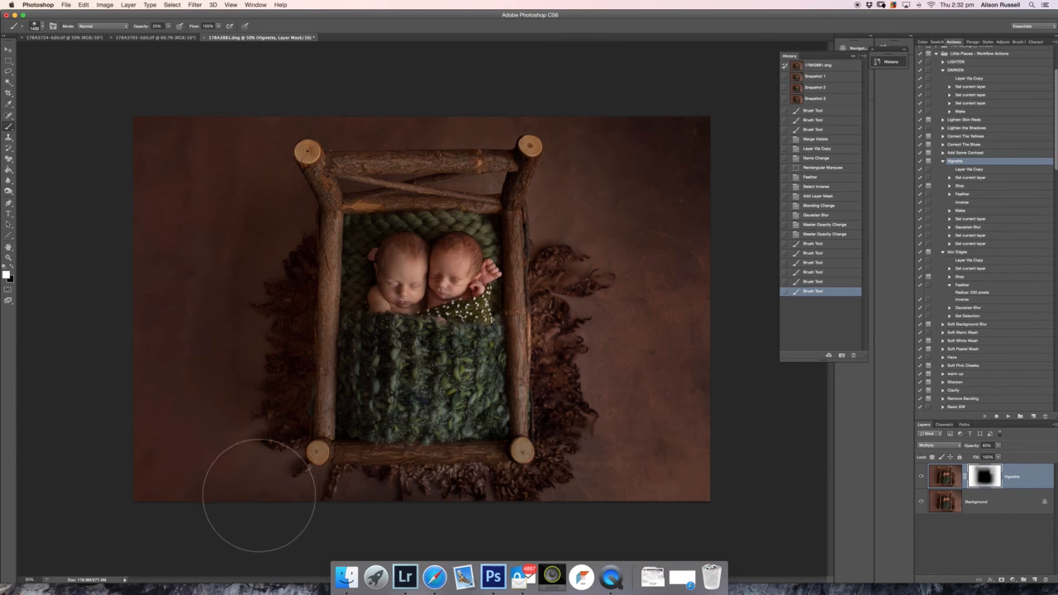
{"action": "key", "text": "super+shift+e"}
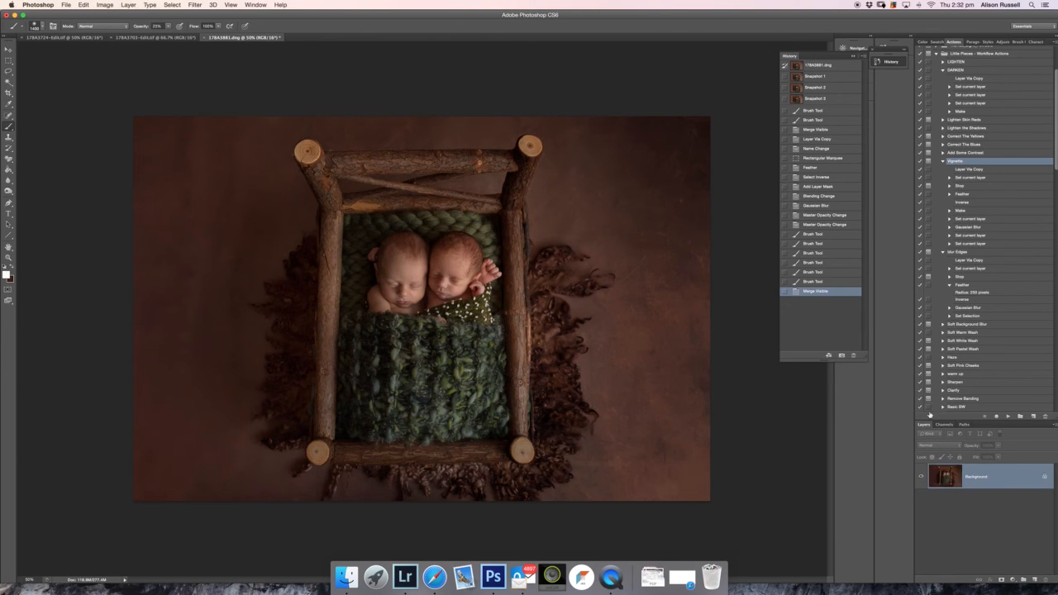
- Run the blur Edges action, using a rectangular selection around the log bed frame when it pauses
{"action": "left_click", "coordinate": [955, 252]}
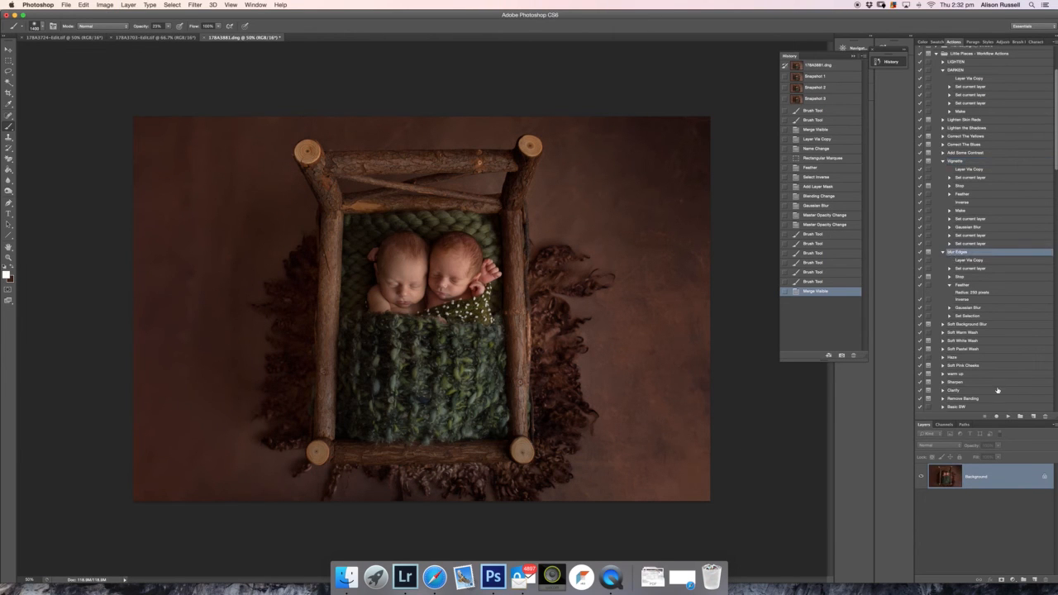
{"action": "left_click", "coordinate": [1009, 416]}
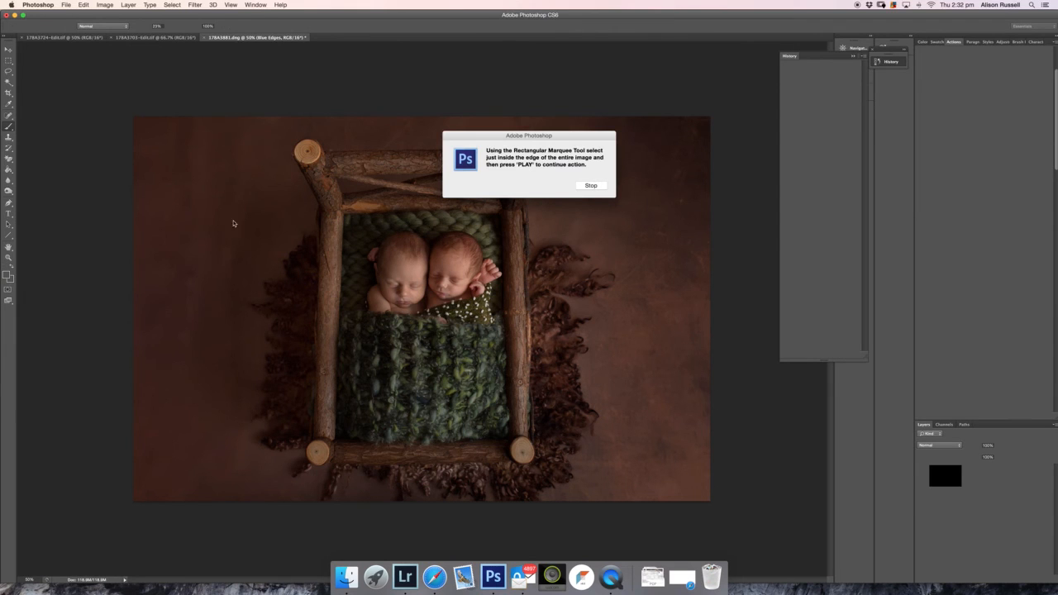
{"action": "left_click", "coordinate": [590, 185]}
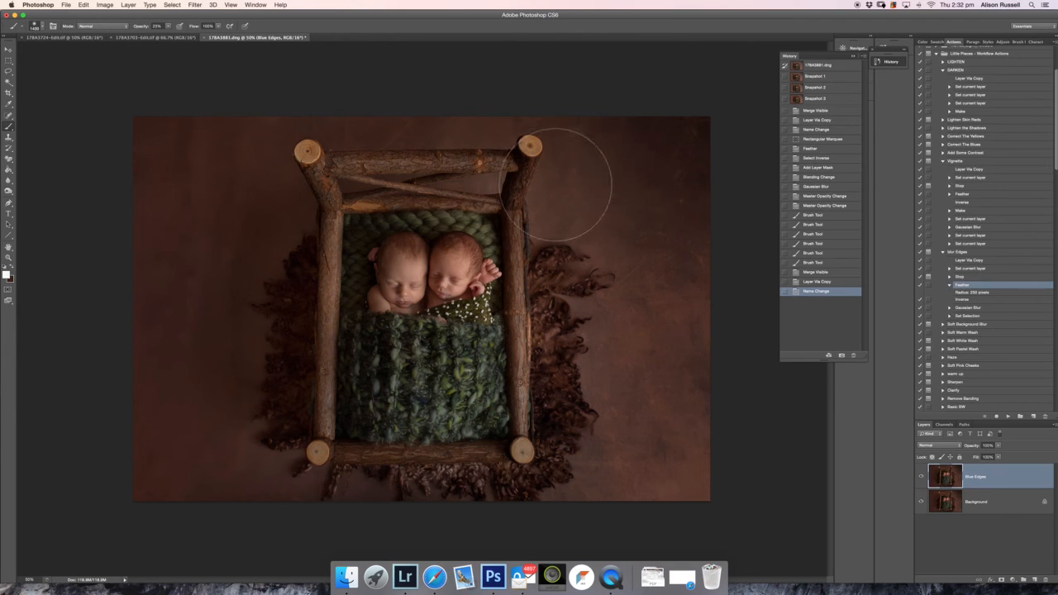
{"action": "left_click", "coordinate": [9, 61]}
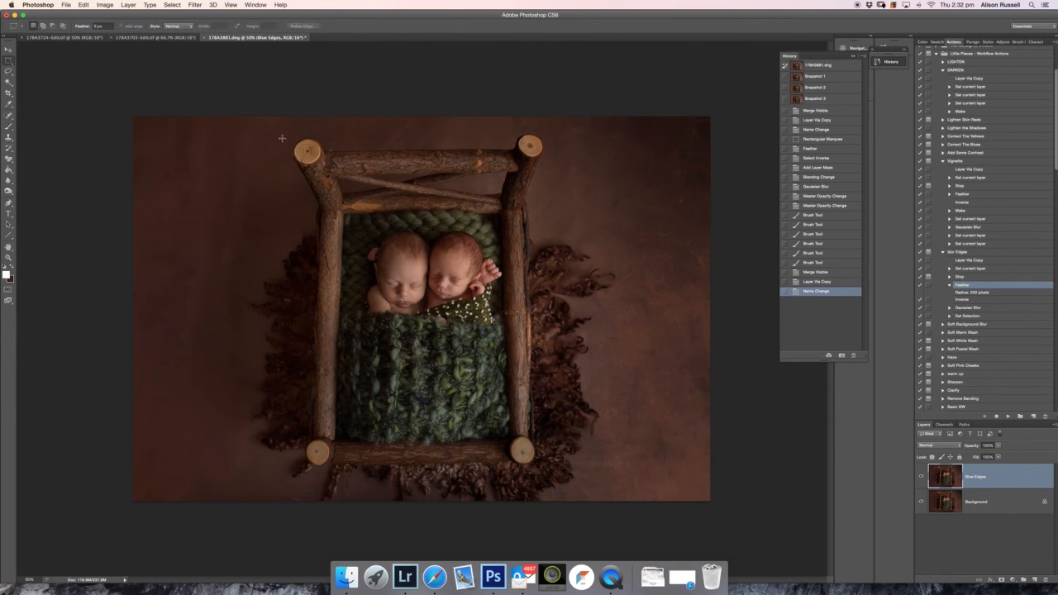
{"action": "left_click_drag", "start_coordinate": [316, 152], "coordinate": [525, 460]}
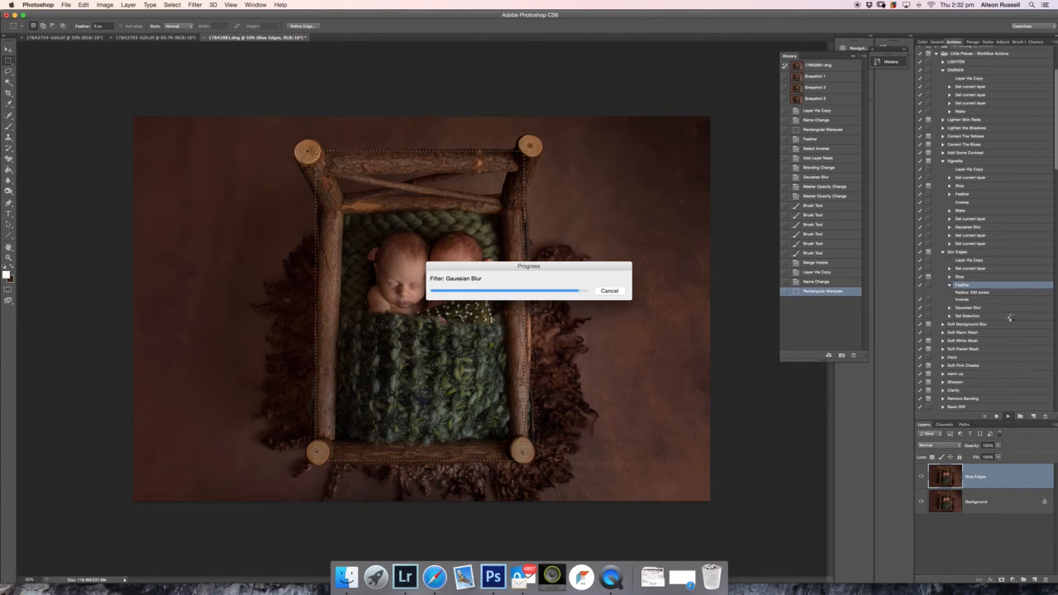
- Reduce both the opacity and the fill of the edge-blur layer to 48%
{"action": "left_click", "coordinate": [999, 447]}
{"action": "left_click_drag", "start_coordinate": [999, 460], "coordinate": [978, 467]}
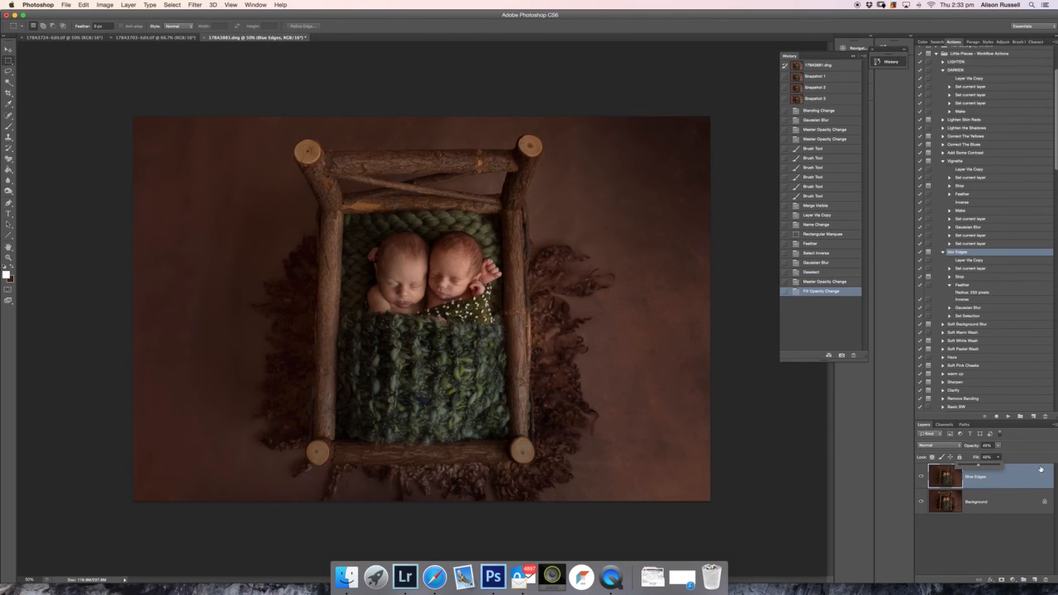
{"action": "left_click", "coordinate": [1016, 458]}
- Mask the edge blur off the bed and babies with a black brush at 100% opacity, then merge the visible layers
{"action": "left_click", "coordinate": [1001, 580]}
{"action": "left_click", "coordinate": [9, 127]}
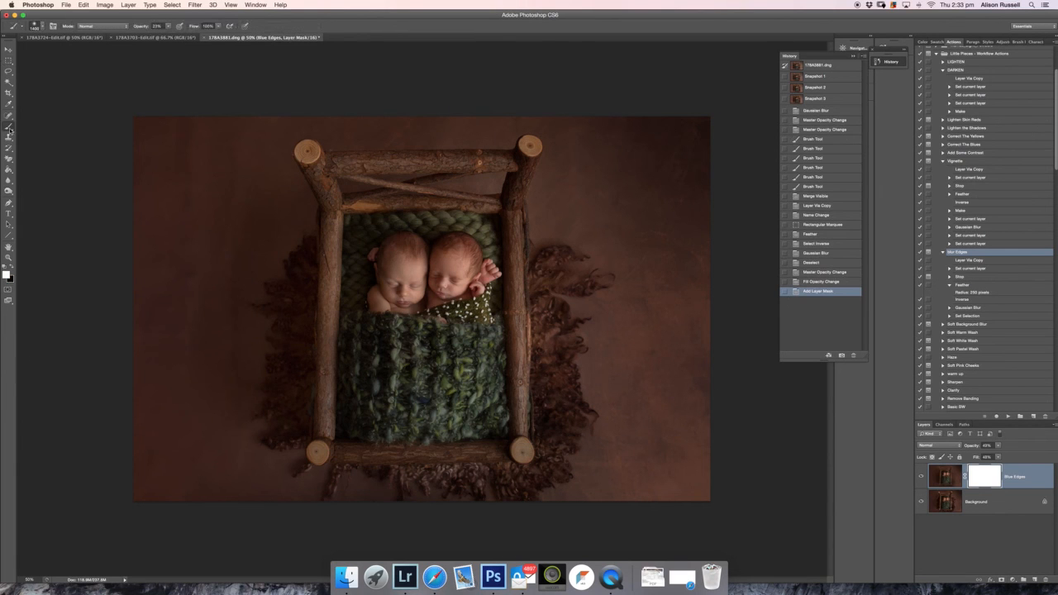
{"action": "key", "text": "x"}
{"action": "mouse_move", "coordinate": [168, 25]}
{"action": "left_mouse_down"}
{"action": "mouse_move", "coordinate": [168, 36]}
{"action": "mouse_move", "coordinate": [208, 38]}
{"action": "left_mouse_up"}
{"action": "mouse_move", "coordinate": [372, 414]}
{"action": "left_mouse_down"}
{"action": "mouse_move", "coordinate": [343, 288]}
{"action": "mouse_move", "coordinate": [546, 333]}
{"action": "left_mouse_up"}
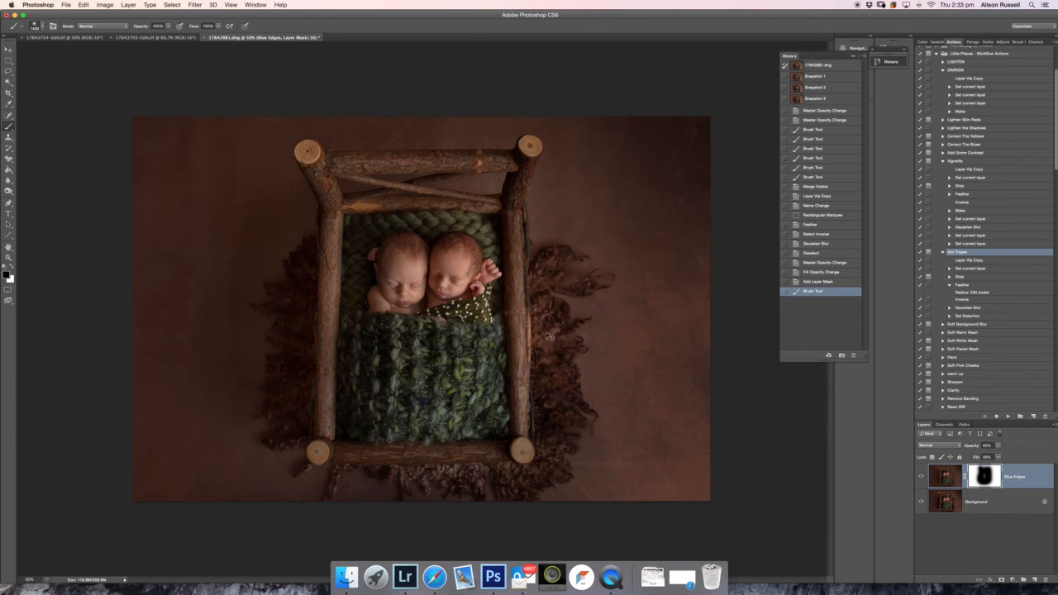
{"action": "key", "text": "super+shift+e"}
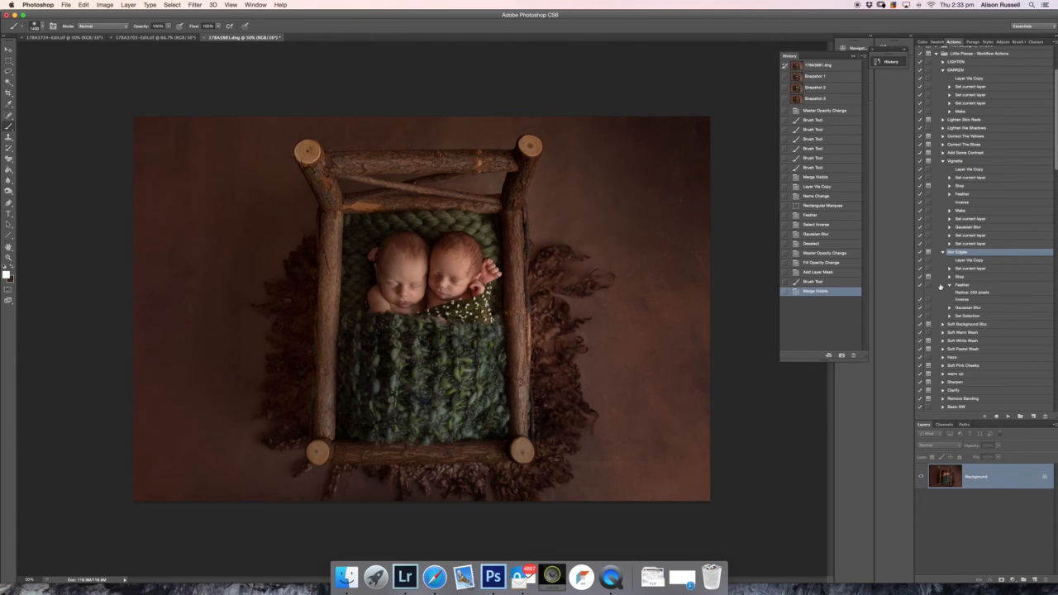
- Run the Soft Warm Wash action and lower the White Wash layer's opacity to 24%
{"action": "left_click", "coordinate": [961, 332]}
{"action": "left_click", "coordinate": [1008, 416]}
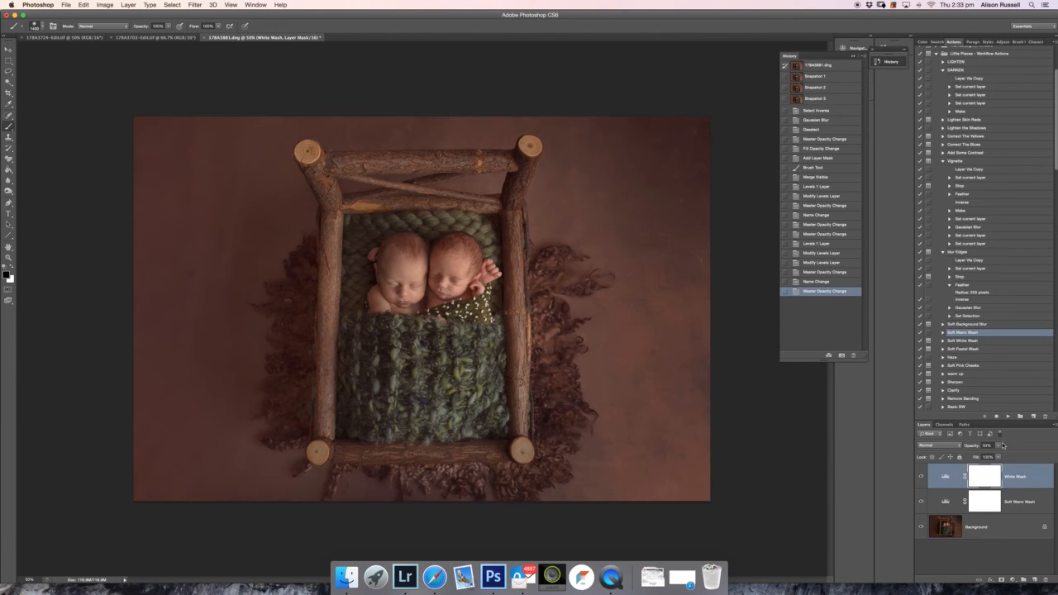
{"action": "mouse_move", "coordinate": [1001, 448]}
{"action": "left_mouse_down"}
{"action": "mouse_move", "coordinate": [995, 455]}
{"action": "mouse_move", "coordinate": [1014, 448]}
{"action": "left_mouse_up"}
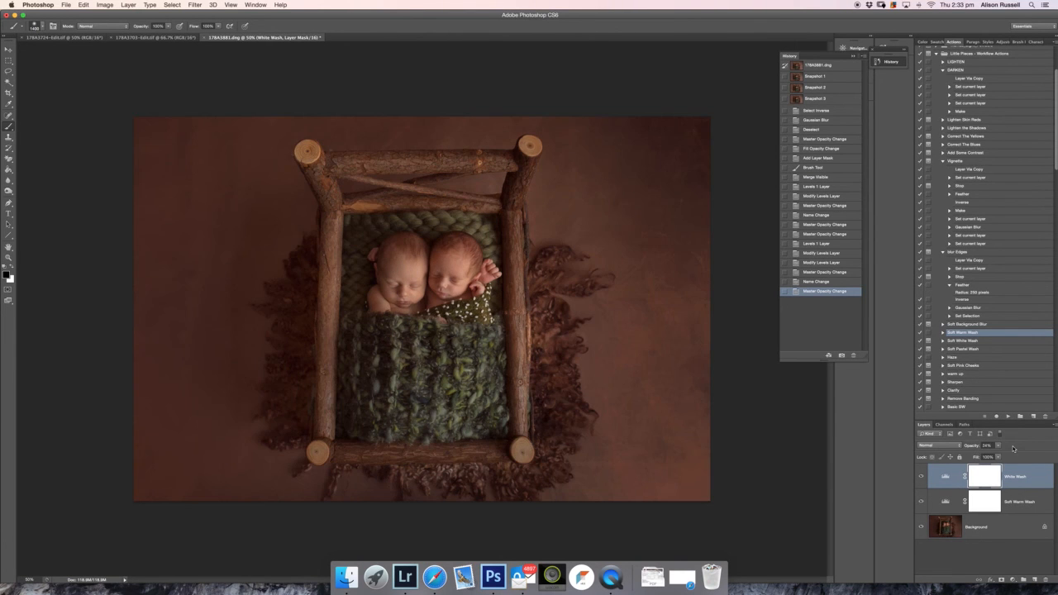
- Lower the Soft Warm Wash layer's opacity to about 16% and merge the visible layers
{"action": "left_click", "coordinate": [1016, 502]}
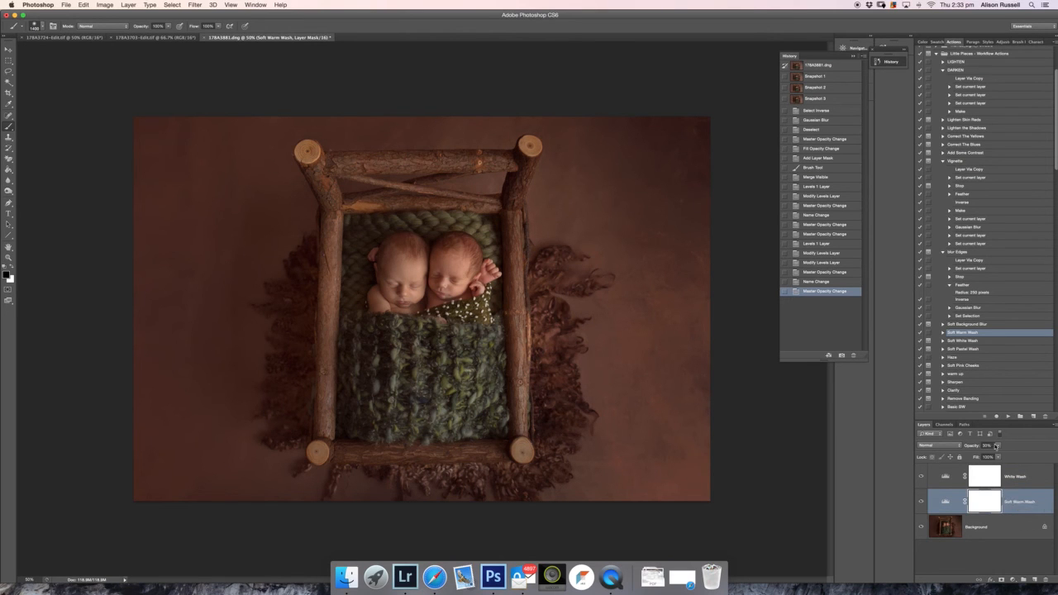
{"action": "left_click", "coordinate": [999, 446]}
{"action": "left_click_drag", "start_coordinate": [996, 456], "coordinate": [994, 456]}
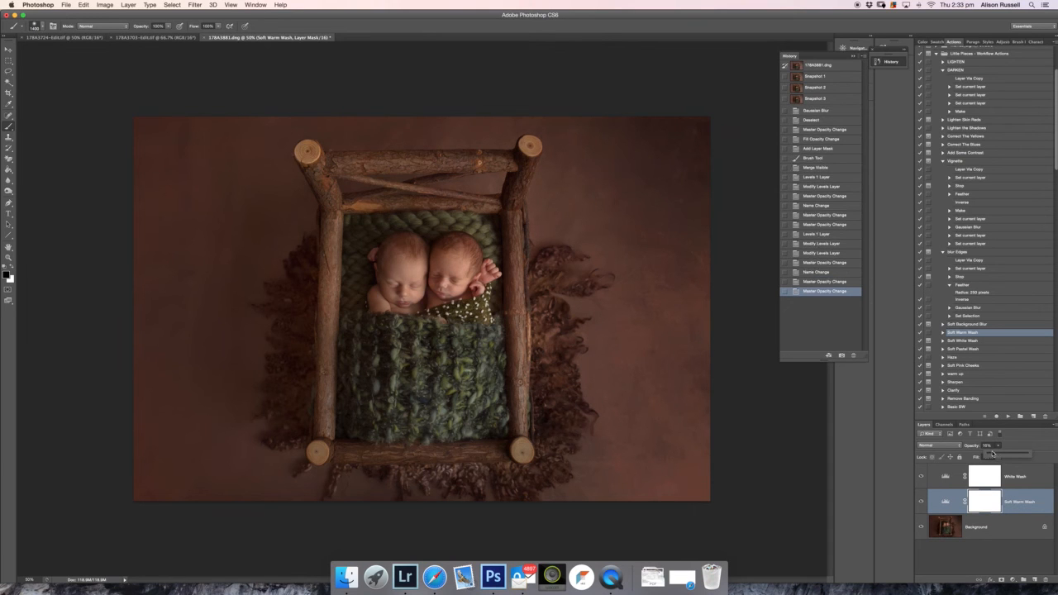
{"action": "key", "text": "super+shift+e"}
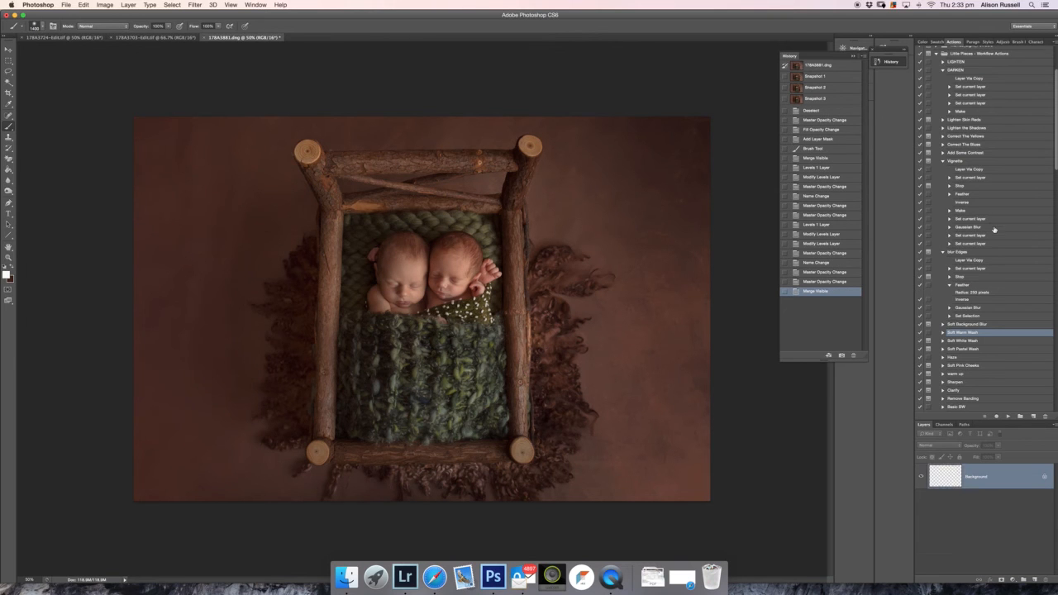
- Run the DARKEN action and partly mask the darkening off the babies and blanket with a black brush at reduced opacity
{"action": "scroll", "coordinate": [994, 229], "scroll_direction": "up", "scroll_amount": 3}
{"action": "left_click", "coordinate": [955, 152]}
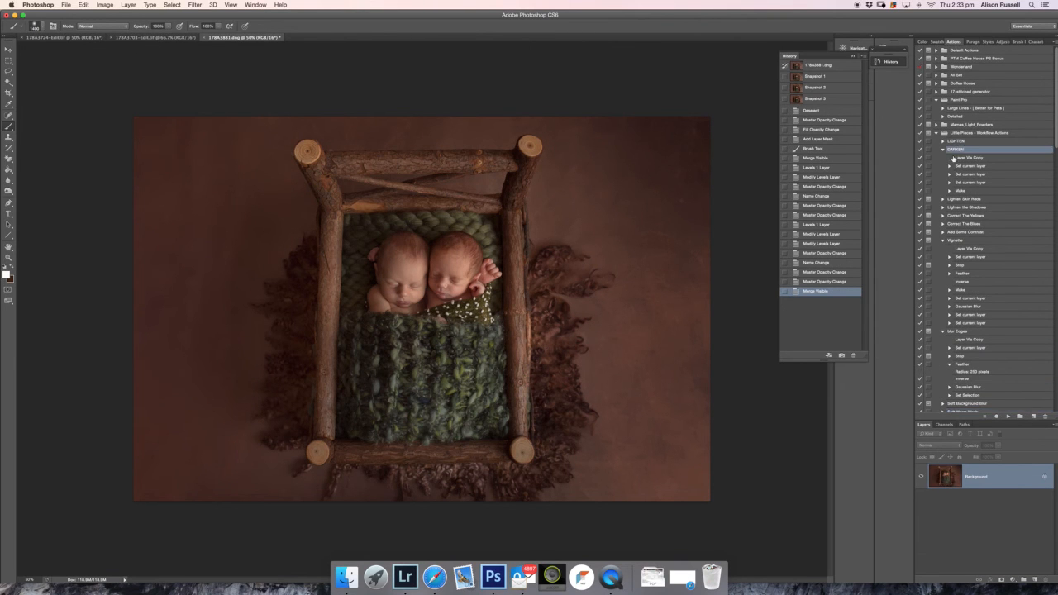
{"action": "left_click", "coordinate": [1008, 416]}
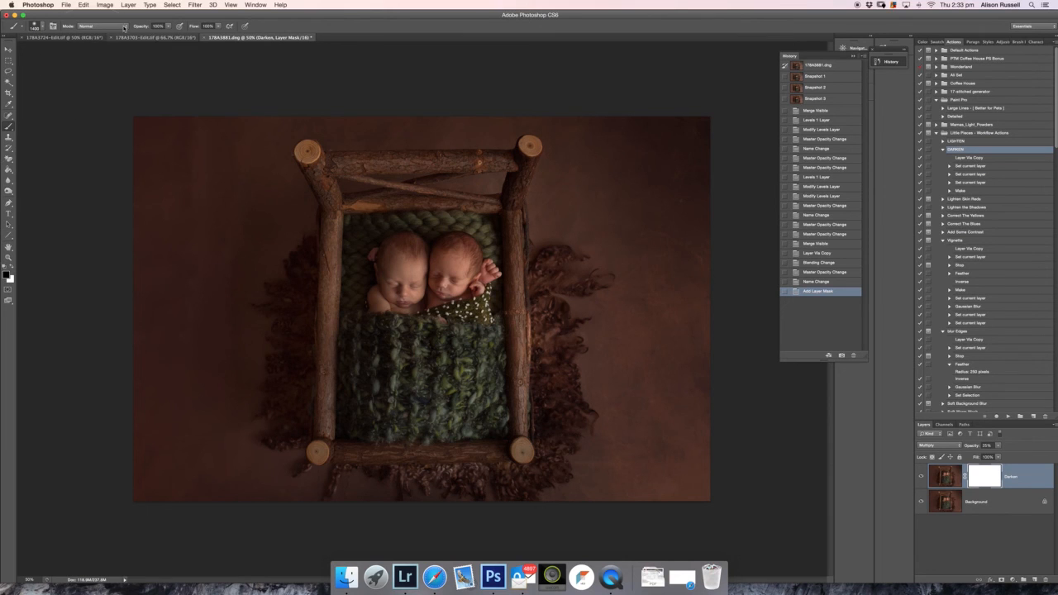
{"action": "left_click_drag", "start_coordinate": [166, 25], "coordinate": [144, 36]}
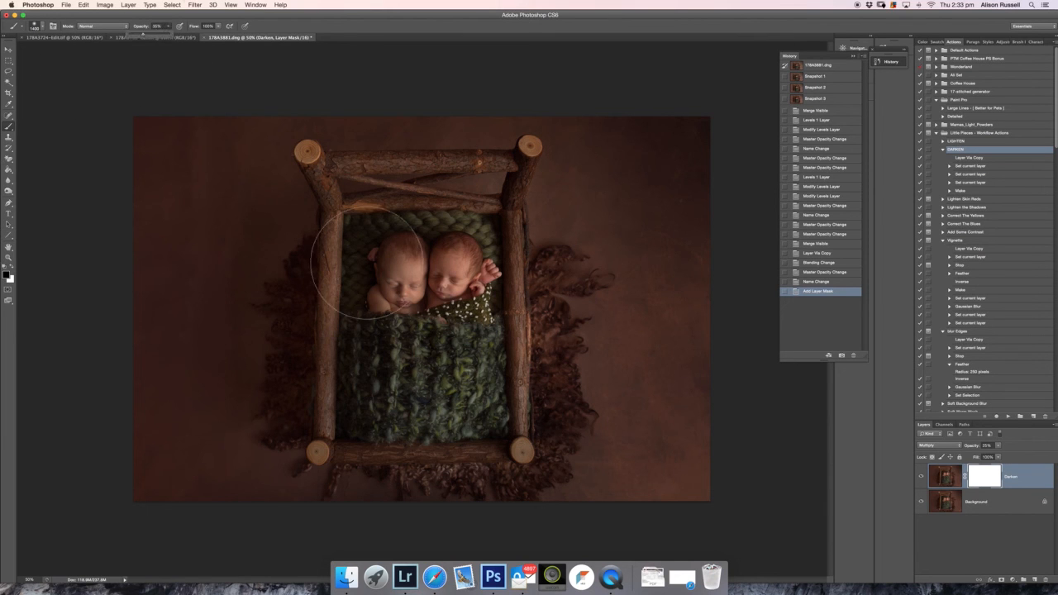
{"action": "mouse_move", "coordinate": [418, 278]}
{"action": "left_mouse_down"}
{"action": "mouse_move", "coordinate": [450, 282]}
{"action": "mouse_move", "coordinate": [443, 321]}
{"action": "mouse_move", "coordinate": [384, 352]}
{"action": "mouse_move", "coordinate": [422, 378]}
{"action": "mouse_move", "coordinate": [384, 390]}
{"action": "mouse_move", "coordinate": [457, 379]}
{"action": "left_mouse_up"}
{"action": "mouse_move", "coordinate": [427, 238]}
{"action": "left_mouse_down"}
{"action": "mouse_move", "coordinate": [390, 233]}
{"action": "mouse_move", "coordinate": [459, 267]}
{"action": "mouse_move", "coordinate": [459, 279]}
{"action": "mouse_move", "coordinate": [438, 282]}
{"action": "mouse_move", "coordinate": [371, 337]}
{"action": "mouse_move", "coordinate": [389, 363]}
{"action": "mouse_move", "coordinate": [467, 391]}
{"action": "mouse_move", "coordinate": [464, 339]}
{"action": "left_mouse_up"}
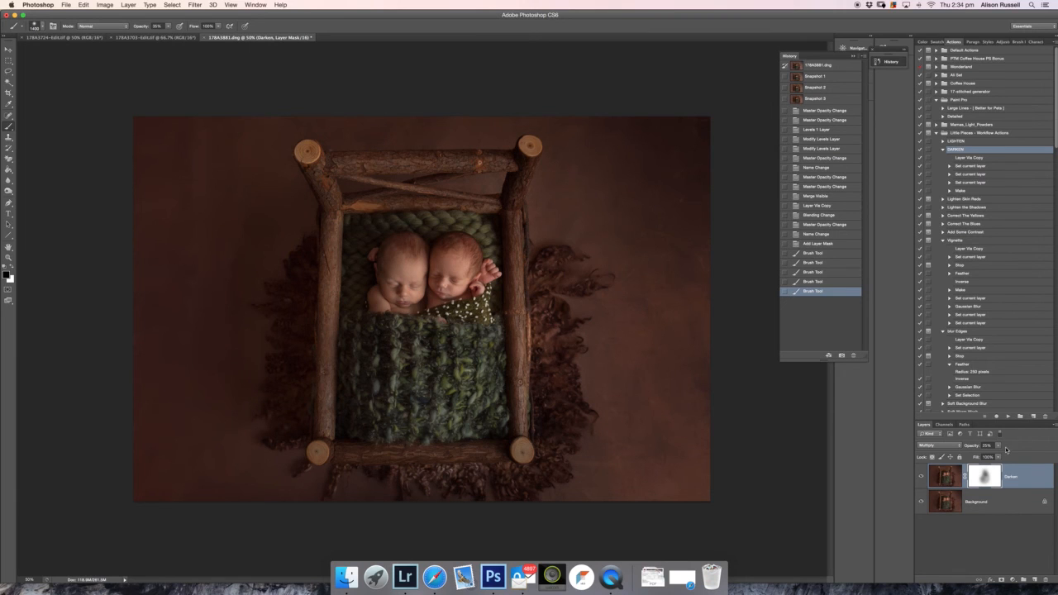
- Raise the Darken layer's opacity slightly and merge the visible layers
{"action": "left_click_drag", "start_coordinate": [999, 446], "coordinate": [1004, 454]}
{"action": "left_click_drag", "start_coordinate": [1003, 454], "coordinate": [1003, 454]}
{"action": "key", "text": "super+shift+e"}
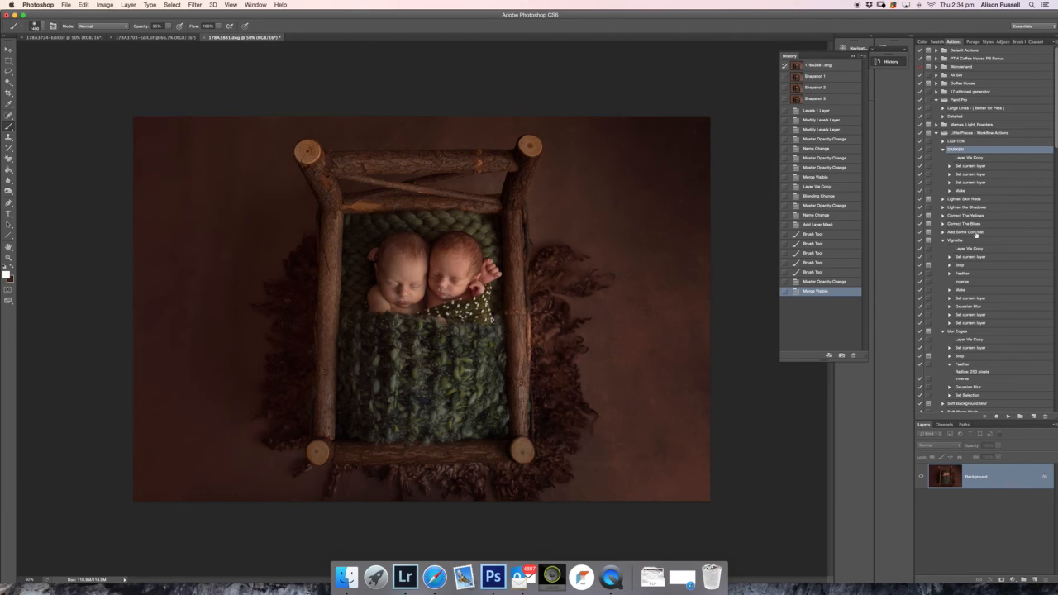
- Run the Sharpen action from the Little Pieces workflow set and dismiss its instruction message
{"action": "scroll", "coordinate": [961, 248], "scroll_direction": "down", "scroll_amount": 5}
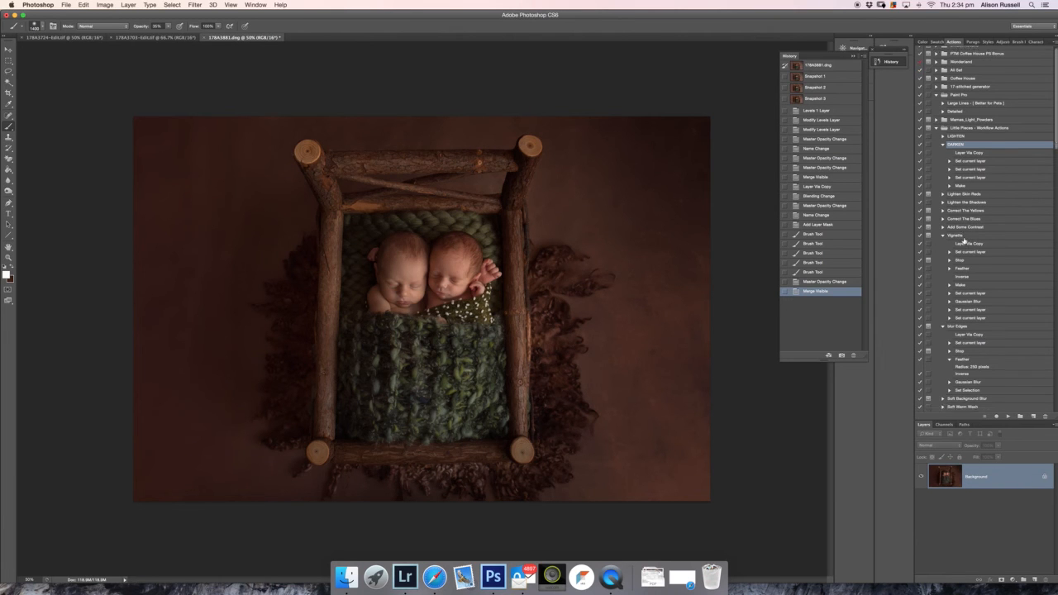
{"action": "scroll", "coordinate": [961, 272], "scroll_direction": "down", "scroll_amount": 8}
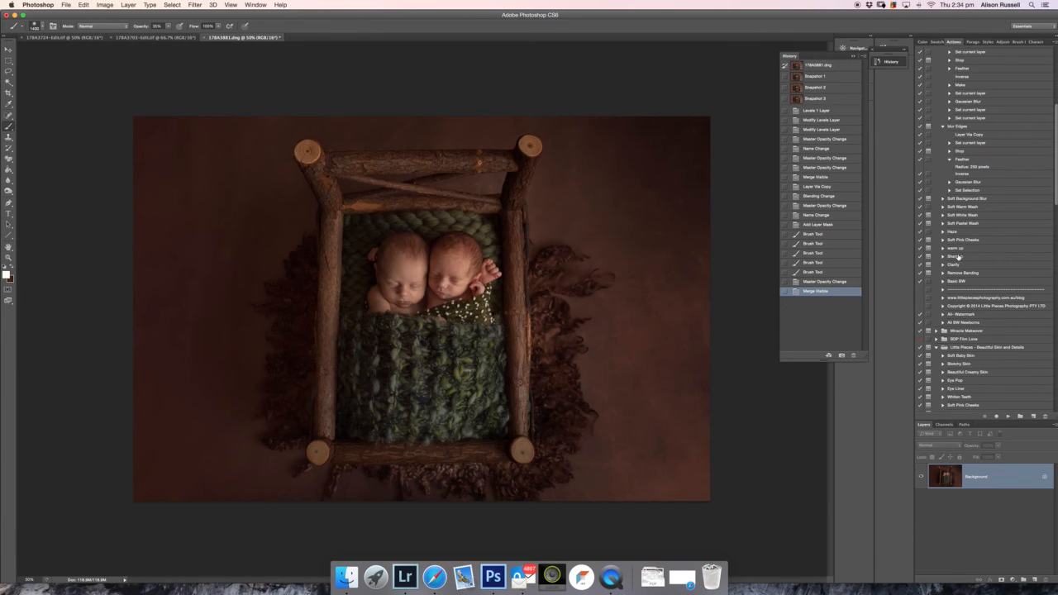
{"action": "left_click", "coordinate": [957, 257]}
{"action": "left_click", "coordinate": [1008, 416]}
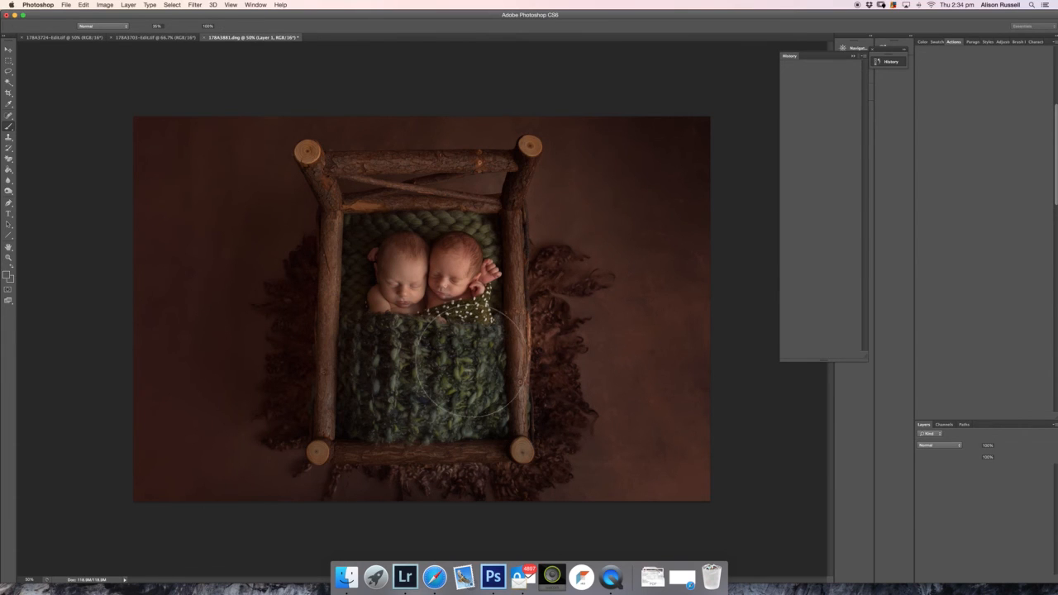
{"action": "left_click", "coordinate": [588, 183]}
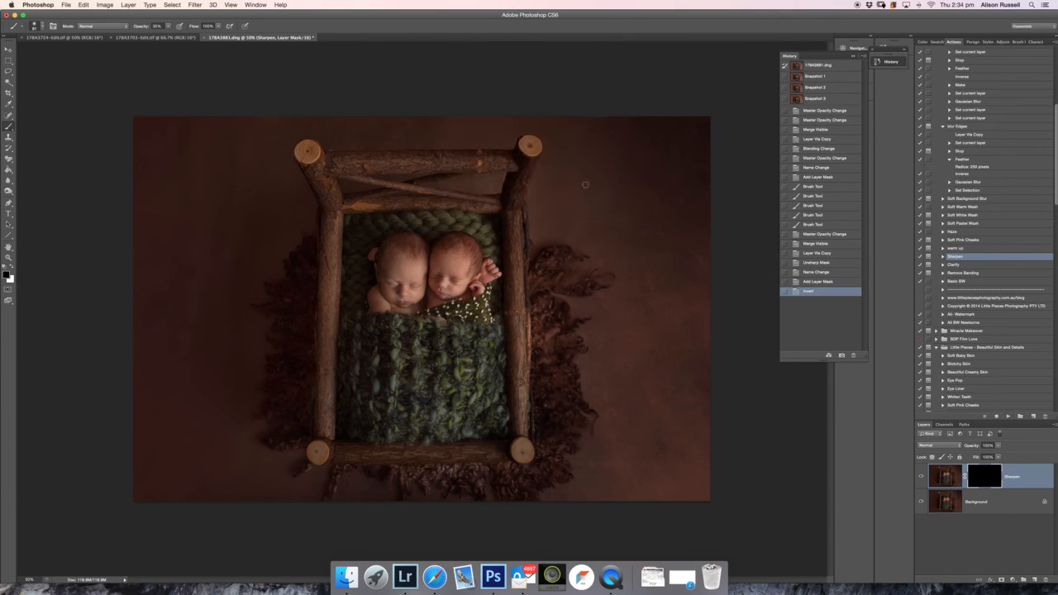
- Paint the sharpening onto both babies' facial features with a small white brush at 100% opacity on the Sharpen layer mask
{"action": "key", "text": "super+plus"}
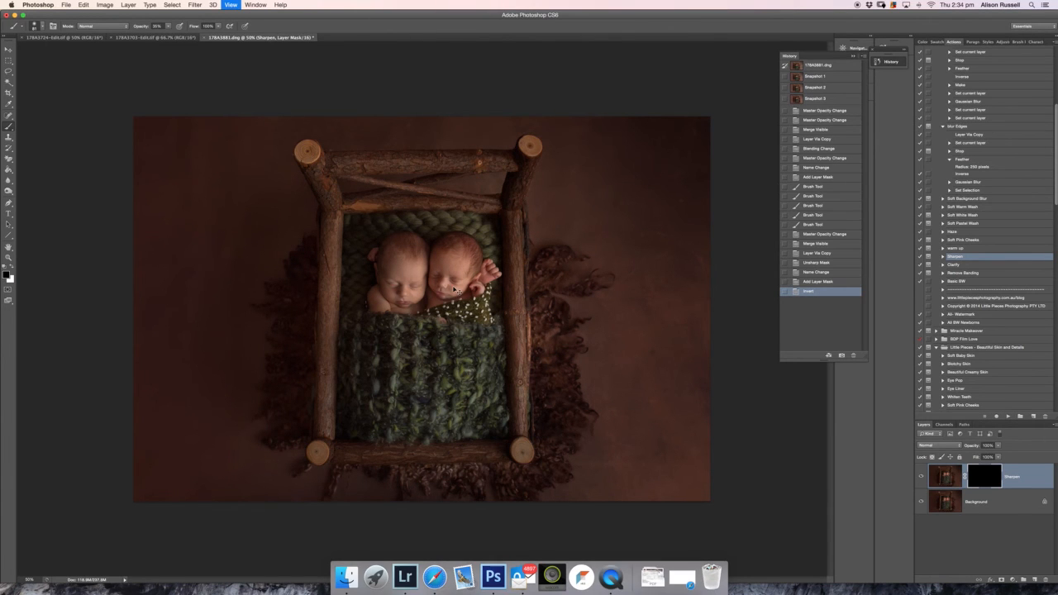
{"action": "key", "text": "super+plus"}
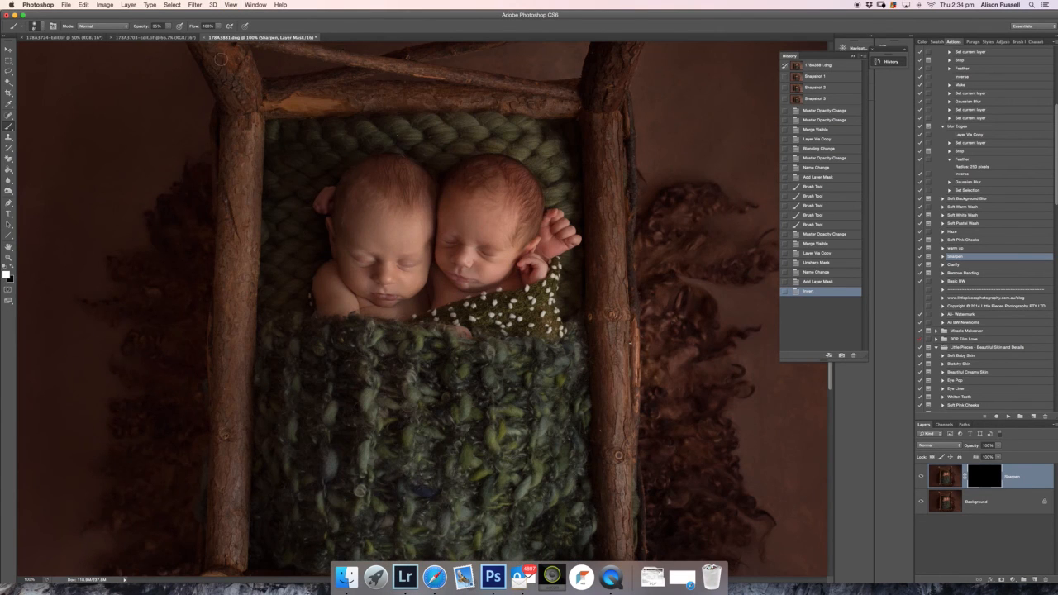
{"action": "left_click", "coordinate": [169, 27]}
{"action": "left_click", "coordinate": [195, 37]}
{"action": "left_click", "coordinate": [168, 29]}
{"action": "left_click_drag", "start_coordinate": [169, 29], "coordinate": [196, 35]}
{"action": "mouse_move", "coordinate": [477, 251]}
{"action": "left_mouse_down"}
{"action": "mouse_move", "coordinate": [488, 252]}
{"action": "mouse_move", "coordinate": [448, 243]}
{"action": "mouse_move", "coordinate": [399, 266]}
{"action": "left_mouse_up"}
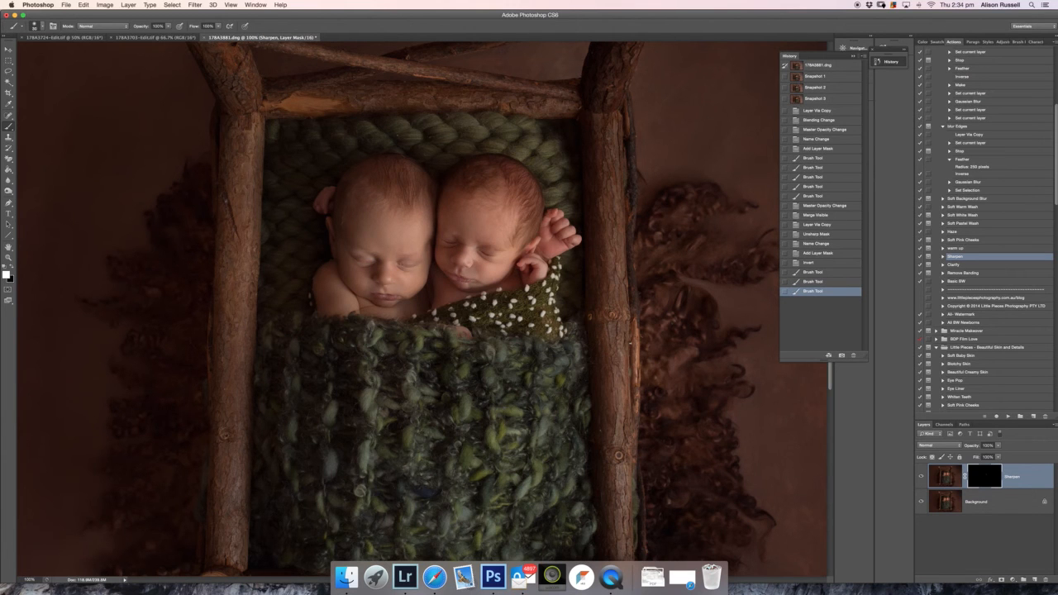
{"action": "left_click_drag", "start_coordinate": [374, 269], "coordinate": [388, 296]}
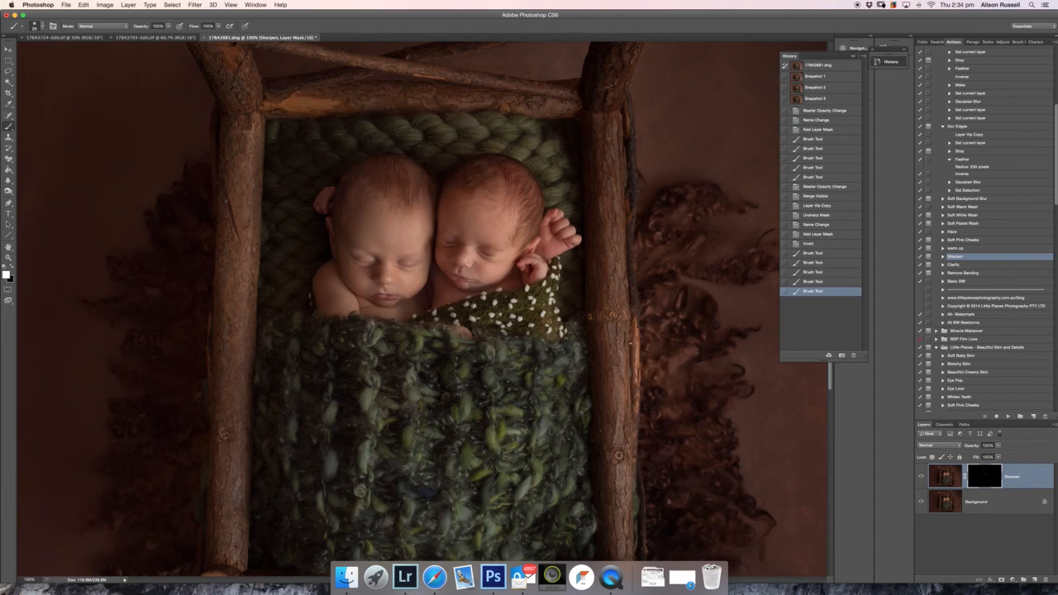
{"action": "left_click_drag", "start_coordinate": [400, 295], "coordinate": [390, 296]}
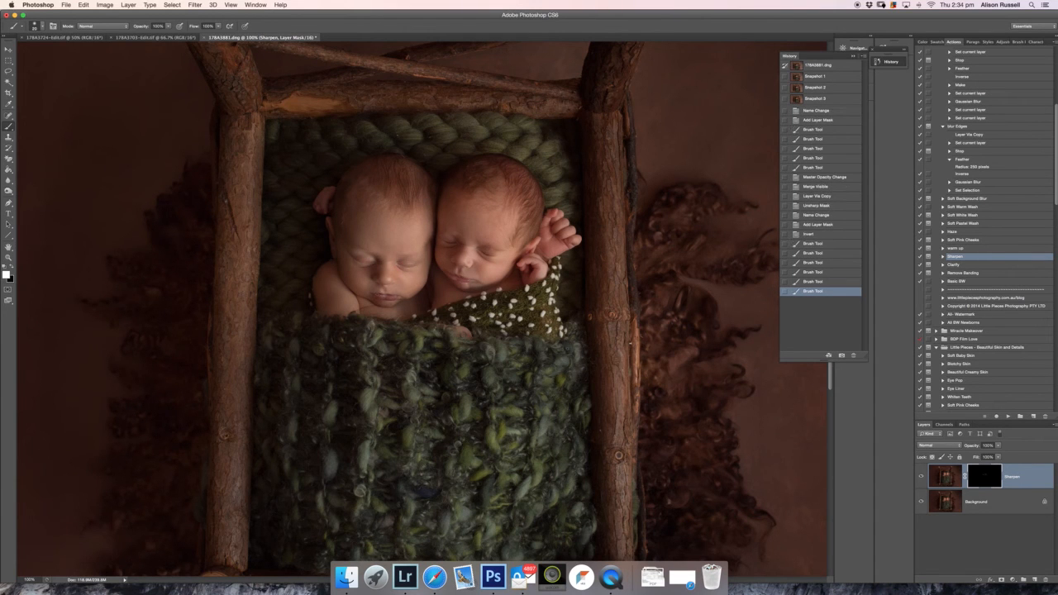
- Lower the Sharpen layer's opacity and merge the visible layers
{"action": "left_click_drag", "start_coordinate": [998, 446], "coordinate": [990, 455]}
{"action": "key", "text": "shift+super+e"}
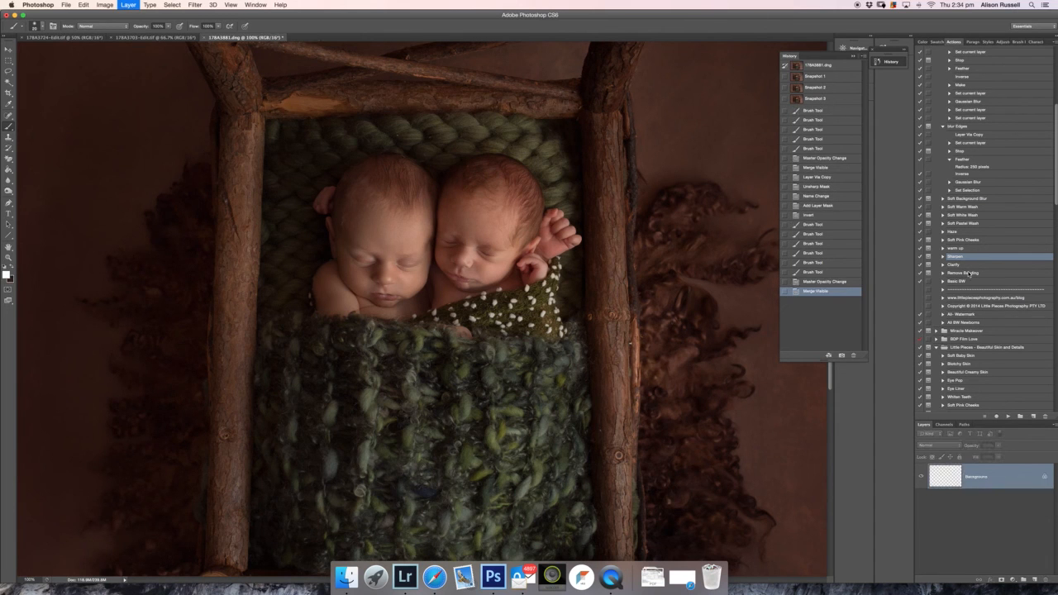
- Run the Clarity action and paint its effect onto both babies' eyes and lips with a small white brush
{"action": "left_click", "coordinate": [958, 265]}
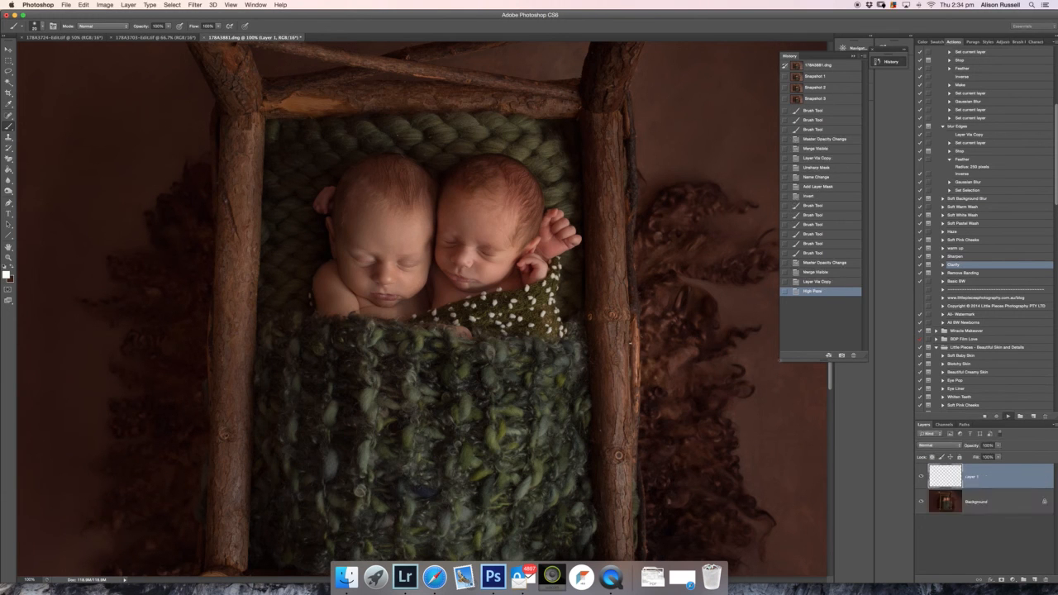
{"action": "key", "text": "Return"}
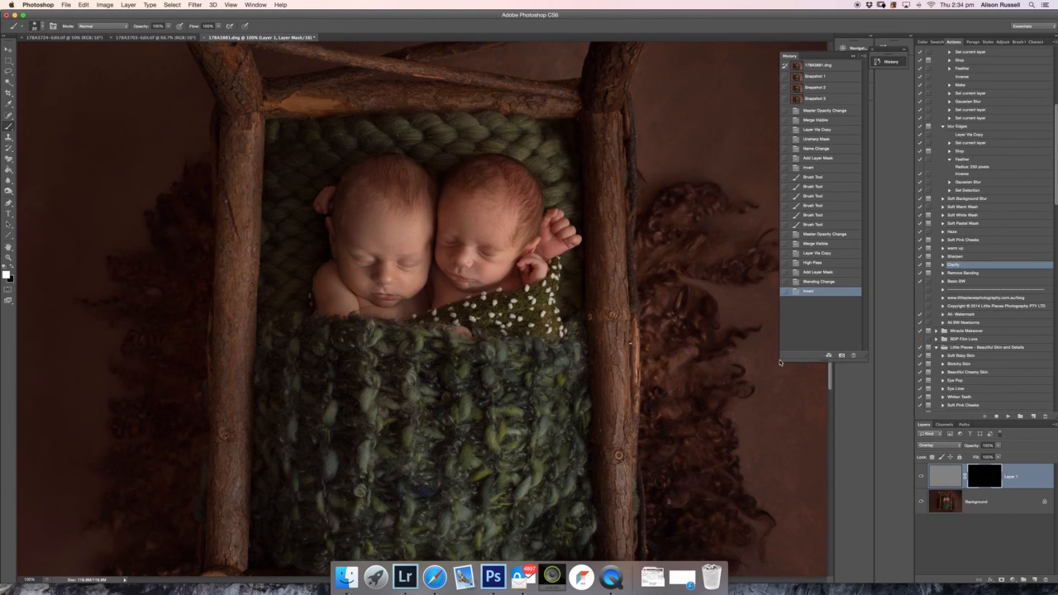
{"action": "key", "text": "super+plus"}
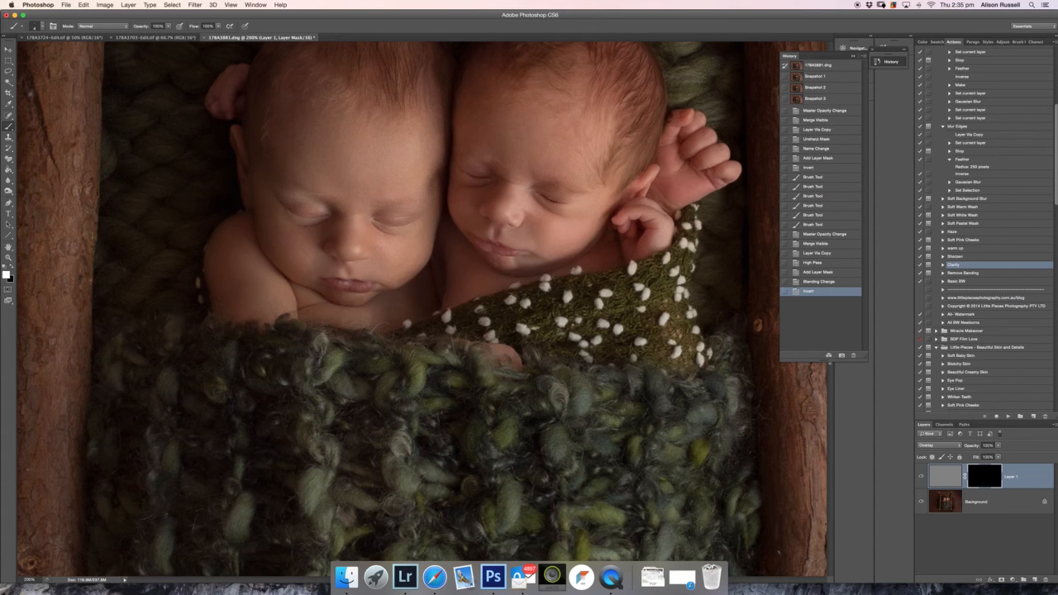
{"action": "left_click_drag", "start_coordinate": [478, 241], "coordinate": [514, 251]}
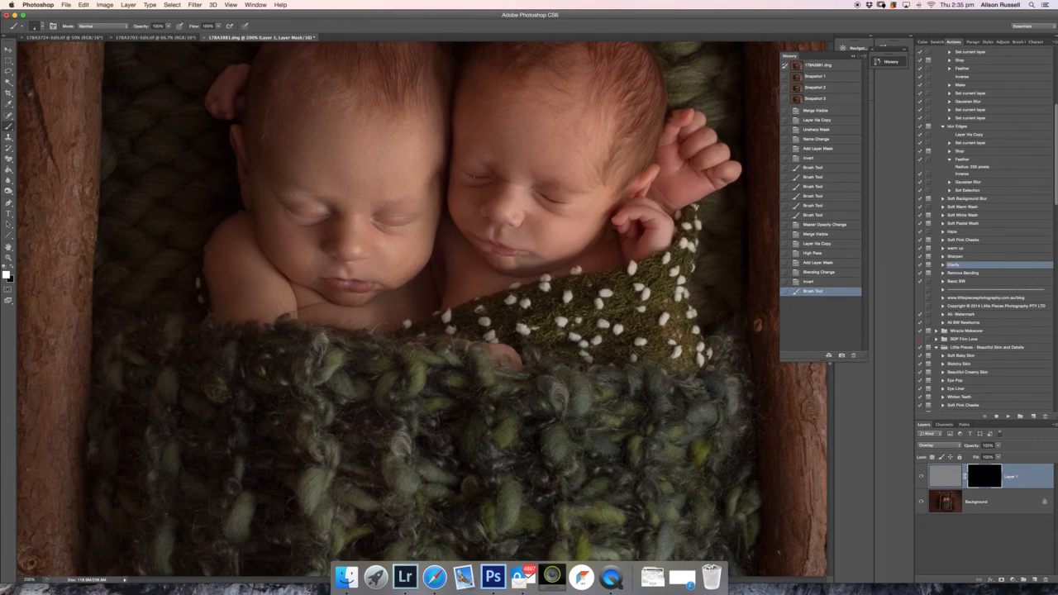
{"action": "left_click_drag", "start_coordinate": [464, 171], "coordinate": [461, 175]}
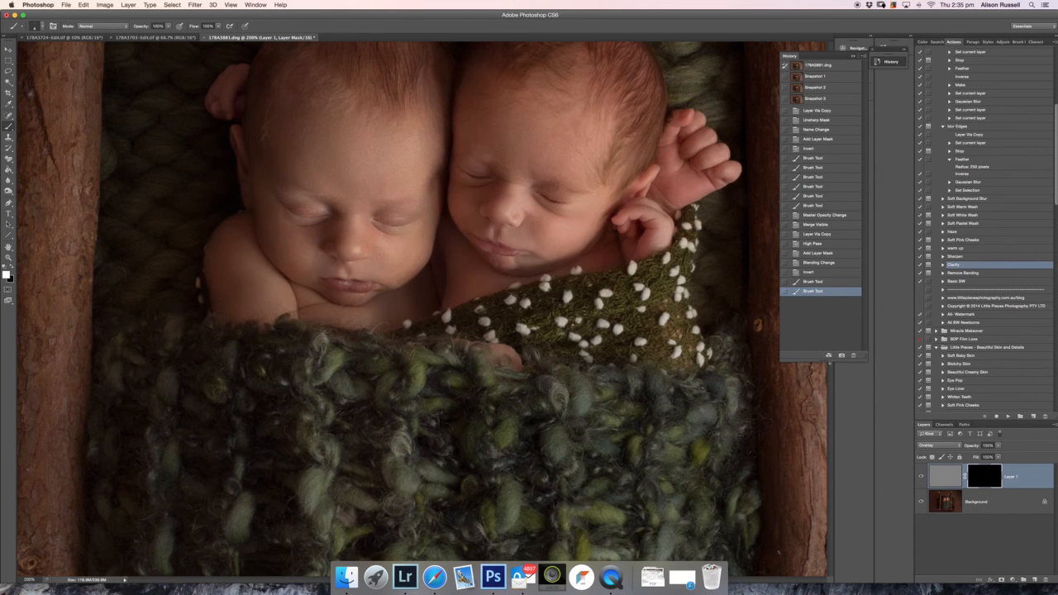
{"action": "left_click_drag", "start_coordinate": [537, 195], "coordinate": [565, 201]}
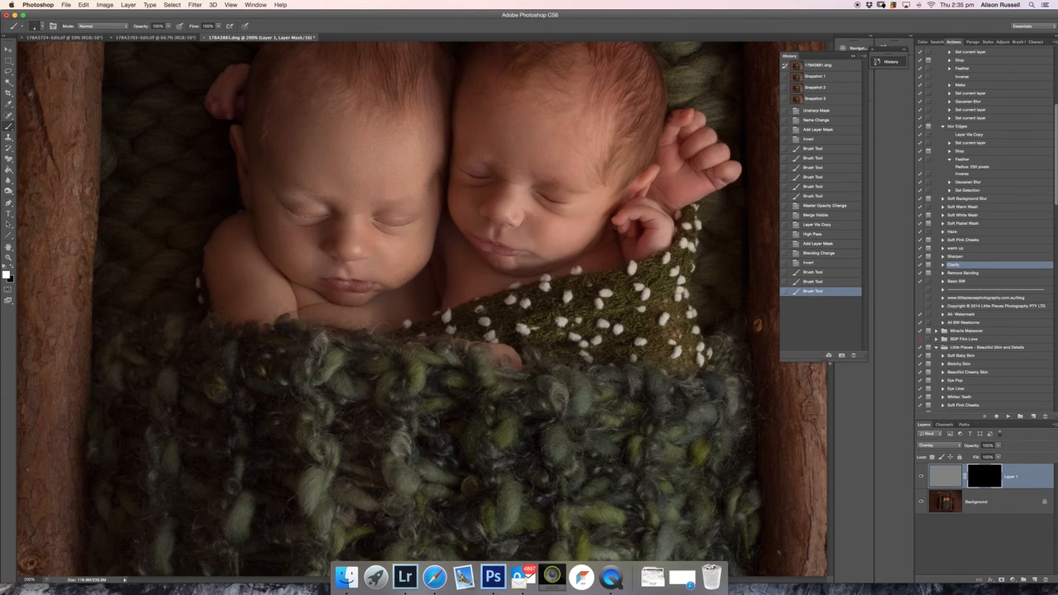
{"action": "left_click_drag", "start_coordinate": [478, 241], "coordinate": [514, 251]}
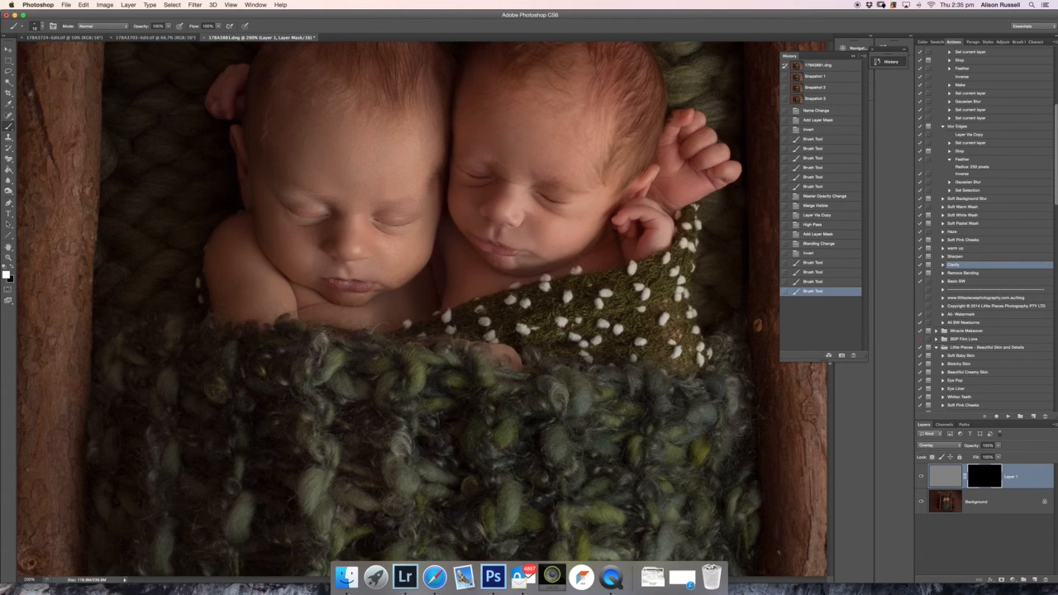
{"action": "left_click_drag", "start_coordinate": [329, 283], "coordinate": [368, 287]}
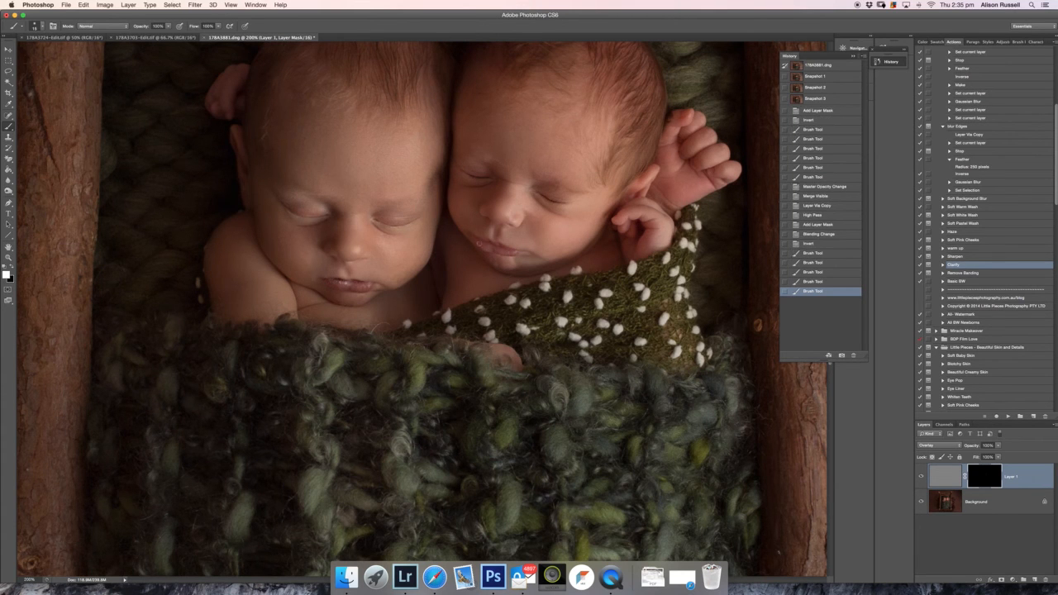
{"action": "left_click_drag", "start_coordinate": [474, 243], "coordinate": [471, 245]}
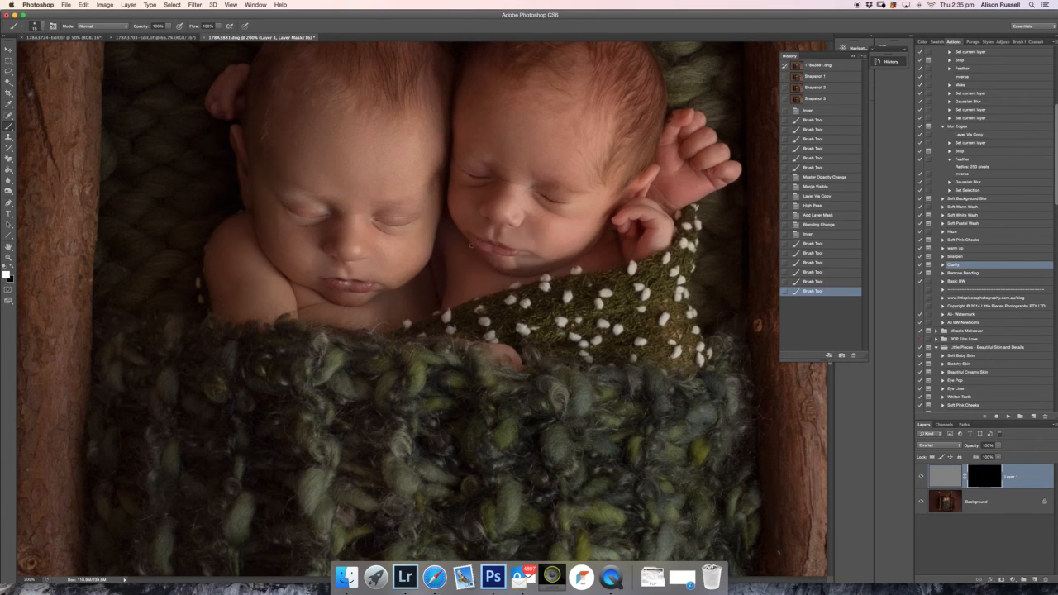
- Lower the clarity layer's opacity, compare the photo with and without it, and merge the visible layers
{"action": "left_click", "coordinate": [999, 446]}
{"action": "left_click_drag", "start_coordinate": [998, 454], "coordinate": [992, 454]}
{"action": "left_click", "coordinate": [922, 477]}
{"action": "left_click", "coordinate": [922, 477]}
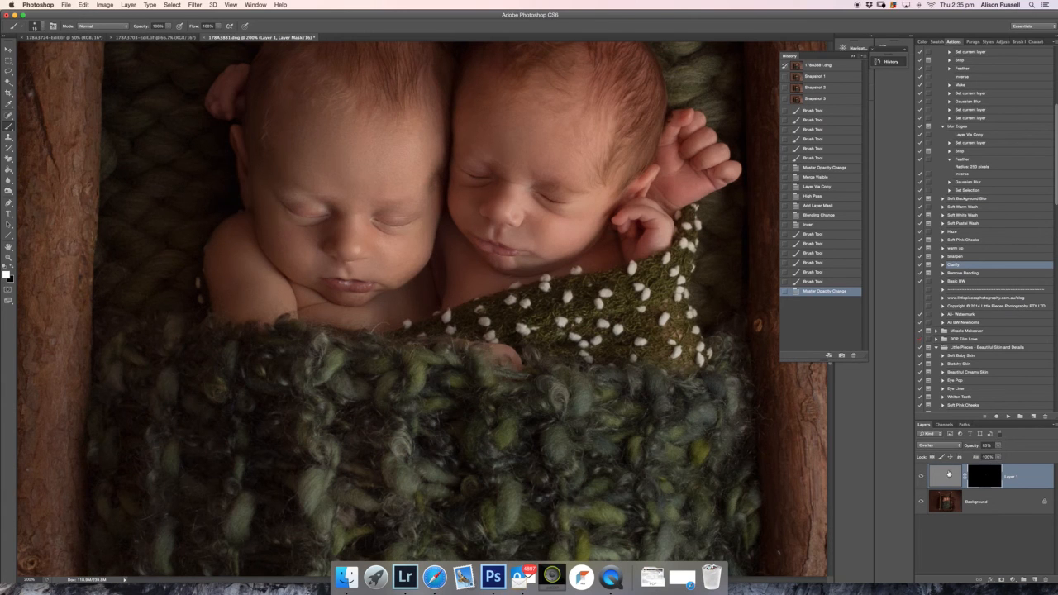
{"action": "key", "text": "super+shift+e"}
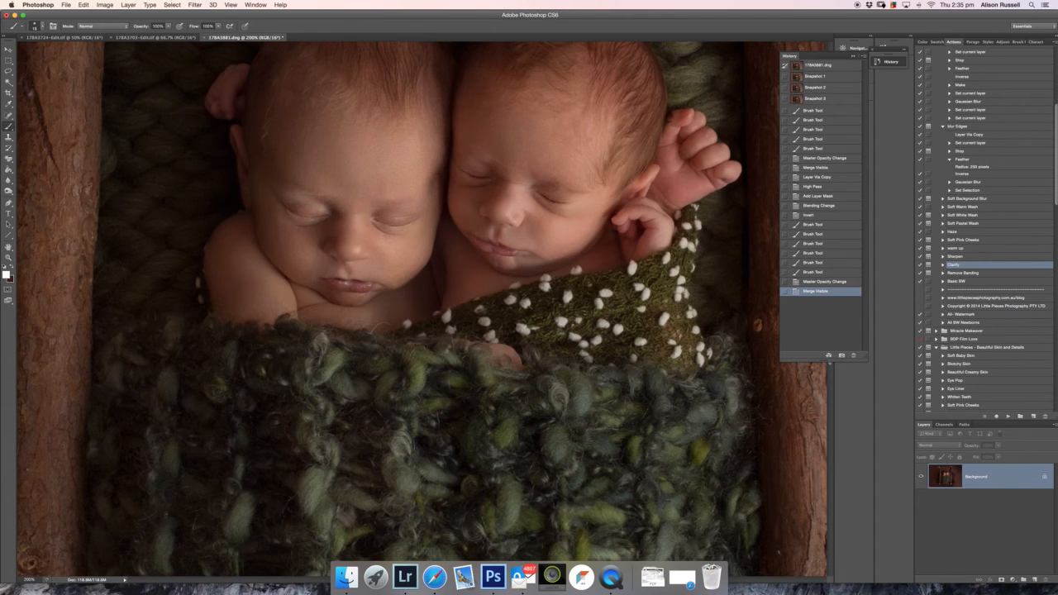
- Run the Correct The Blues action and paint its warming onto the cool skin tones around the babies' eyes and mouths with a soft white brush
{"action": "scroll", "coordinate": [971, 146], "scroll_direction": "up", "scroll_amount": 5}
{"action": "left_click", "coordinate": [967, 100]}
{"action": "left_click", "coordinate": [1004, 416]}
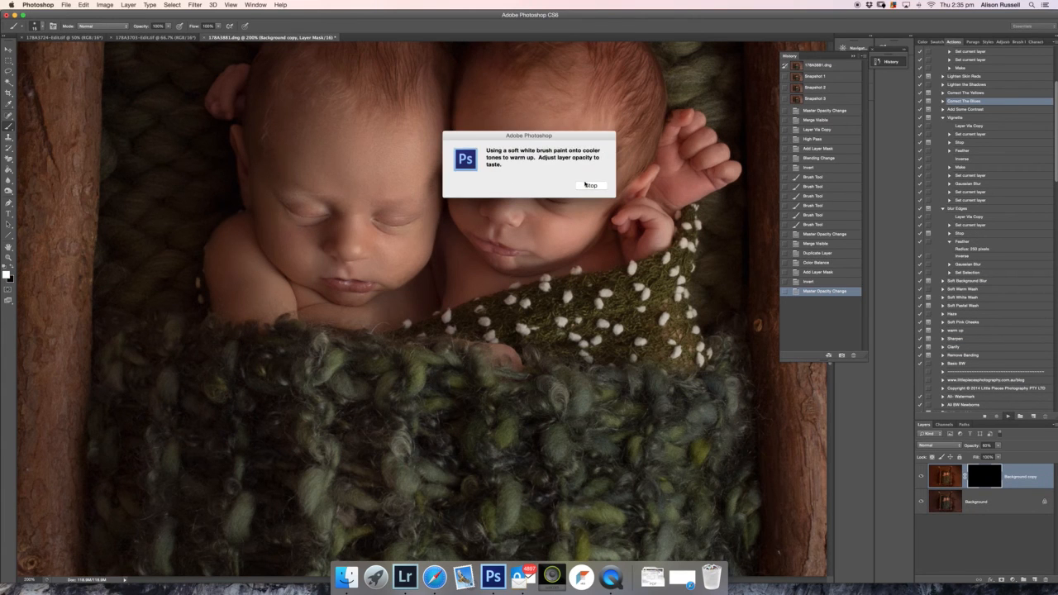
{"action": "left_click", "coordinate": [589, 185]}
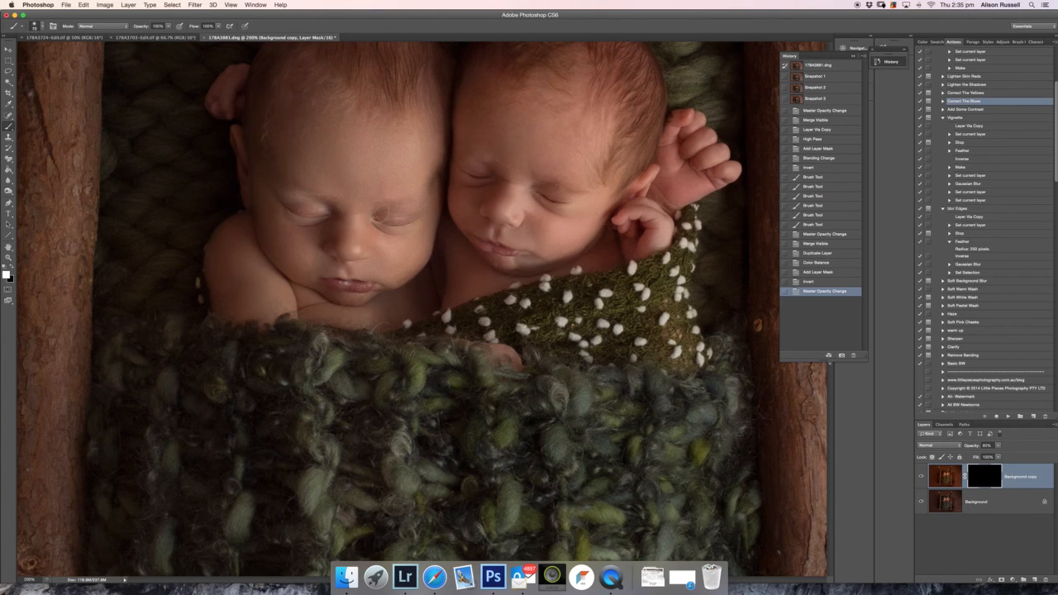
{"action": "left_click_drag", "start_coordinate": [311, 210], "coordinate": [332, 212]}
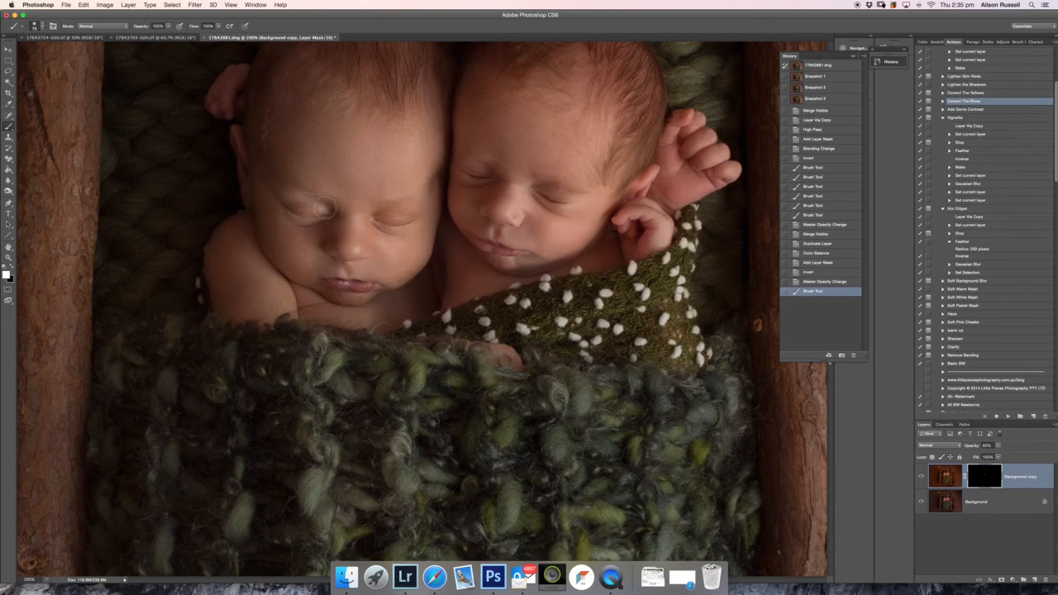
{"action": "left_click", "coordinate": [294, 202]}
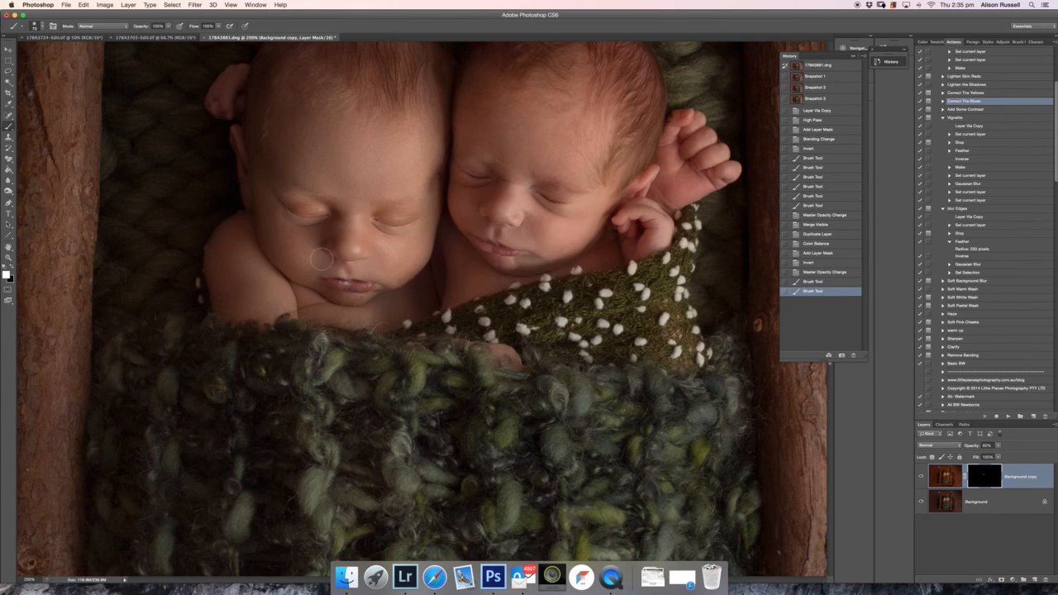
{"action": "left_click_drag", "start_coordinate": [332, 284], "coordinate": [365, 287]}
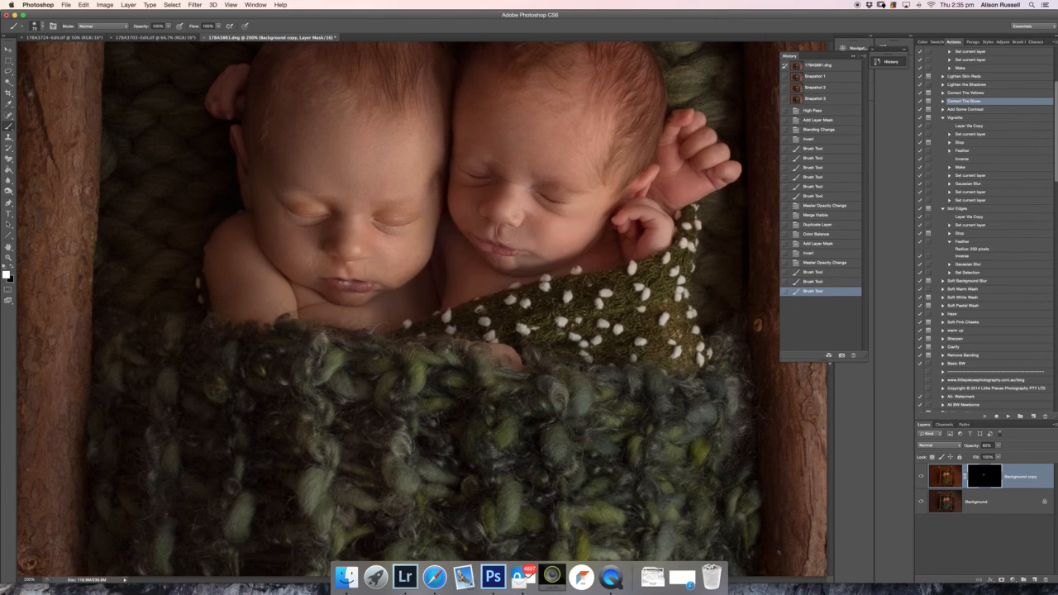
{"action": "left_click_drag", "start_coordinate": [529, 263], "coordinate": [547, 264]}
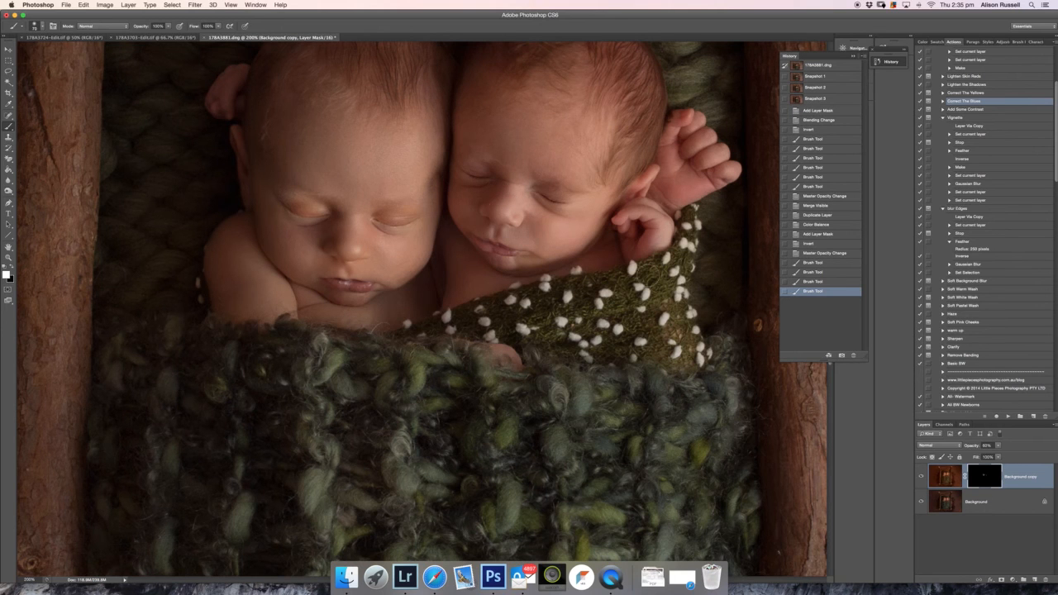
{"action": "left_click", "coordinate": [519, 233]}
- Lower both the opacity and the fill of the blue-correction layer
{"action": "left_click", "coordinate": [998, 447]}
{"action": "left_click_drag", "start_coordinate": [988, 454], "coordinate": [985, 454]}
{"action": "left_click", "coordinate": [1013, 449]}
{"action": "left_click", "coordinate": [999, 457]}
{"action": "left_click", "coordinate": [982, 468]}
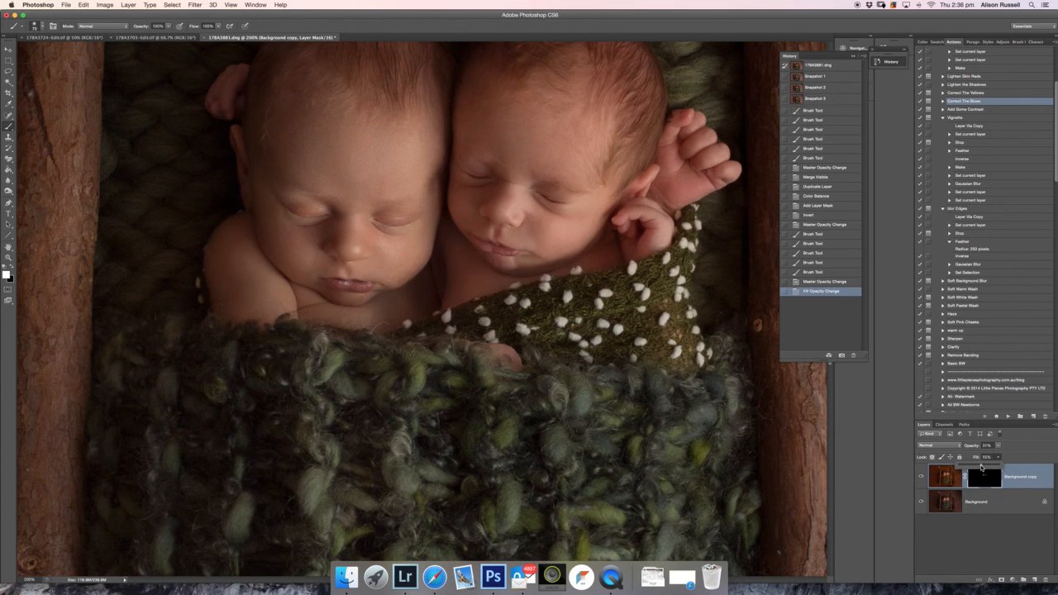
{"action": "left_click_drag", "start_coordinate": [982, 466], "coordinate": [981, 467]}
- Compare the photo with and without the blue correction, raise the layer's fill, and merge the visible layers
{"action": "left_click", "coordinate": [922, 477]}
{"action": "left_click", "coordinate": [922, 477]}
{"action": "left_click", "coordinate": [922, 477]}
{"action": "left_click", "coordinate": [998, 457]}
{"action": "left_click_drag", "start_coordinate": [999, 465], "coordinate": [1004, 467]}
{"action": "key", "text": "super+shift+e"}
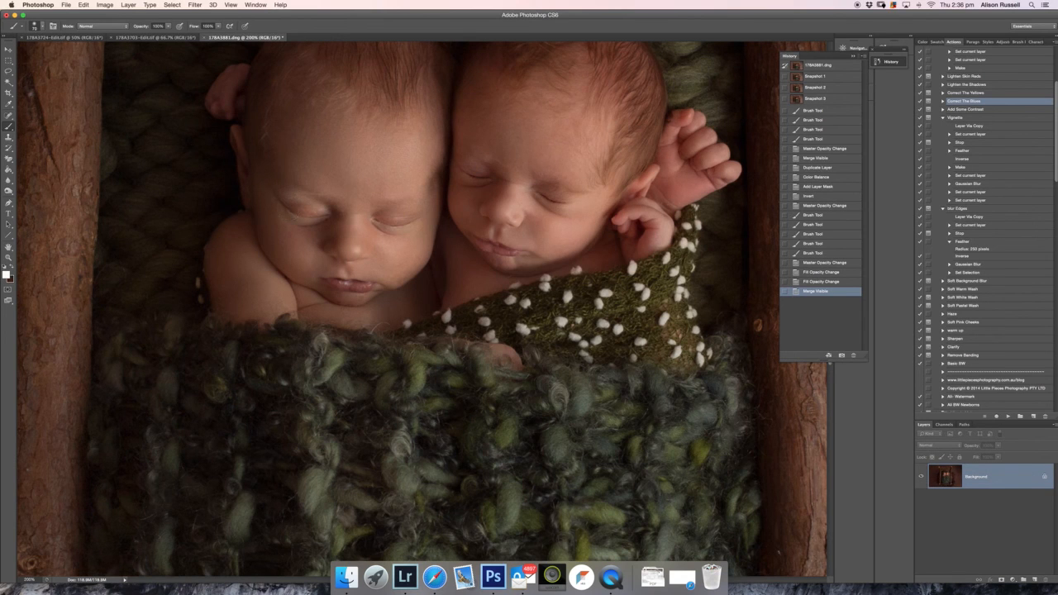
- Add a new layer, sample the skin tone #846552 and paint it at reduced brush opacity over the left baby's eyelids
{"action": "left_click", "coordinate": [1035, 580]}
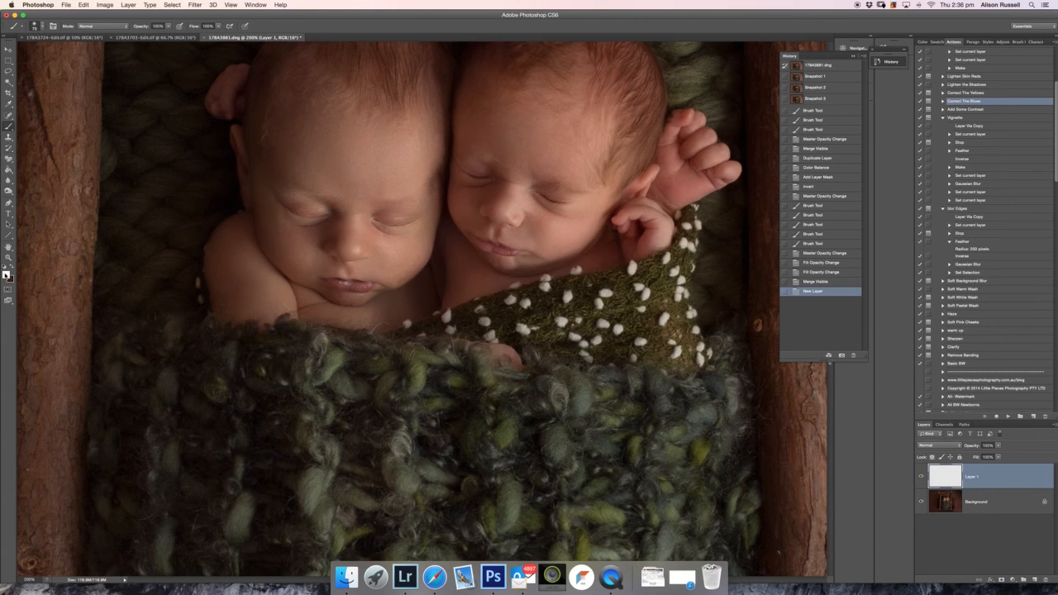
{"action": "left_click", "coordinate": [6, 275]}
{"action": "left_click", "coordinate": [315, 203]}
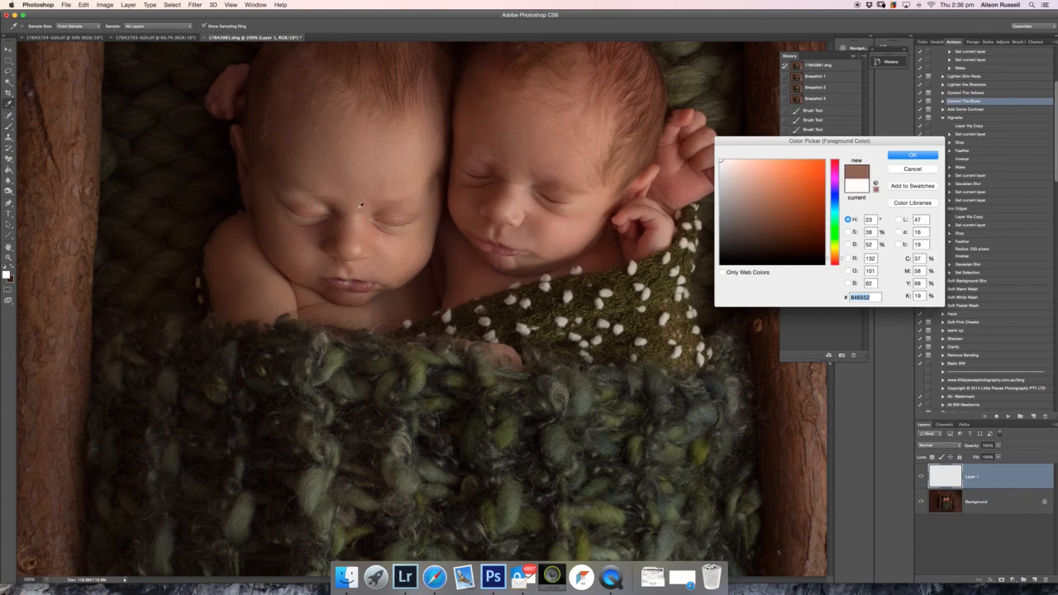
{"action": "left_click", "coordinate": [902, 157]}
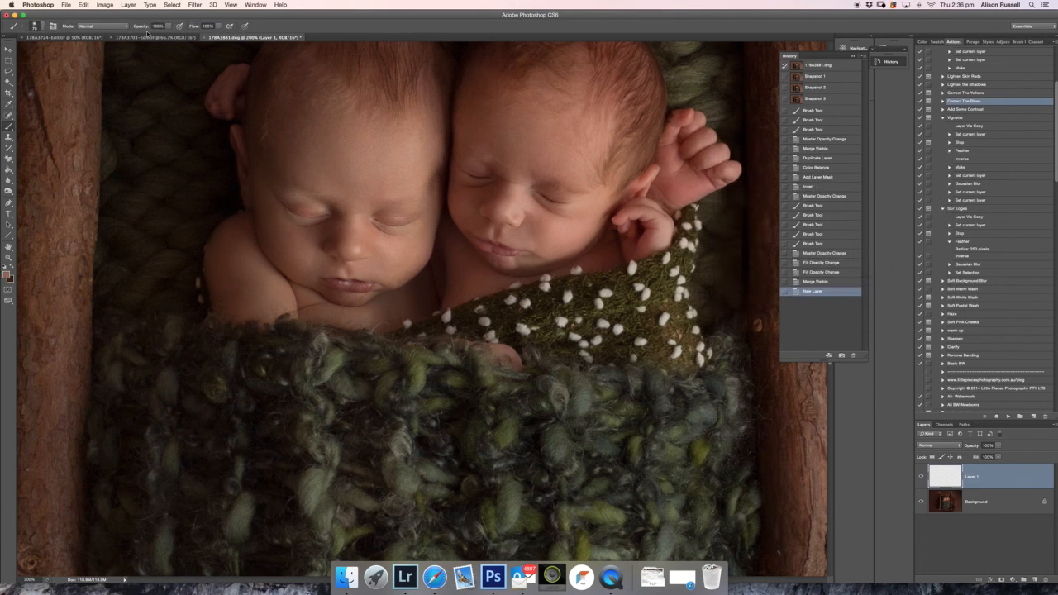
{"action": "left_click_drag", "start_coordinate": [168, 27], "coordinate": [142, 36]}
{"action": "left_click", "coordinate": [311, 207]}
{"action": "left_click_drag", "start_coordinate": [300, 211], "coordinate": [292, 205]}
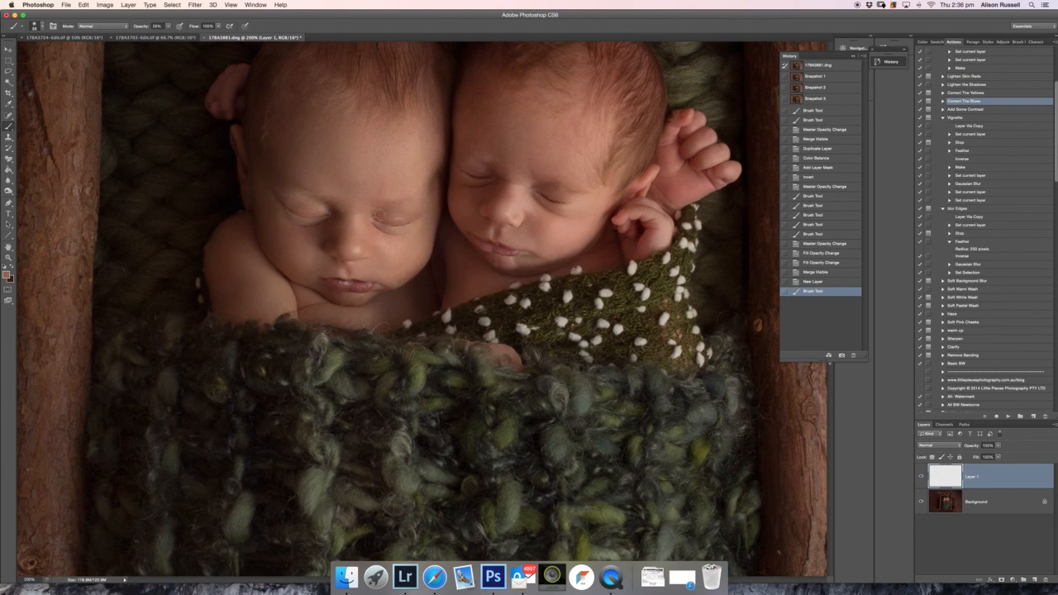
{"action": "left_click_drag", "start_coordinate": [403, 220], "coordinate": [416, 215]}
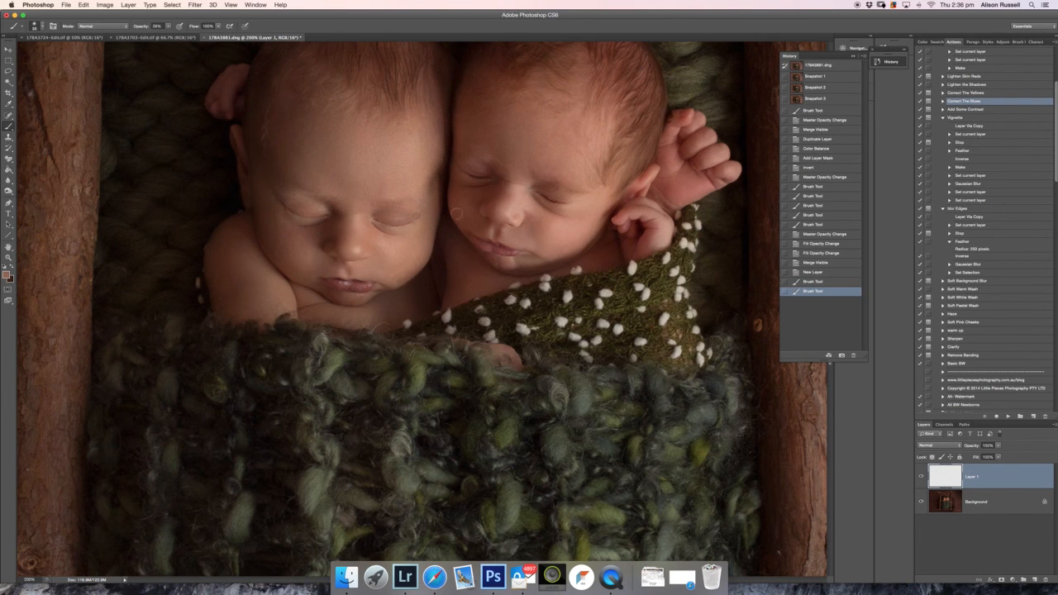
- Sample the lighter skin tone #937561 and paint it softly over the left baby's forehead and the right baby's eyes
{"action": "left_click", "coordinate": [8, 276]}
{"action": "left_click", "coordinate": [340, 202]}
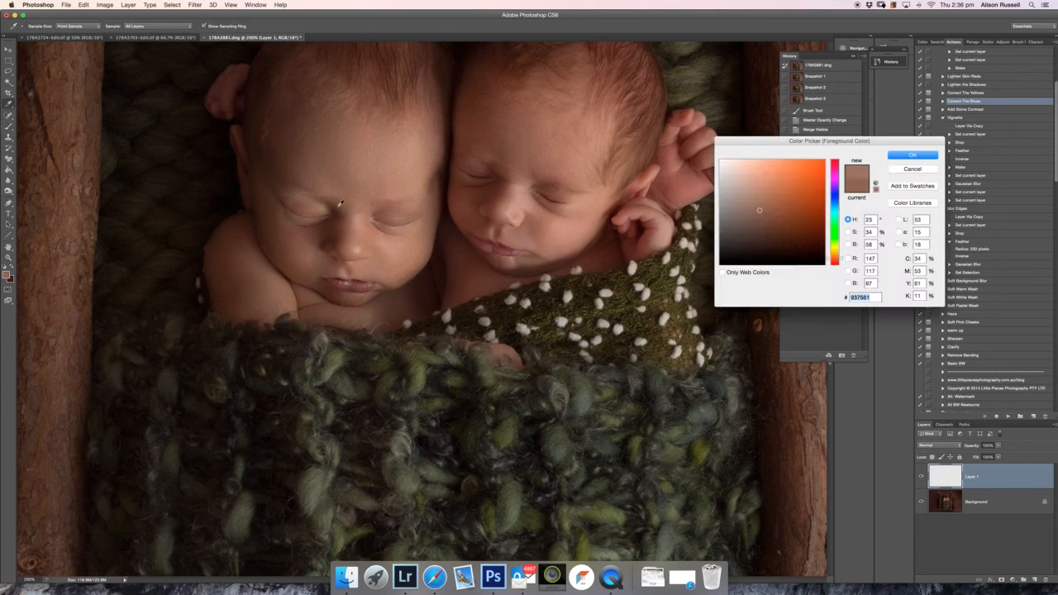
{"action": "left_click", "coordinate": [891, 158]}
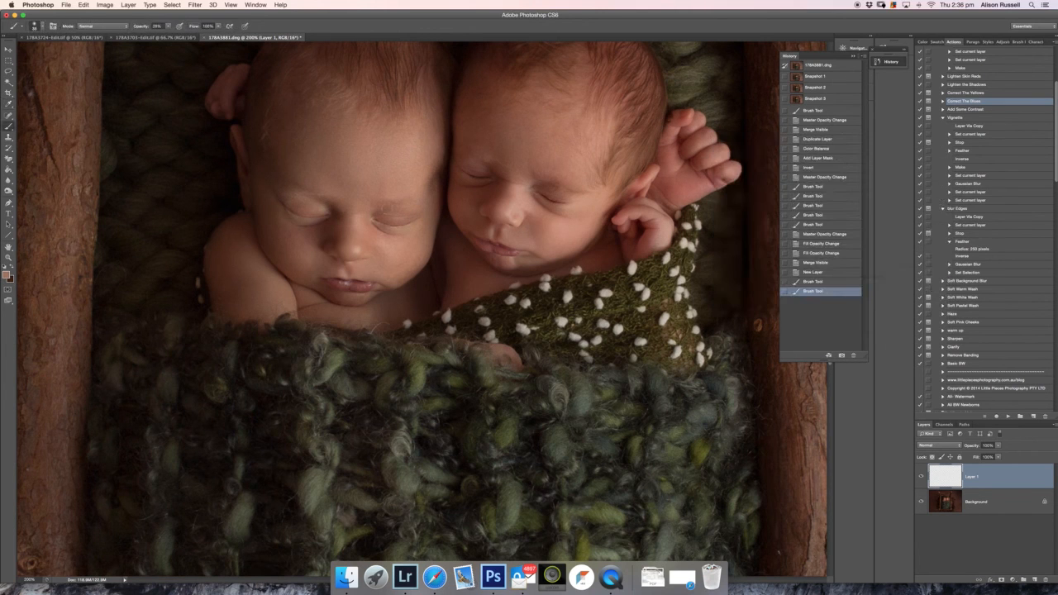
{"action": "left_click_drag", "start_coordinate": [275, 158], "coordinate": [267, 124]}
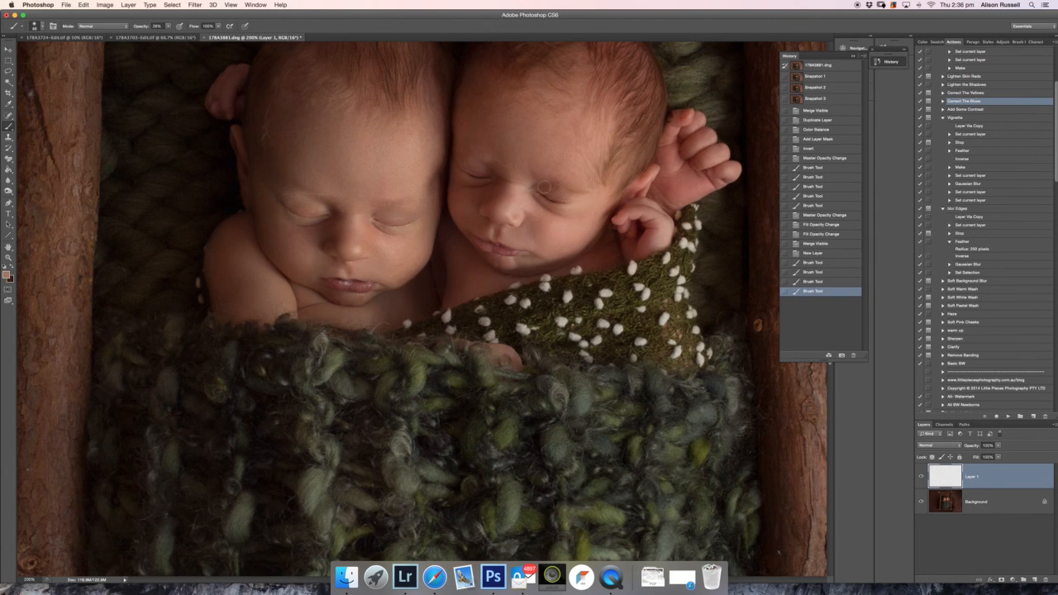
{"action": "left_click_drag", "start_coordinate": [542, 190], "coordinate": [556, 195]}
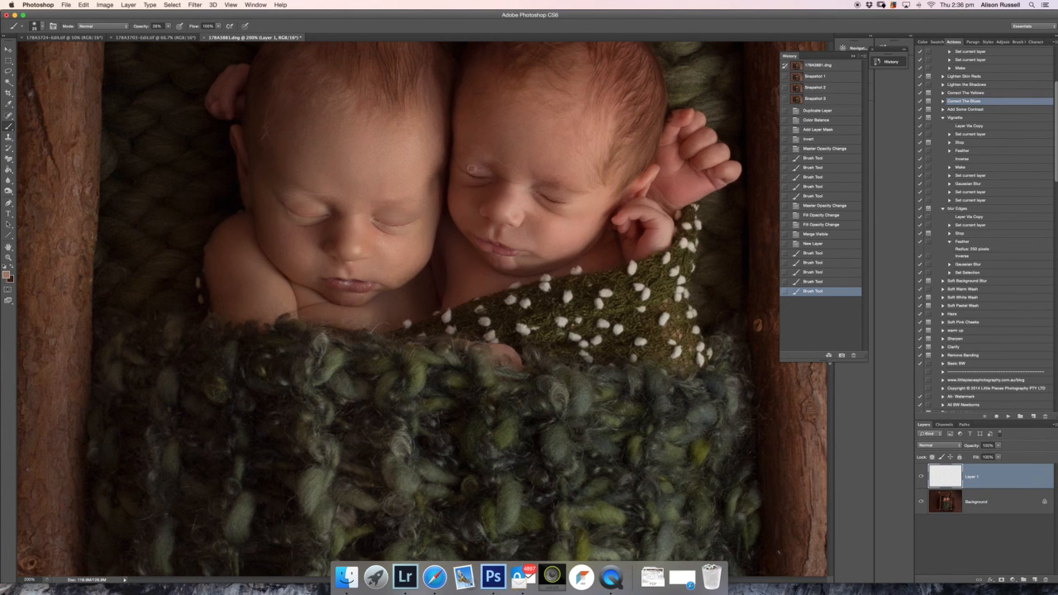
{"action": "left_click", "coordinate": [463, 162]}
- Lower the painted skin layer's fill to 54%, compare the photo with and without it, and merge the visible layers
{"action": "left_click", "coordinate": [998, 456]}
{"action": "left_click_drag", "start_coordinate": [1002, 468], "coordinate": [982, 468]}
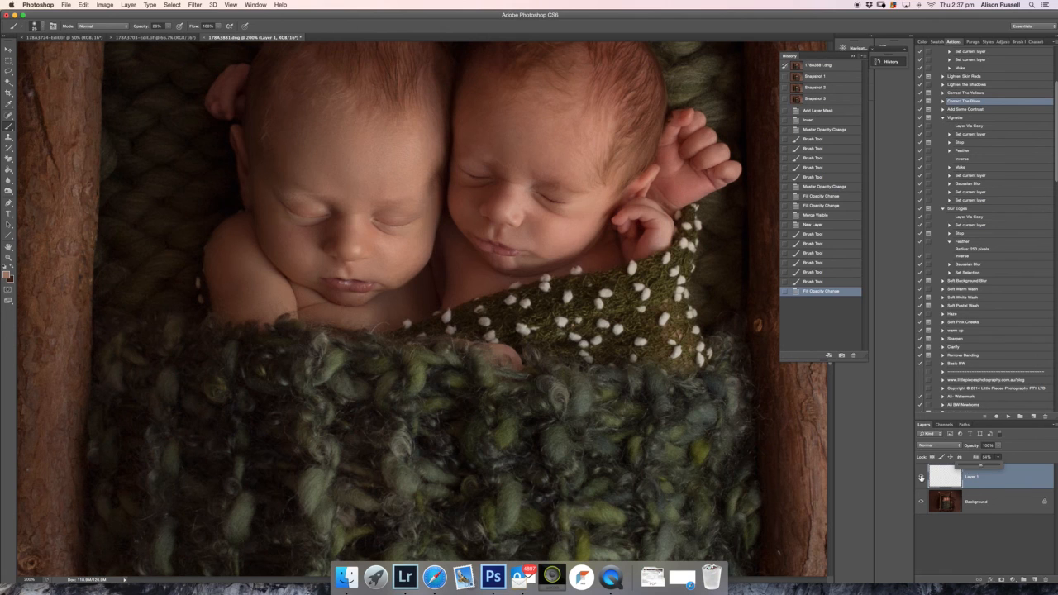
{"action": "left_click", "coordinate": [922, 477]}
{"action": "left_click", "coordinate": [922, 477]}
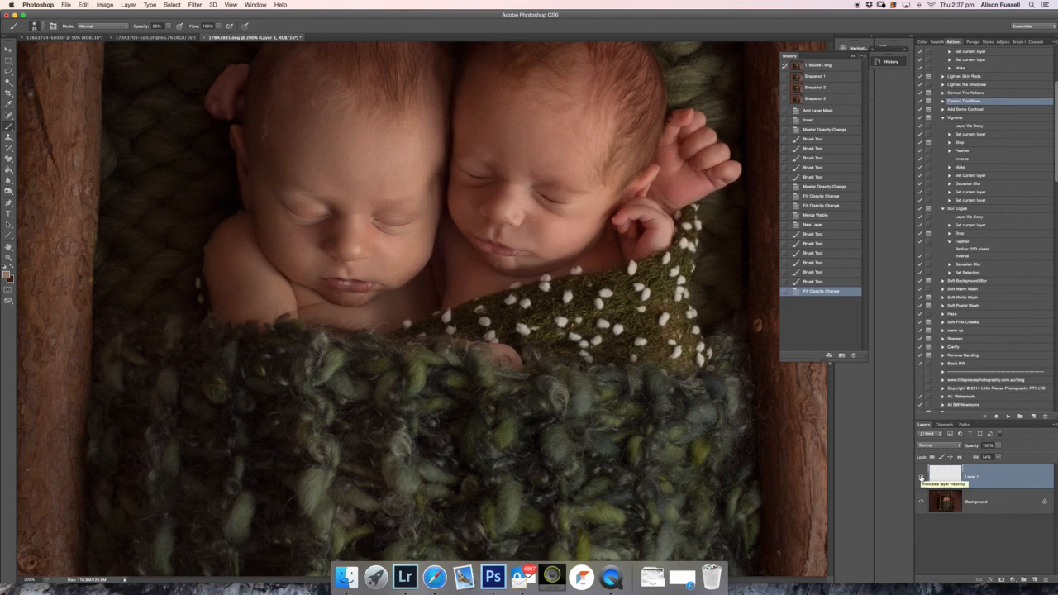
{"action": "key", "text": "super+shift+e"}
- Take a history snapshot, compare the edit with earlier states and snapshots, and return to the merged state
{"action": "key", "text": "super+1"}
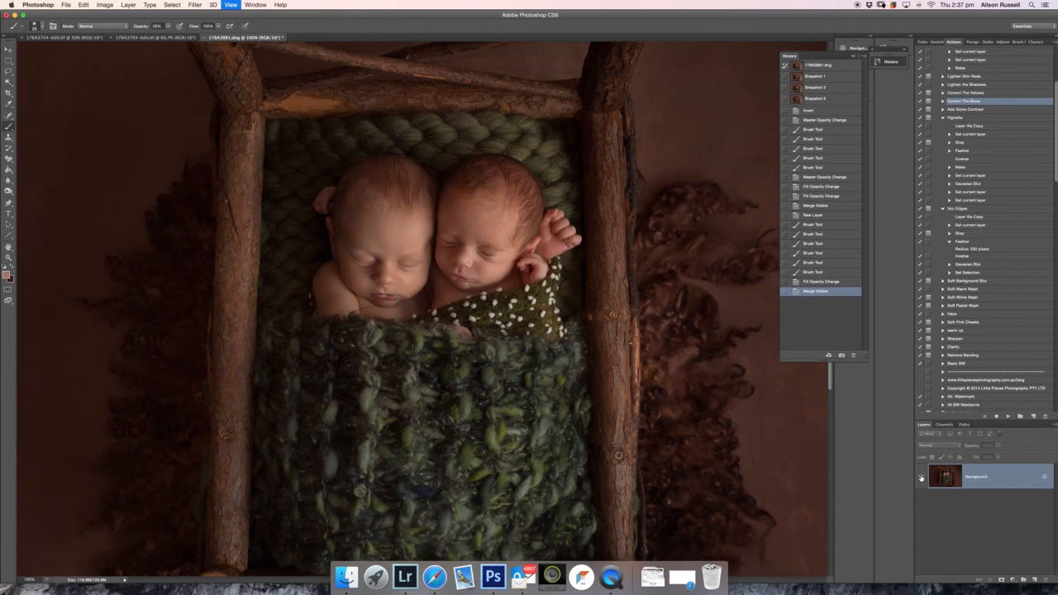
{"action": "left_click", "coordinate": [830, 355]}
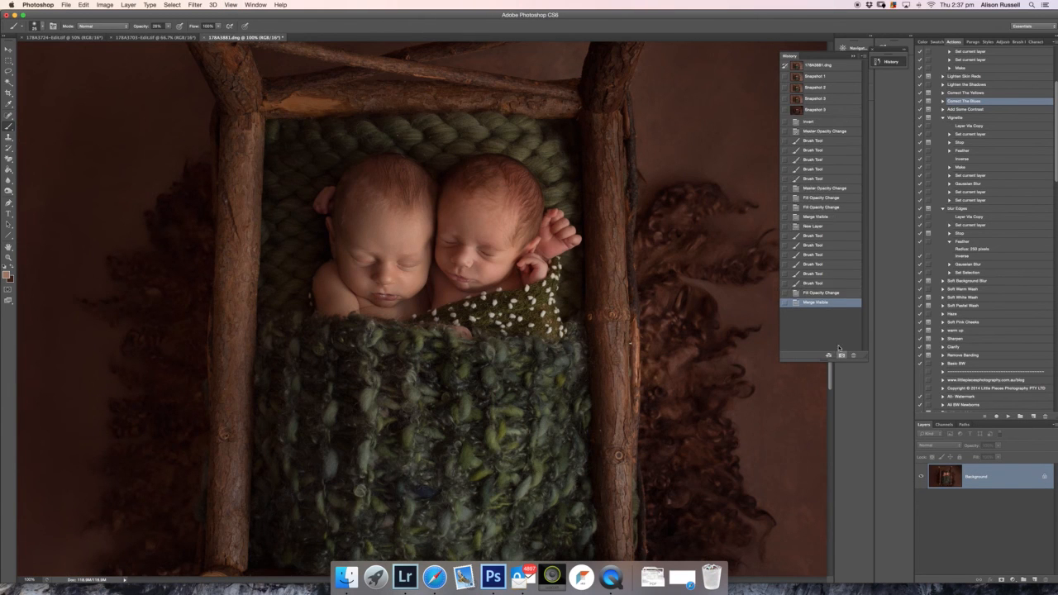
{"action": "left_click", "coordinate": [815, 274]}
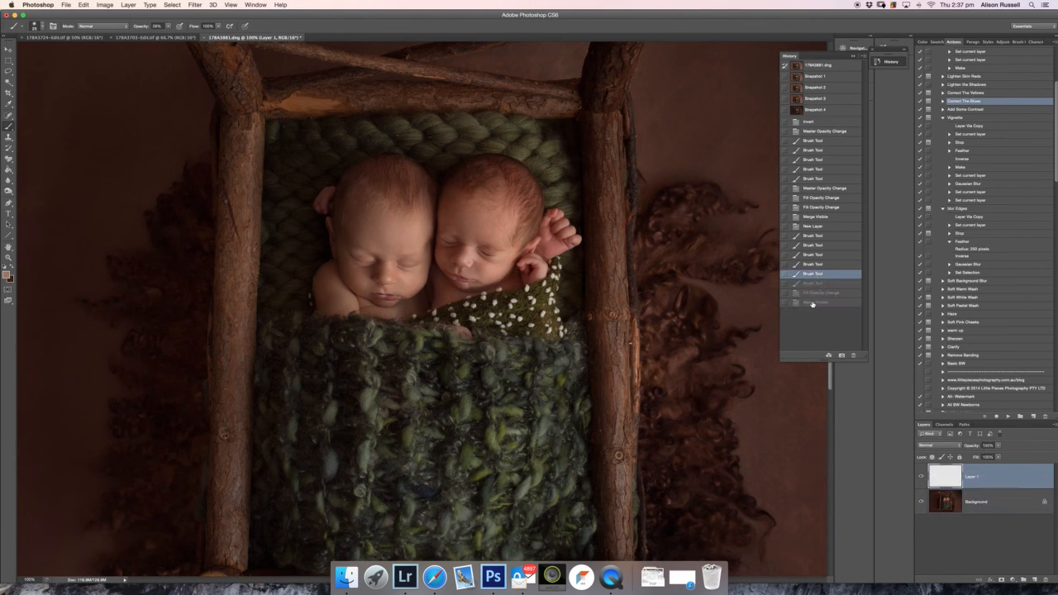
{"action": "left_click", "coordinate": [814, 303]}
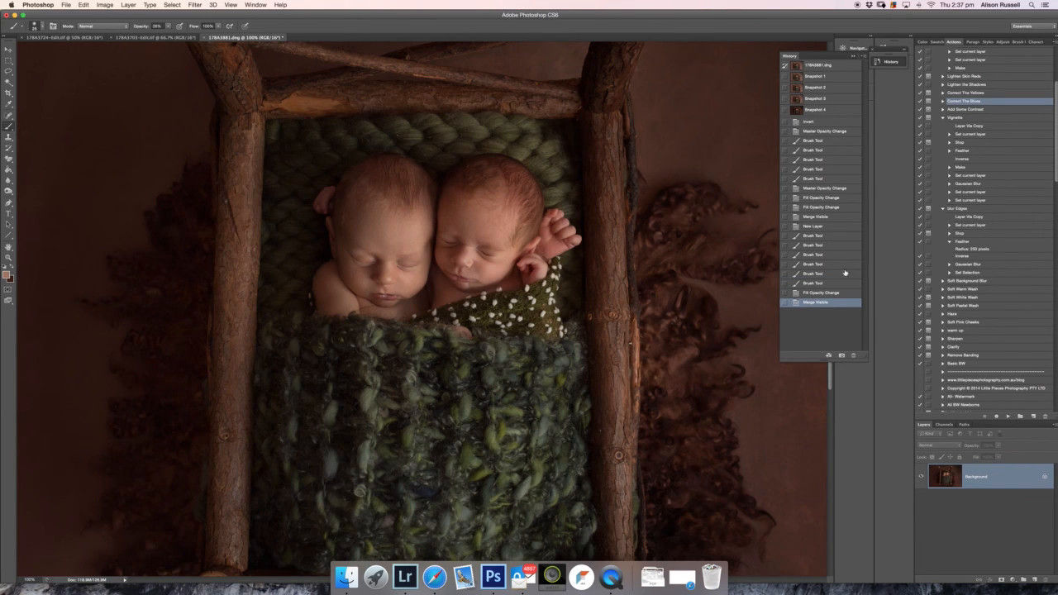
{"action": "left_click", "coordinate": [816, 100]}
{"action": "left_click", "coordinate": [816, 110]}
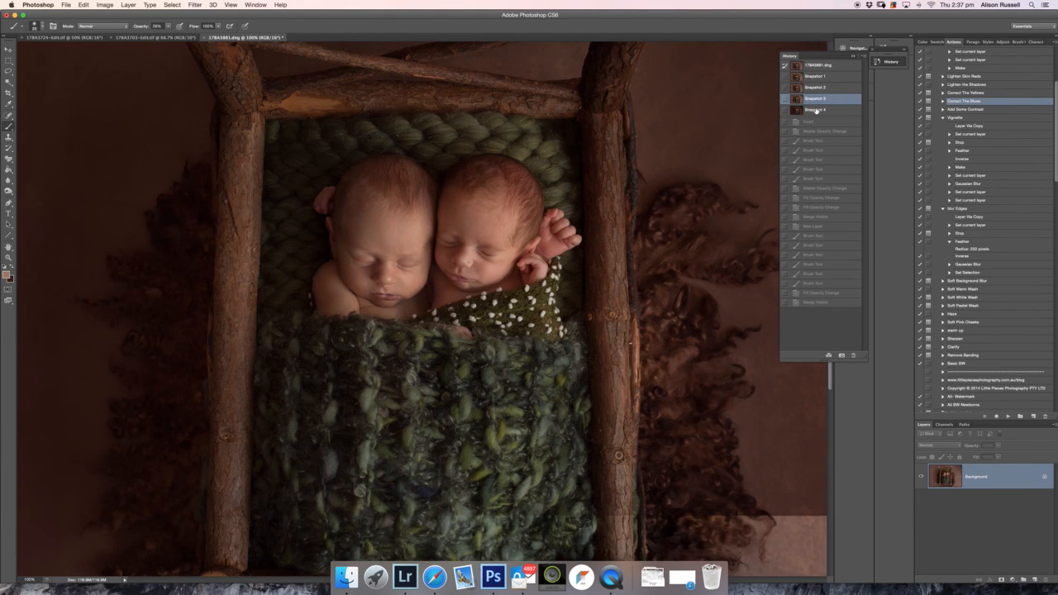
{"action": "left_click", "coordinate": [818, 303]}
- Sample clean backdrop with a greatly enlarged Clone Stamp and clone it over the uneven patches near the photo's upper-left corner
{"action": "key", "text": "super+minus"}
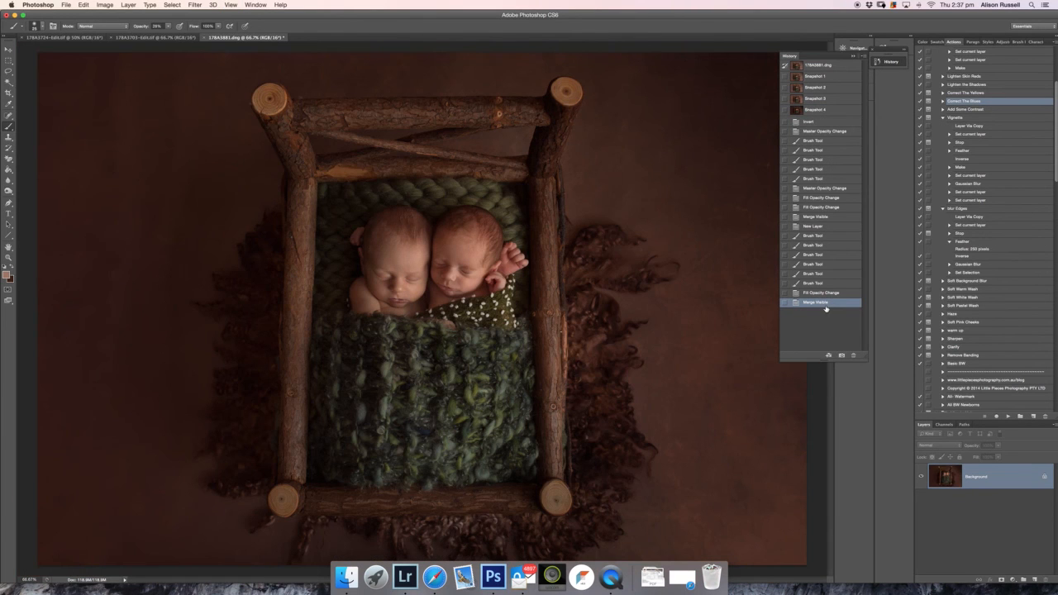
{"action": "key", "text": "super+minus"}
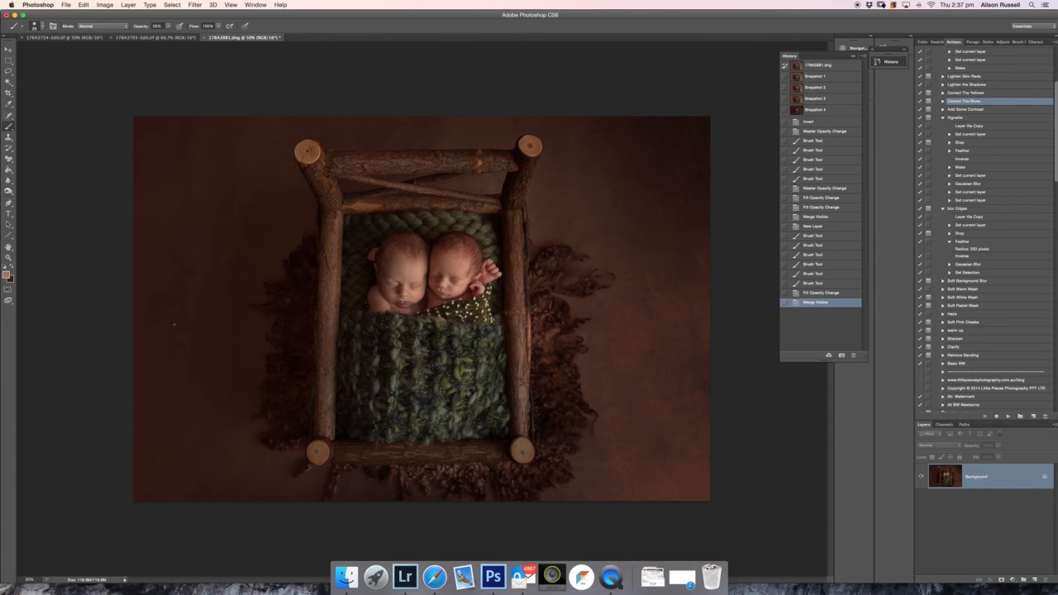
{"action": "left_click", "coordinate": [8, 138]}
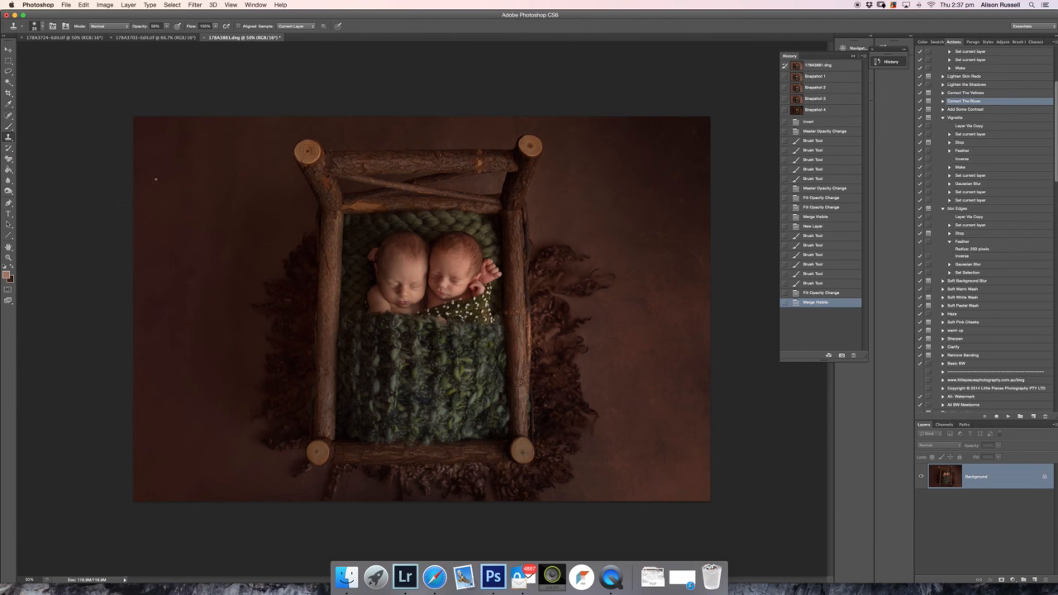
{"action": "key", "text": "bracketright"}
{"action": "key", "text": "bracketright"}
{"action": "key", "text": "bracketright"}
{"action": "key", "text": "bracketright"}
{"action": "key", "text": "bracketright"}
{"action": "key", "text": "bracketright"}
{"action": "key", "text": "bracketright"}
{"action": "key", "text": "bracketright"}
{"action": "key", "text": "bracketright"}
{"action": "key", "text": "bracketright"}
{"action": "key", "text": "bracketright"}
{"action": "key", "text": "bracketright"}
{"action": "key", "text": "bracketright"}
{"action": "key", "text": "bracketright"}
{"action": "key", "text": "bracketright"}
{"action": "key", "text": "bracketright"}
{"action": "key", "text": "bracketright"}
{"action": "key", "text": "bracketright"}
{"action": "key", "text": "bracketright"}
{"action": "left_click", "coordinate": [158, 181], "text": "alt"}
{"action": "left_click", "coordinate": [184, 177]}
{"action": "left_click", "coordinate": [189, 150]}
{"action": "left_click", "coordinate": [191, 127]}
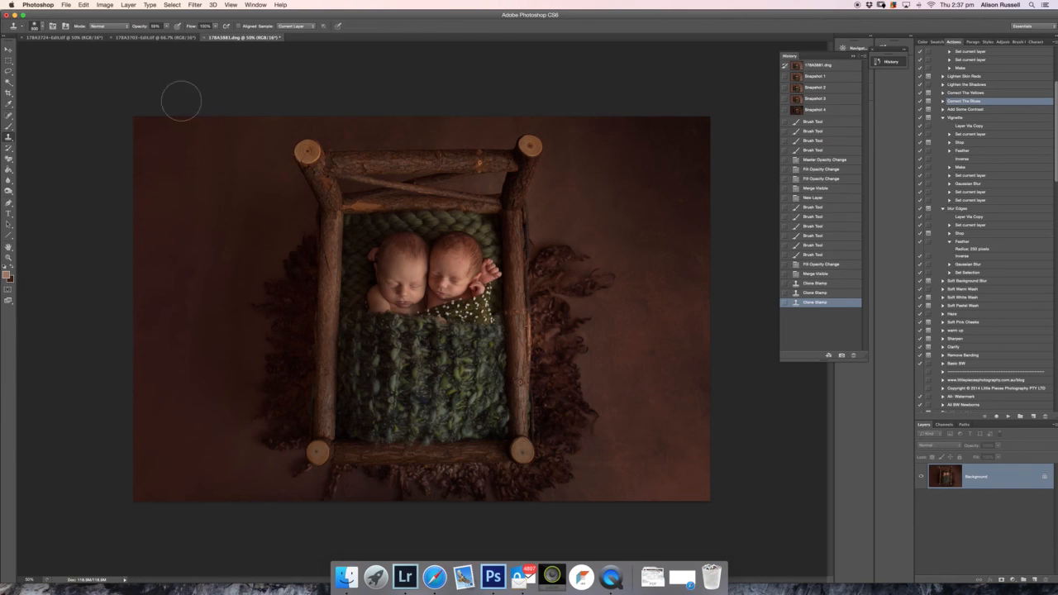
- Raise the Clone Stamp's opacity and even out the backdrop to the left of the bed, resampling beside the upper bedpost
{"action": "left_click_drag", "start_coordinate": [167, 26], "coordinate": [178, 35]}
{"action": "left_click", "coordinate": [189, 216]}
{"action": "left_click", "coordinate": [183, 280]}
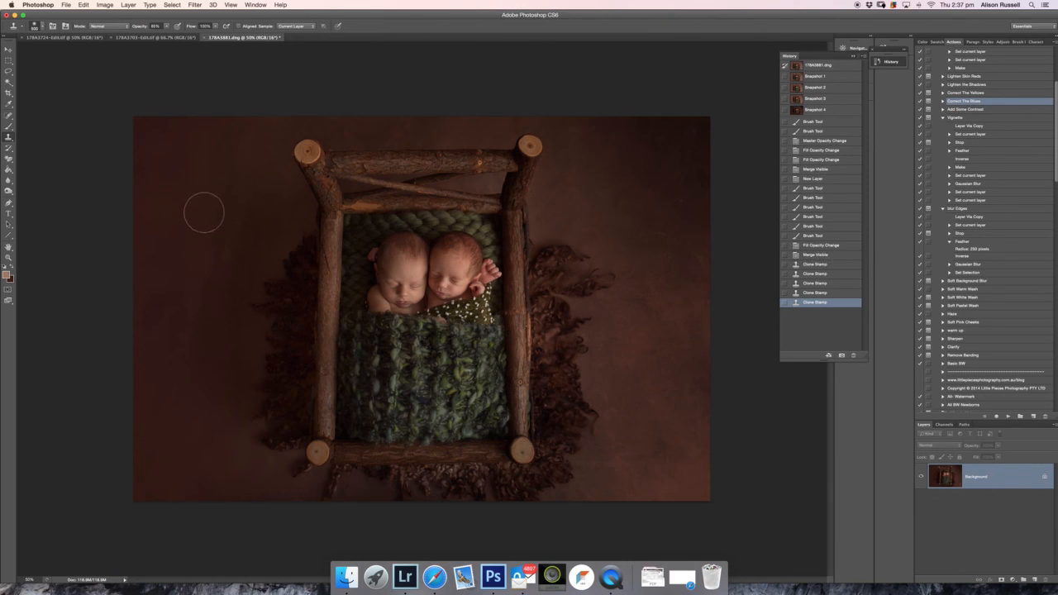
{"action": "left_click", "coordinate": [259, 149], "text": "alt"}
{"action": "left_click", "coordinate": [233, 161]}
{"action": "left_click", "coordinate": [223, 199]}
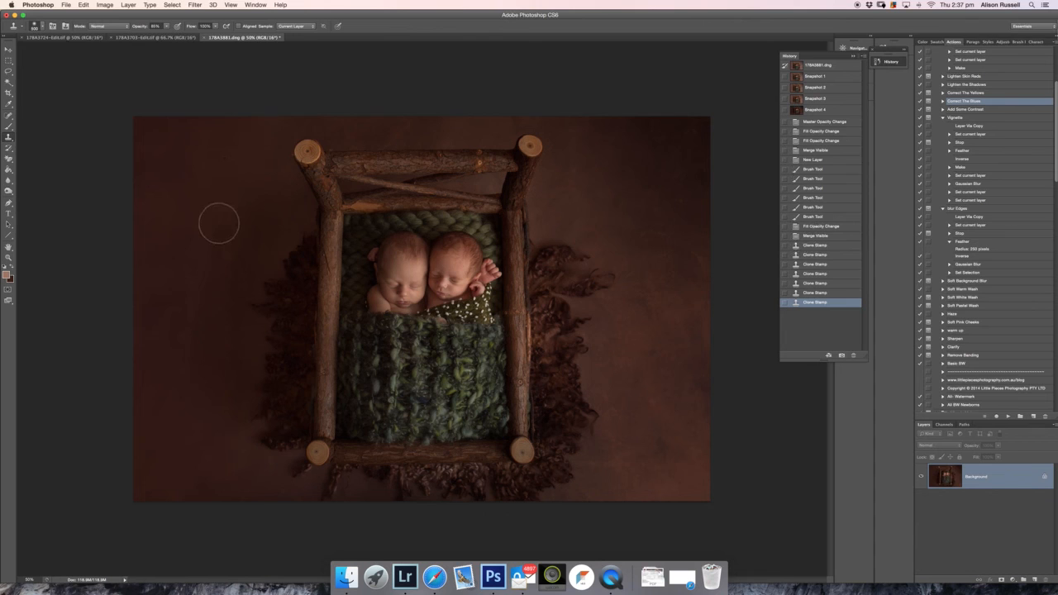
{"action": "left_click", "coordinate": [219, 223]}
{"action": "left_click", "coordinate": [149, 252]}
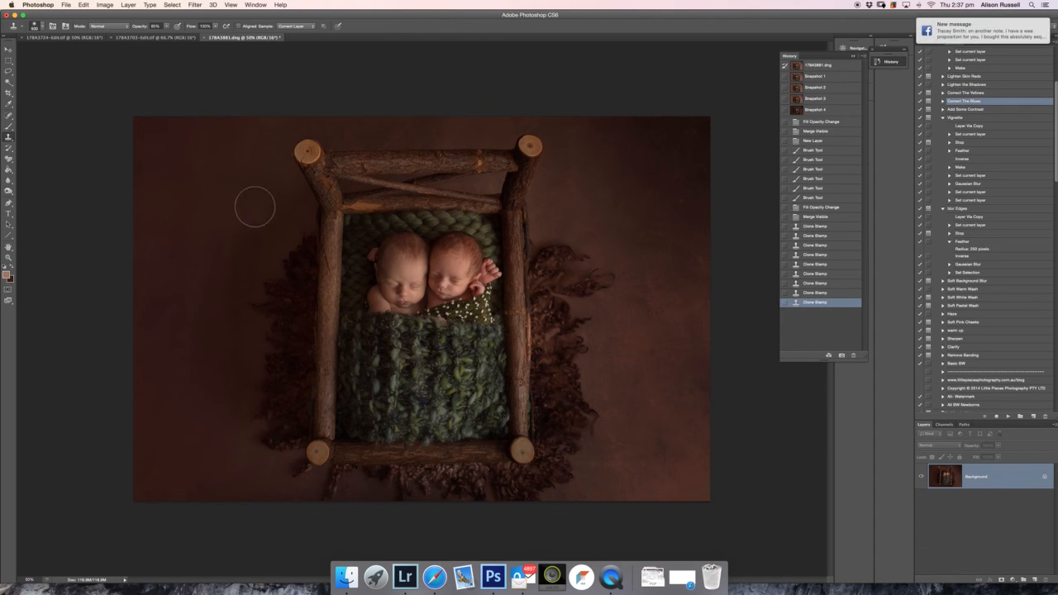
- Clone sampled backdrop over the remaining patches at mid-height between the photo's left edge and the rug
{"action": "left_click", "coordinate": [243, 238]}
{"action": "left_click", "coordinate": [163, 300]}
{"action": "left_click", "coordinate": [157, 269], "text": "alt"}
{"action": "left_click", "coordinate": [154, 305]}
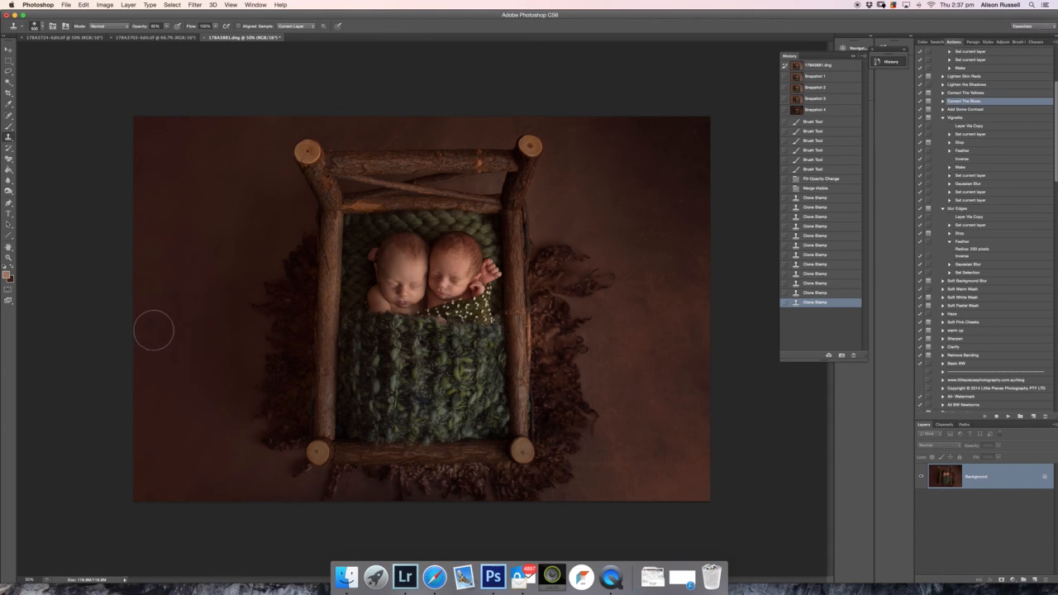
{"action": "left_click", "coordinate": [189, 284]}
{"action": "left_click", "coordinate": [212, 298]}
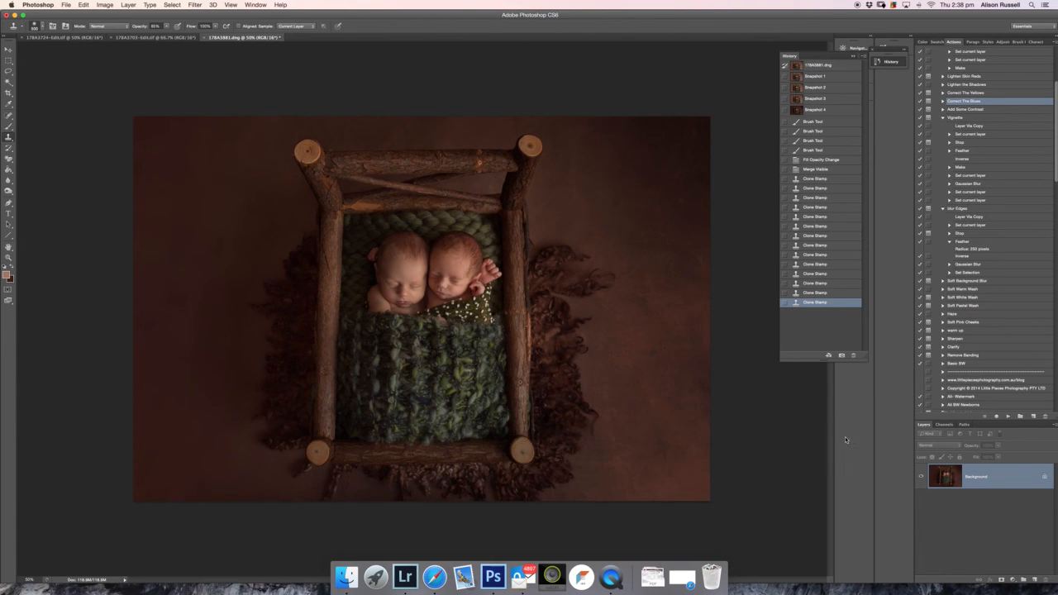
- Take a snapshot of the cloned backdrop and compare it with the snapshot taken before cloning
{"action": "left_click", "coordinate": [841, 356]}
{"action": "left_click", "coordinate": [814, 111]}
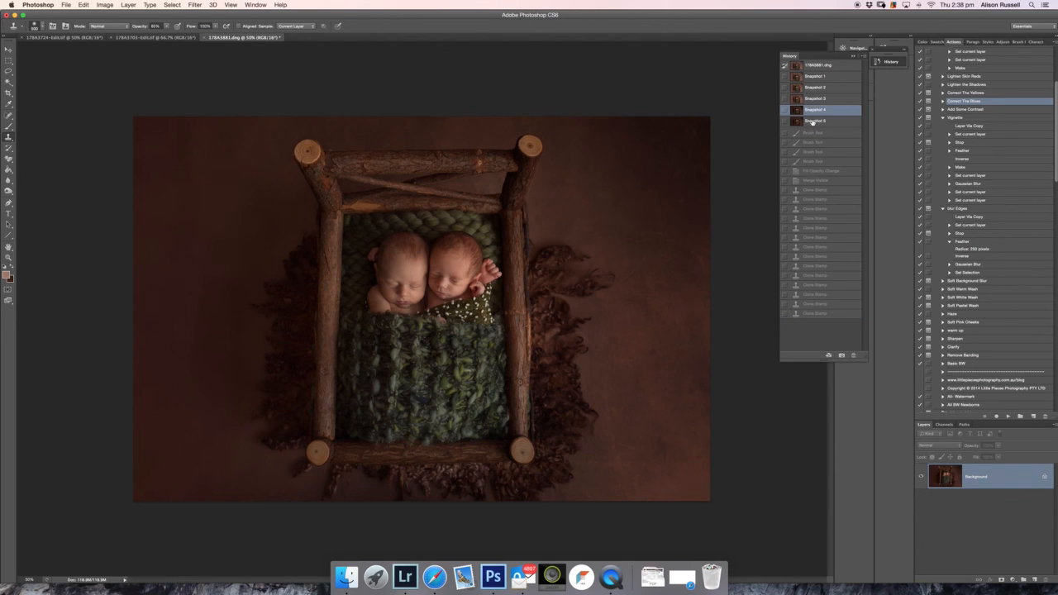
{"action": "left_click", "coordinate": [815, 121]}
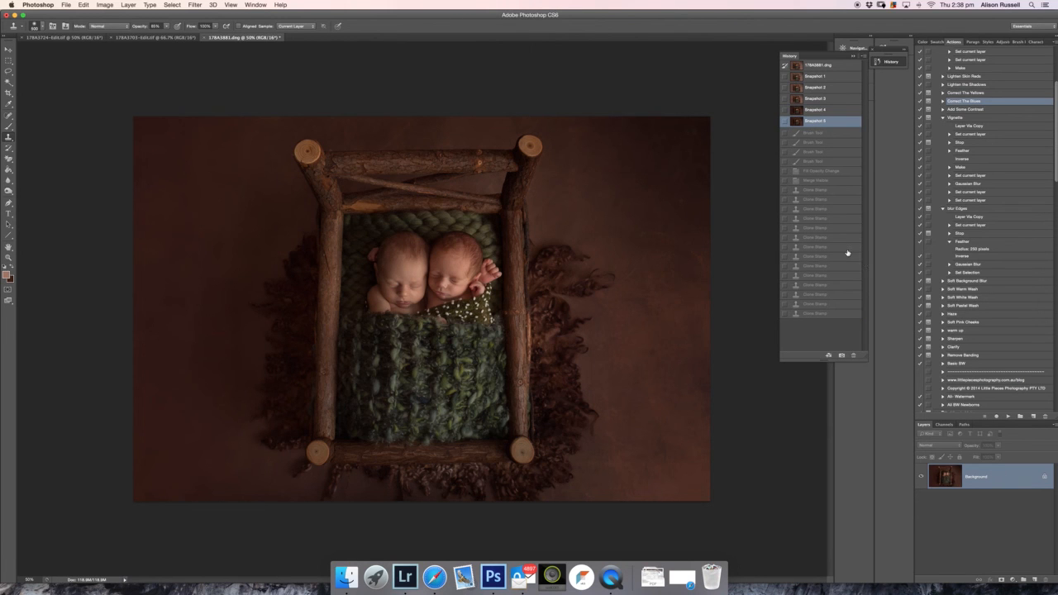
- Run the DARKEN action, lower the Darken layer's fill to about half, check its effect, and merge the visible layers
{"action": "scroll", "coordinate": [963, 108], "scroll_direction": "up", "scroll_amount": 3}
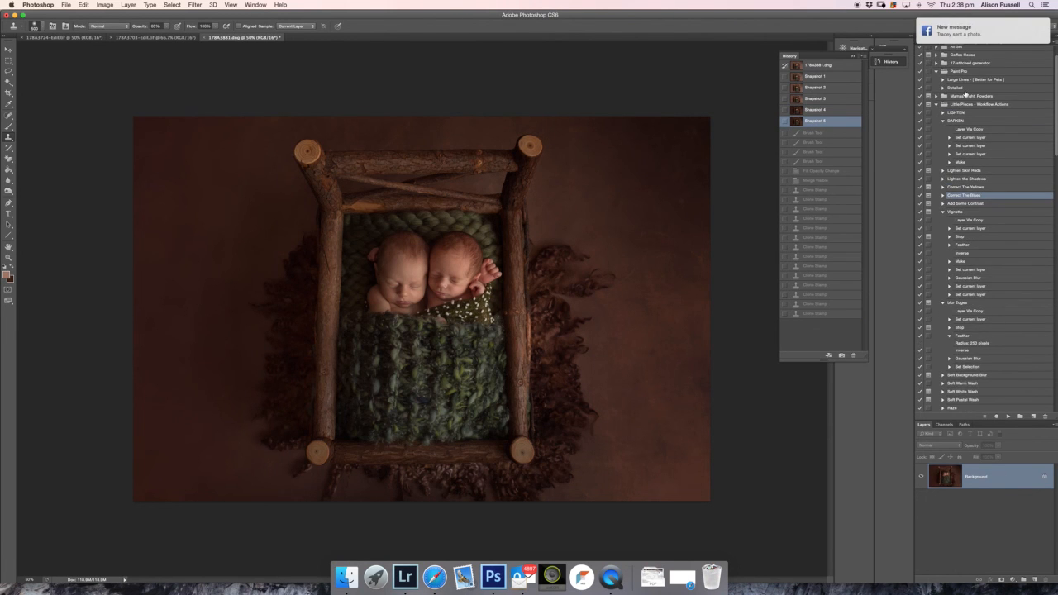
{"action": "left_click", "coordinate": [957, 121]}
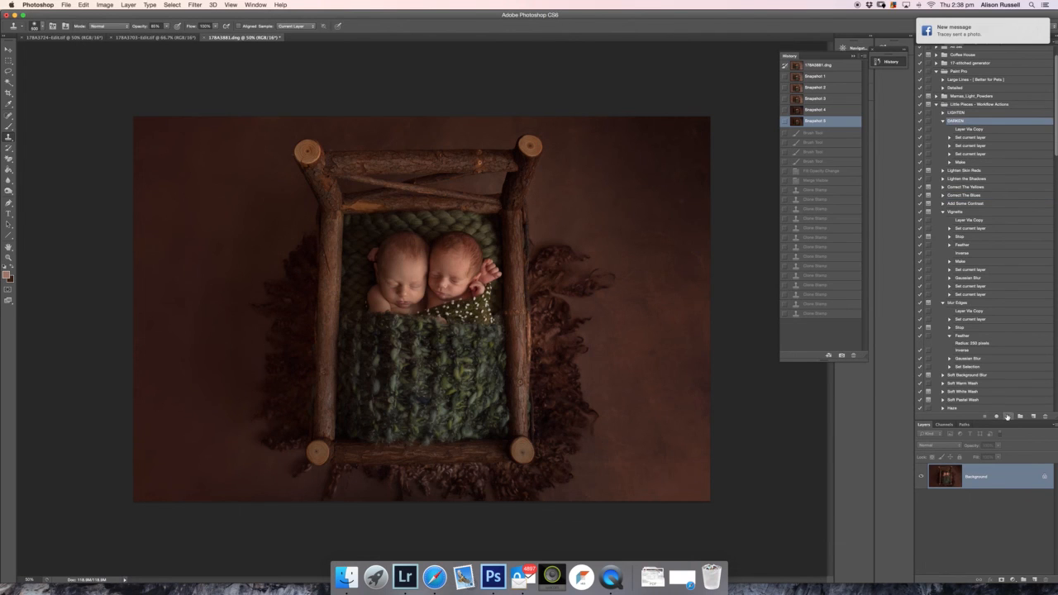
{"action": "left_click", "coordinate": [1007, 416]}
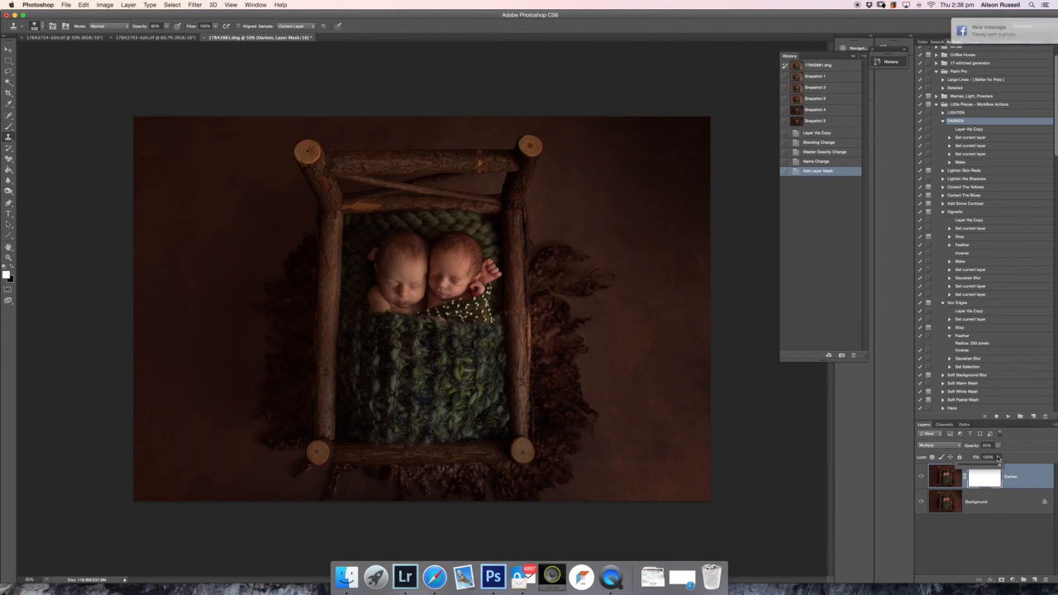
{"action": "left_click", "coordinate": [980, 465]}
{"action": "left_click_drag", "start_coordinate": [980, 464], "coordinate": [979, 466]}
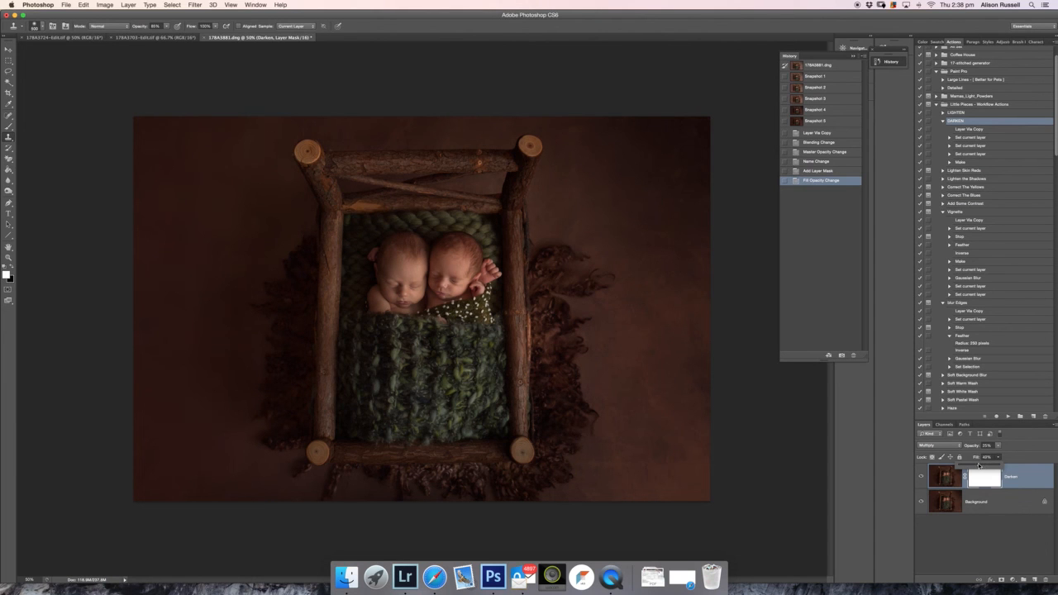
{"action": "left_click", "coordinate": [924, 476]}
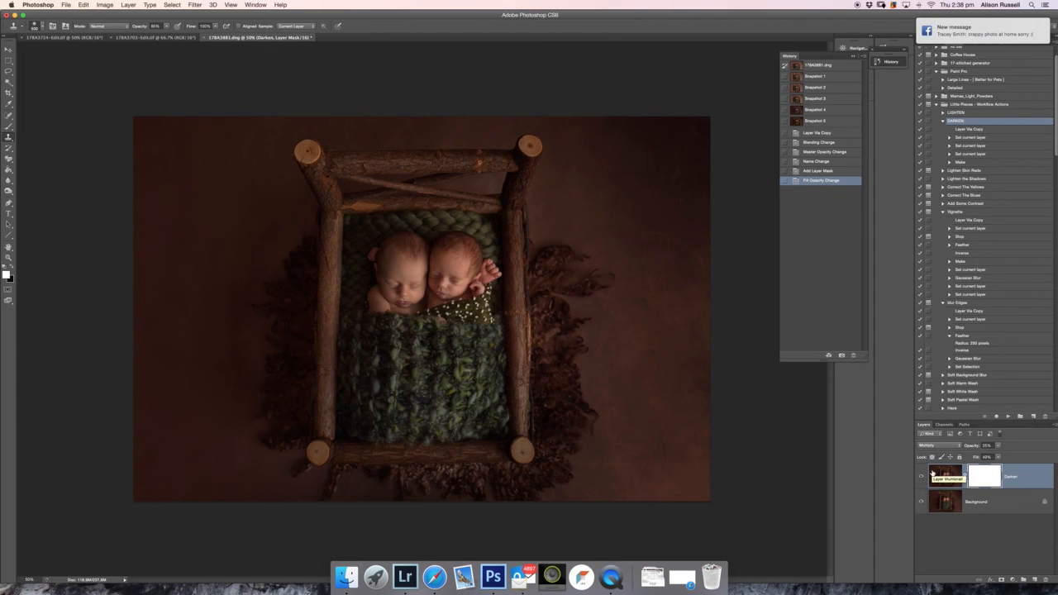
{"action": "key", "text": "super+shift+e"}
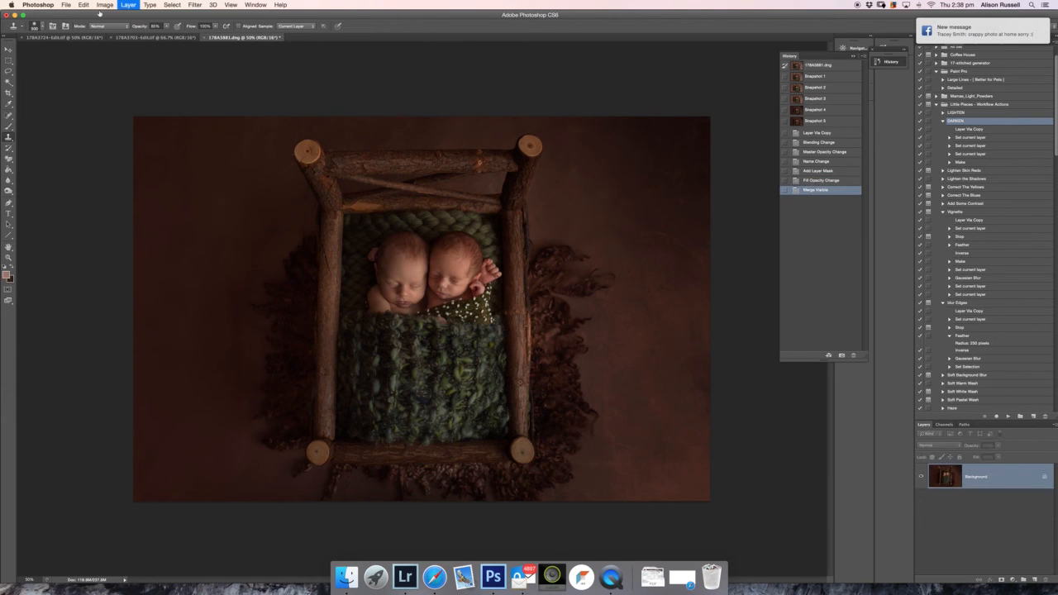
- Start an Exposure adjustment, try a gamma correction of 0.93 and raise the offset slightly to +0.0061
{"action": "left_click", "coordinate": [103, 5]}
{"action": "mouse_move", "coordinate": [111, 30]}
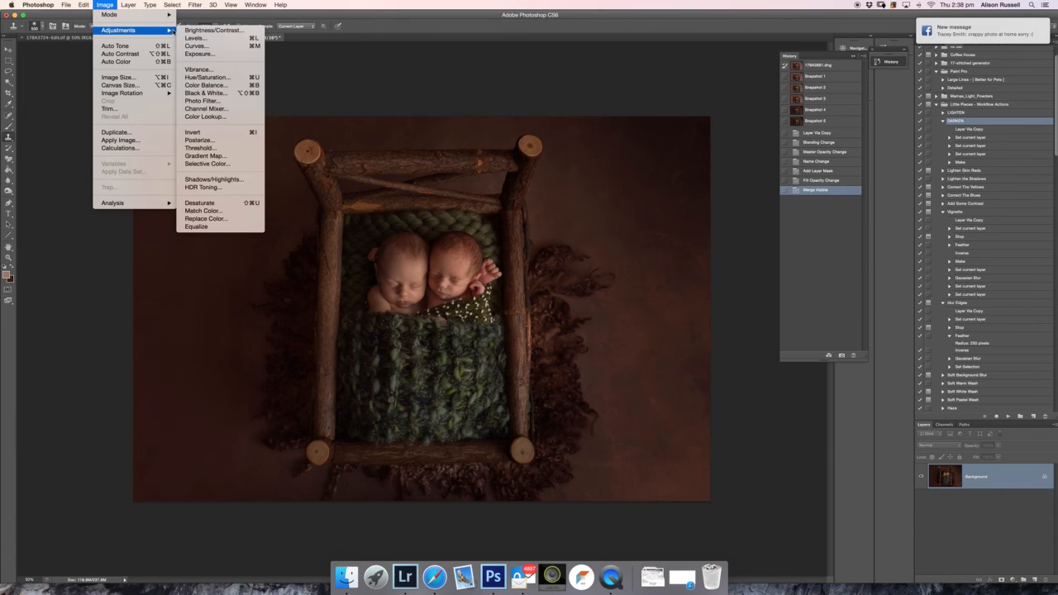
{"action": "left_click", "coordinate": [184, 52]}
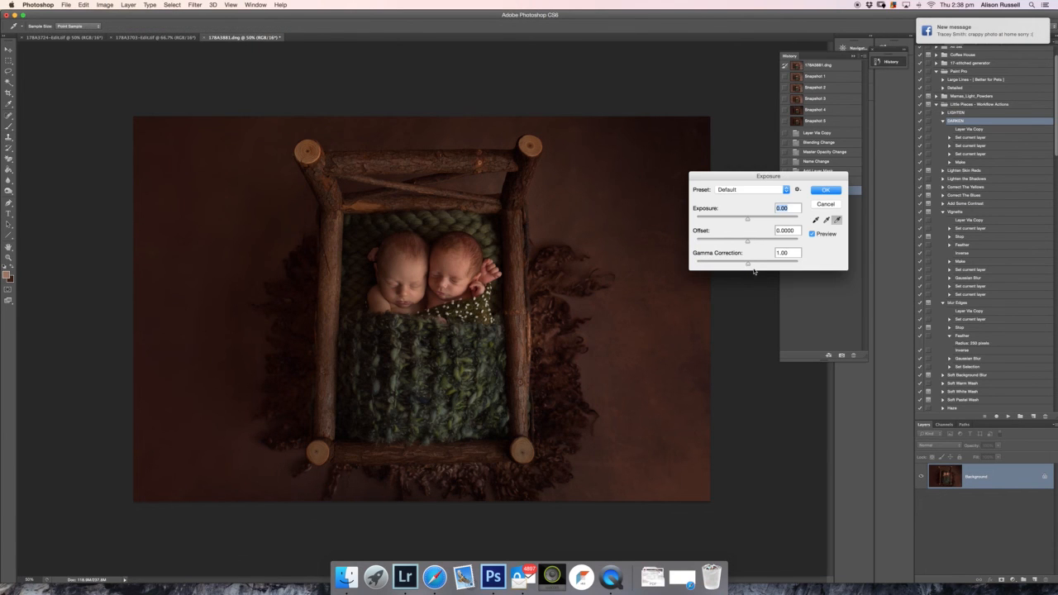
{"action": "left_click_drag", "start_coordinate": [750, 266], "coordinate": [752, 266]}
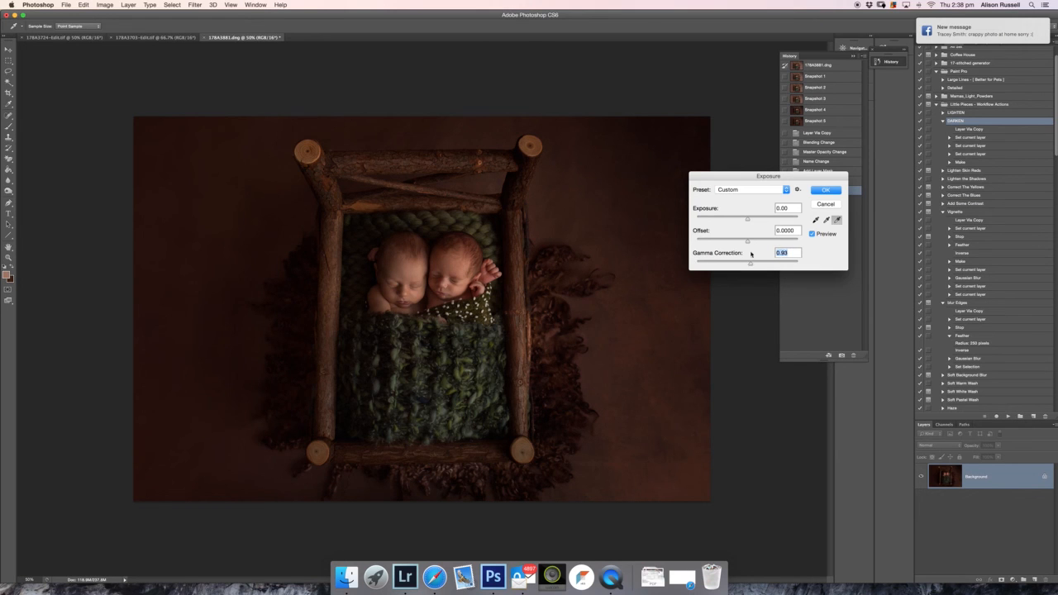
{"action": "left_click", "coordinate": [749, 243]}
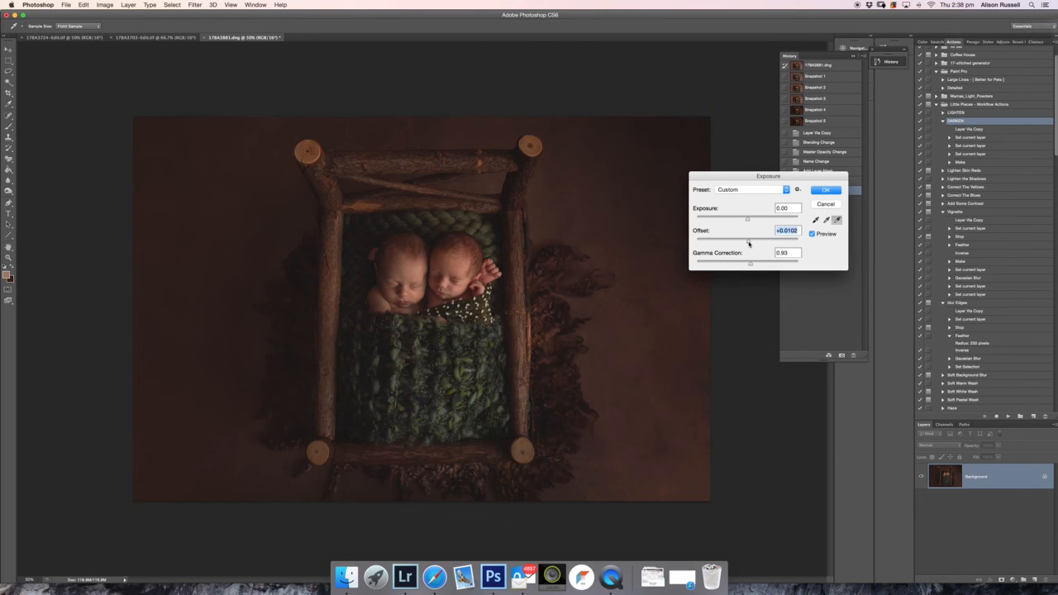
{"action": "left_click", "coordinate": [751, 262]}
{"action": "left_click_drag", "start_coordinate": [750, 263], "coordinate": [752, 264]}
{"action": "left_click", "coordinate": [748, 242]}
- Reset gamma correction to 1.00, set exposure to +0.08, compare using the preview and apply the Exposure adjustment
{"action": "left_click", "coordinate": [750, 265]}
{"action": "left_click", "coordinate": [749, 265]}
{"action": "left_click", "coordinate": [749, 264]}
{"action": "left_click", "coordinate": [749, 264]}
{"action": "left_click", "coordinate": [748, 219]}
{"action": "left_click_drag", "start_coordinate": [748, 220], "coordinate": [749, 220]}
{"action": "left_click", "coordinate": [812, 234]}
{"action": "left_click", "coordinate": [812, 234]}
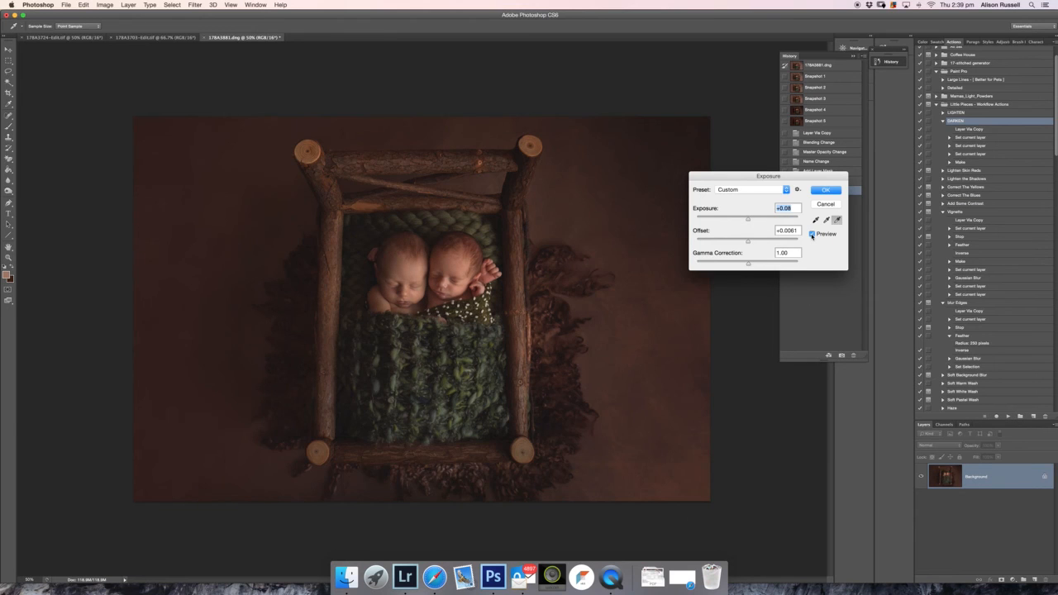
{"action": "left_click", "coordinate": [825, 191]}
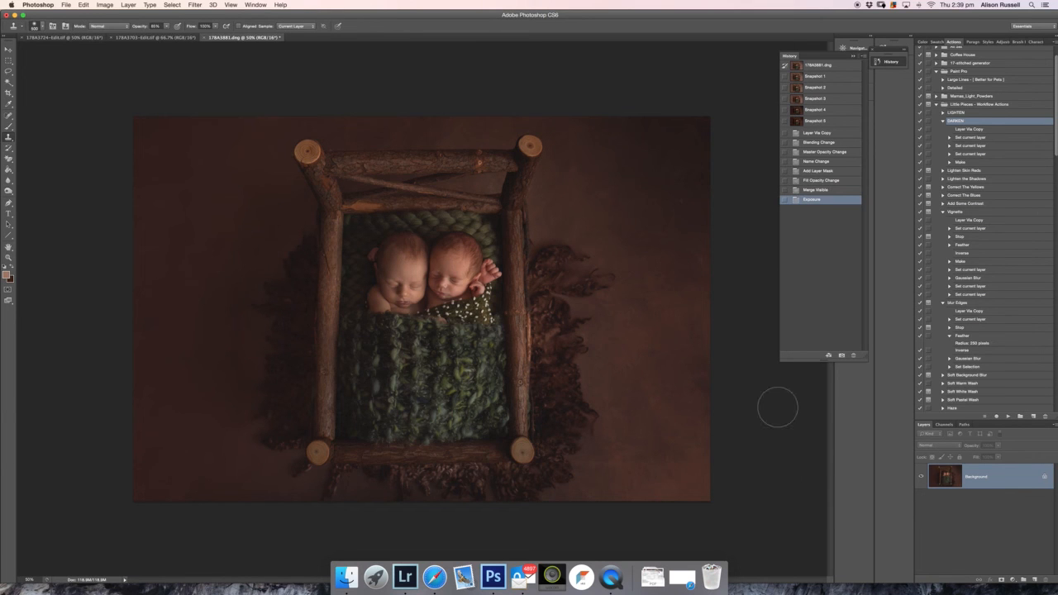
{"action": "key", "text": "super+b"}
{"action": "left_click", "coordinate": [611, 445]}
{"action": "left_click_drag", "start_coordinate": [662, 401], "coordinate": [662, 402]}
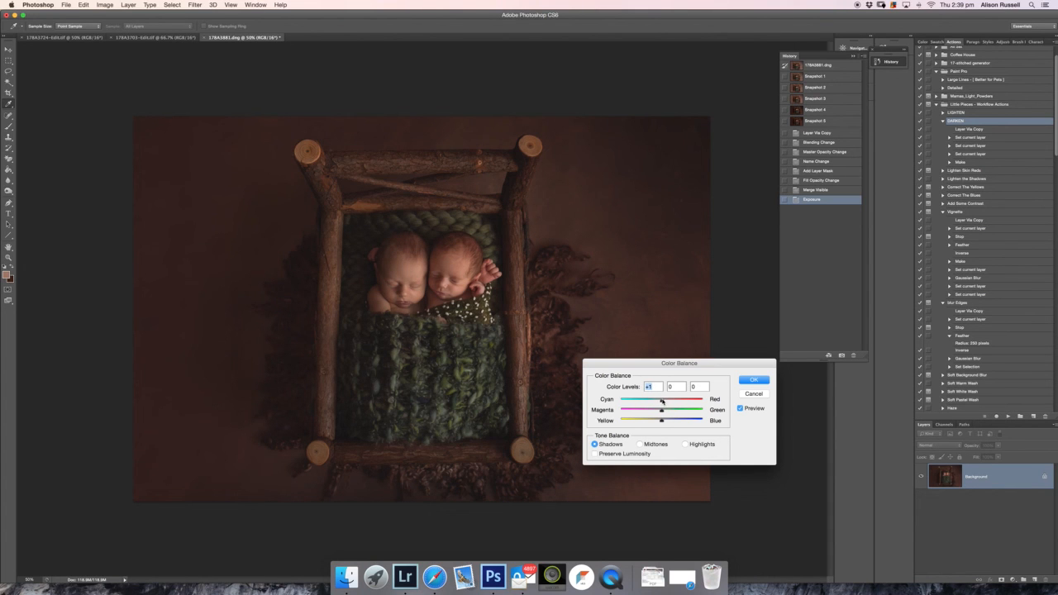
{"action": "left_click", "coordinate": [754, 380]}
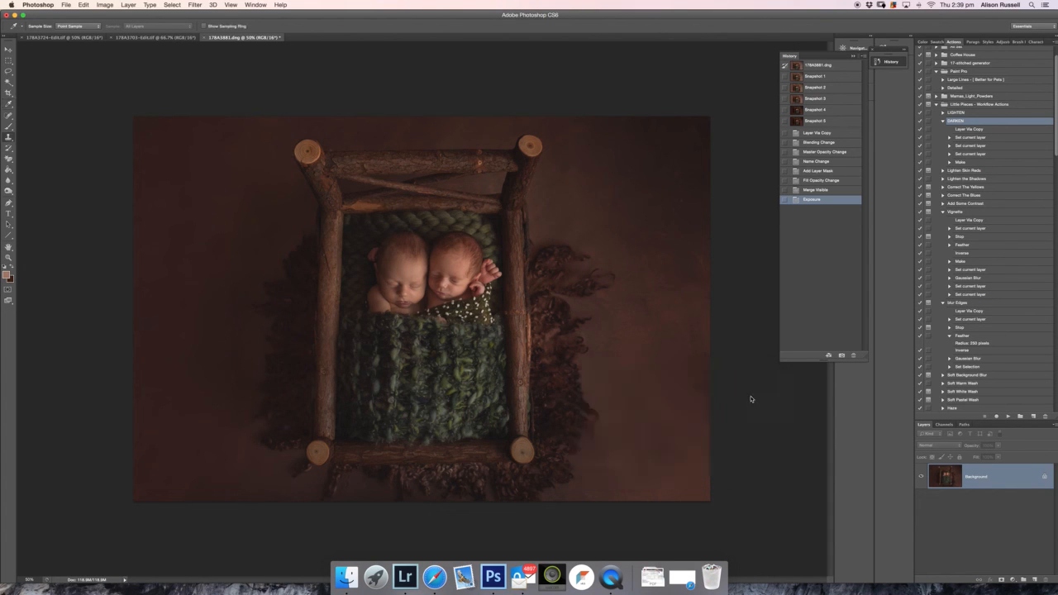
- Duplicate the background layer and try a Color Balance shift of the shadows toward red and the highlights toward cyan
{"action": "key", "text": "super+j"}
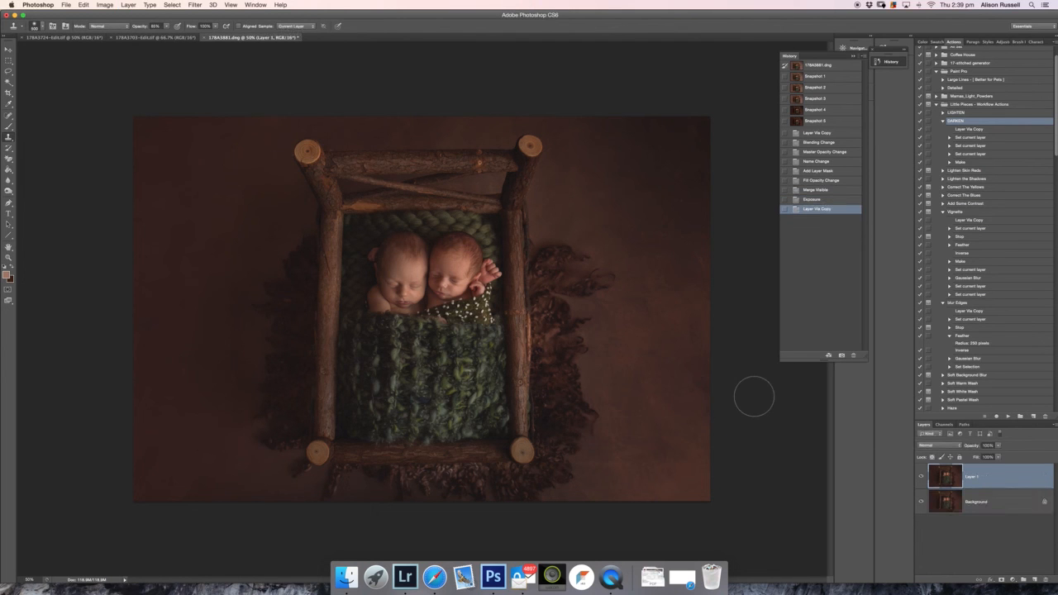
{"action": "key", "text": "super+b"}
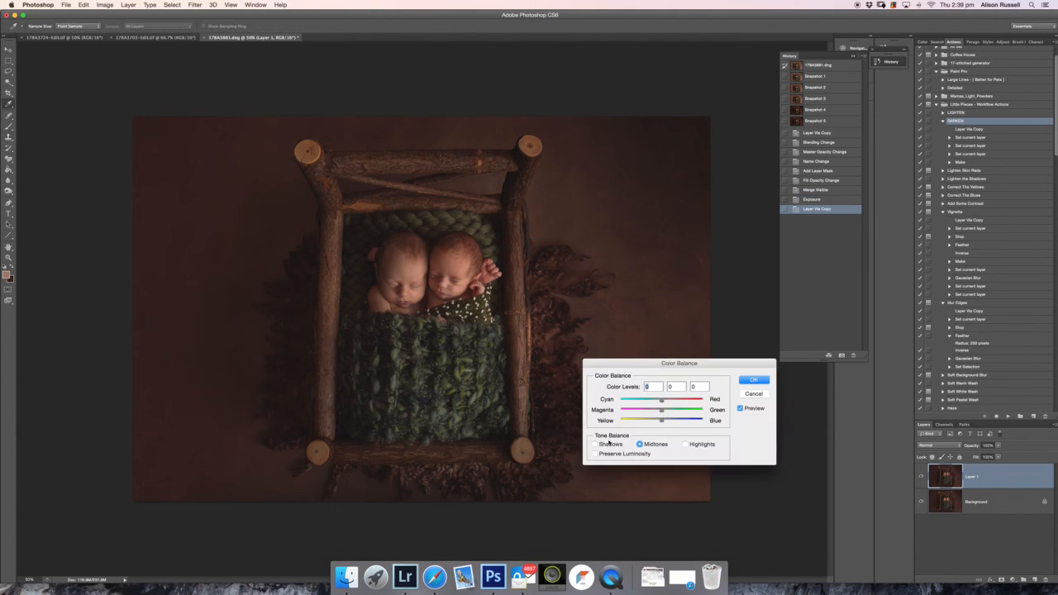
{"action": "left_click", "coordinate": [595, 444]}
{"action": "left_click_drag", "start_coordinate": [661, 402], "coordinate": [667, 402]}
{"action": "left_click", "coordinate": [686, 444]}
{"action": "left_click_drag", "start_coordinate": [663, 403], "coordinate": [659, 403]}
{"action": "left_click", "coordinate": [653, 445]}
{"action": "left_click", "coordinate": [741, 409]}
{"action": "left_click", "coordinate": [741, 408]}
{"action": "left_click", "coordinate": [753, 394]}
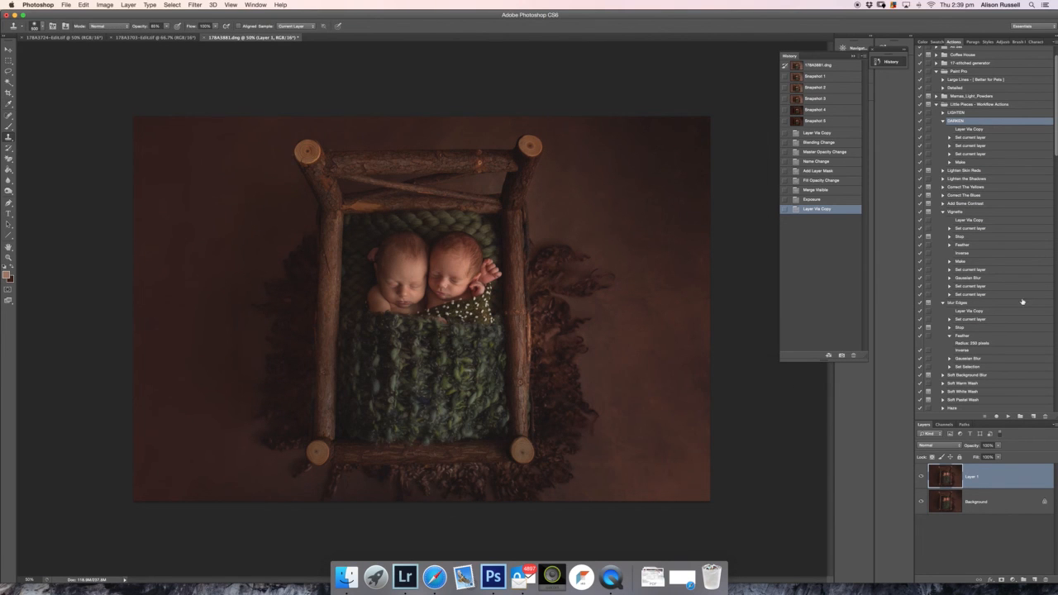
- Run the Add Some Contrast action, lower the Contrast layer's fill, check its effect and merge the visible layers
{"action": "left_click", "coordinate": [983, 212]}
{"action": "left_click", "coordinate": [1008, 416]}
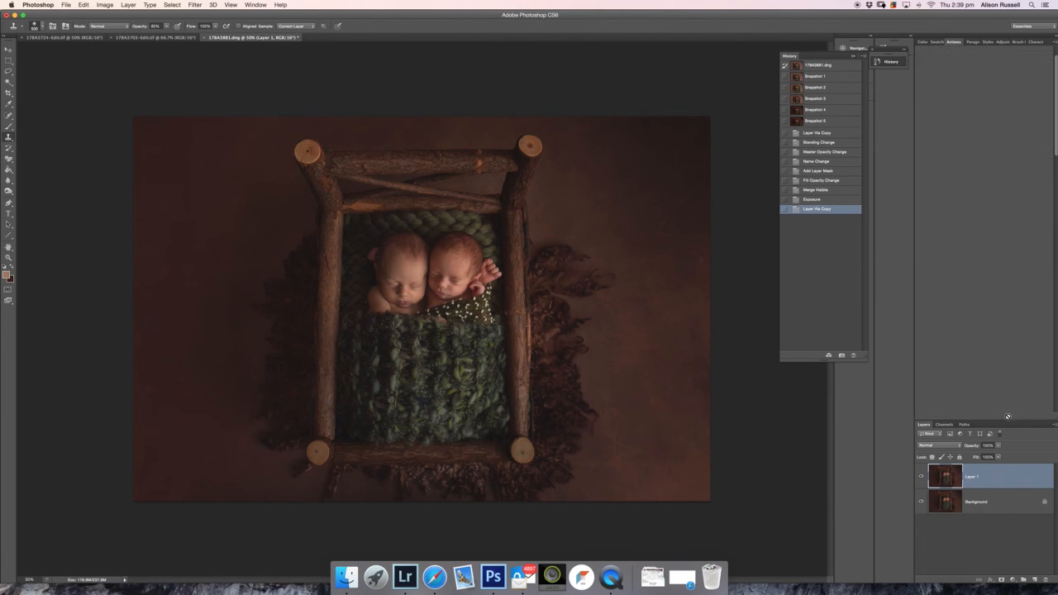
{"action": "left_click", "coordinate": [591, 184]}
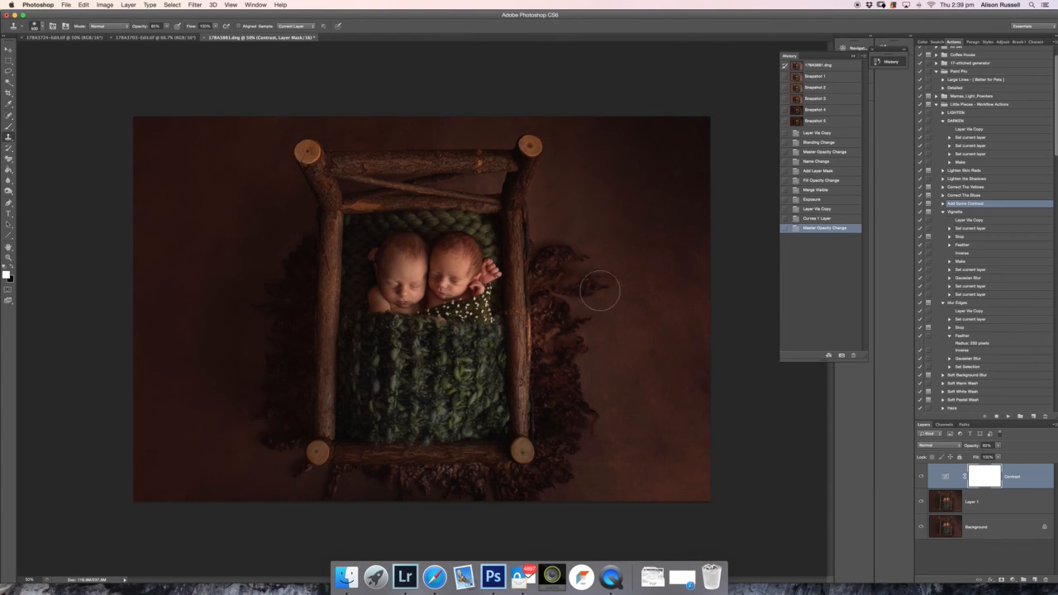
{"action": "left_click", "coordinate": [998, 446]}
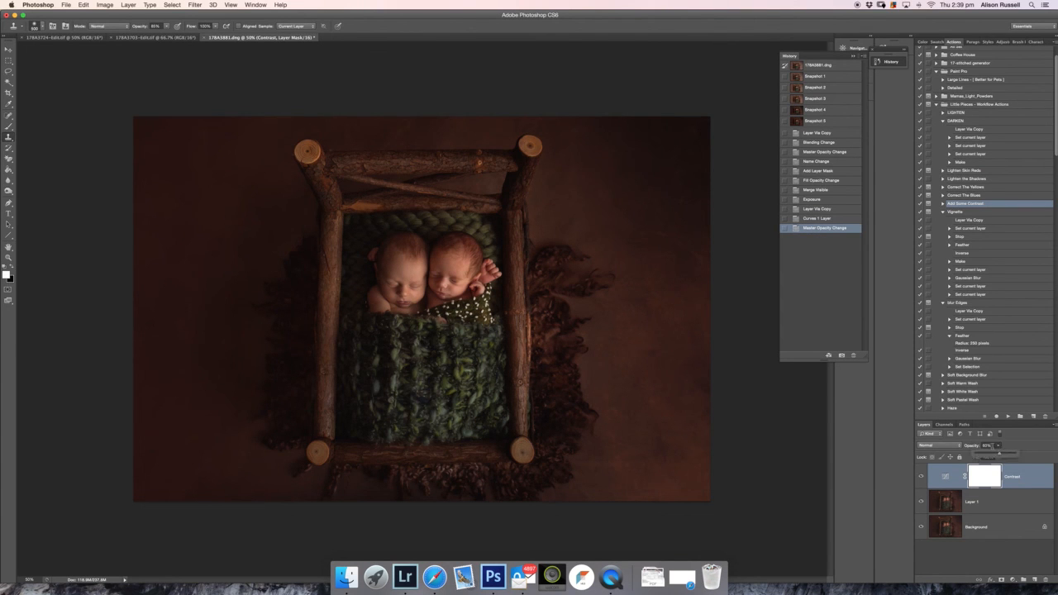
{"action": "left_click_drag", "start_coordinate": [988, 454], "coordinate": [980, 467]}
{"action": "left_click", "coordinate": [922, 478]}
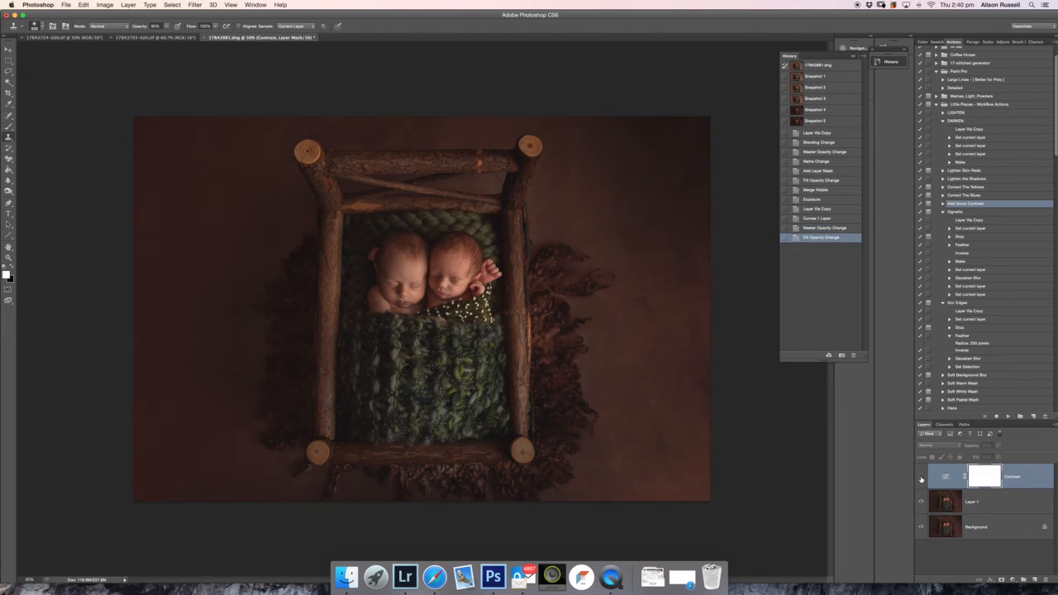
{"action": "left_click", "coordinate": [922, 478]}
{"action": "key", "text": "super+shift+e"}
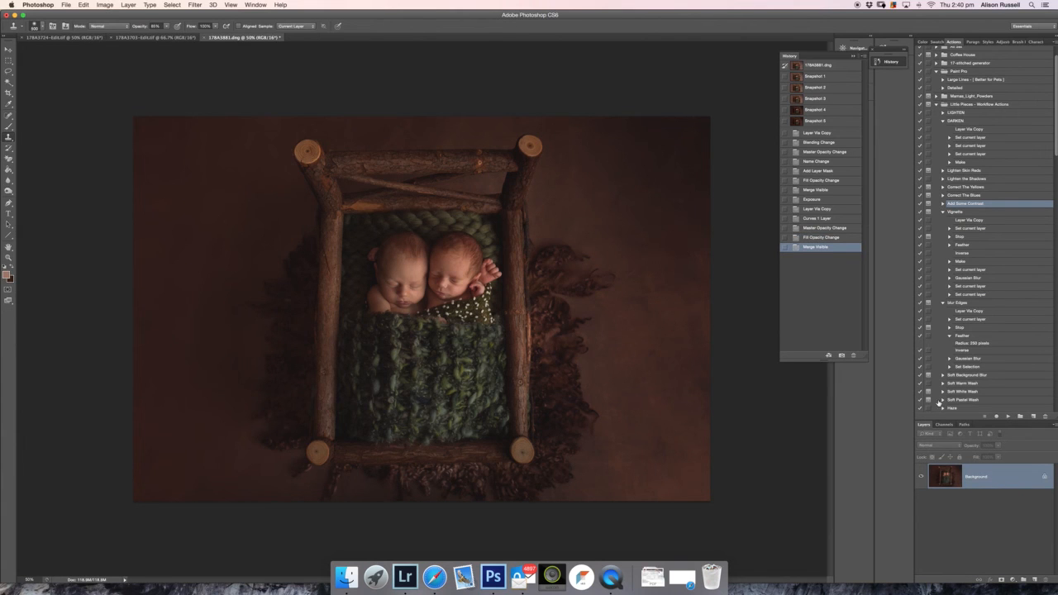
- Run the warm up action, reduce the warm up layer's opacity and fill to about half each, and merge the visible layers
{"action": "scroll", "coordinate": [983, 380], "scroll_direction": "down", "scroll_amount": 1}
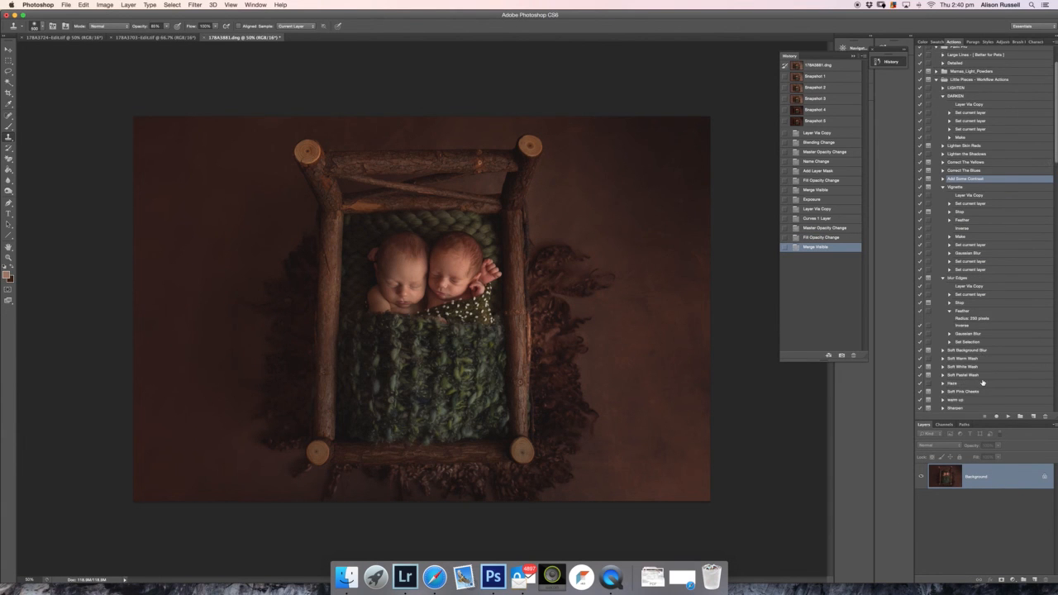
{"action": "left_click", "coordinate": [1007, 416]}
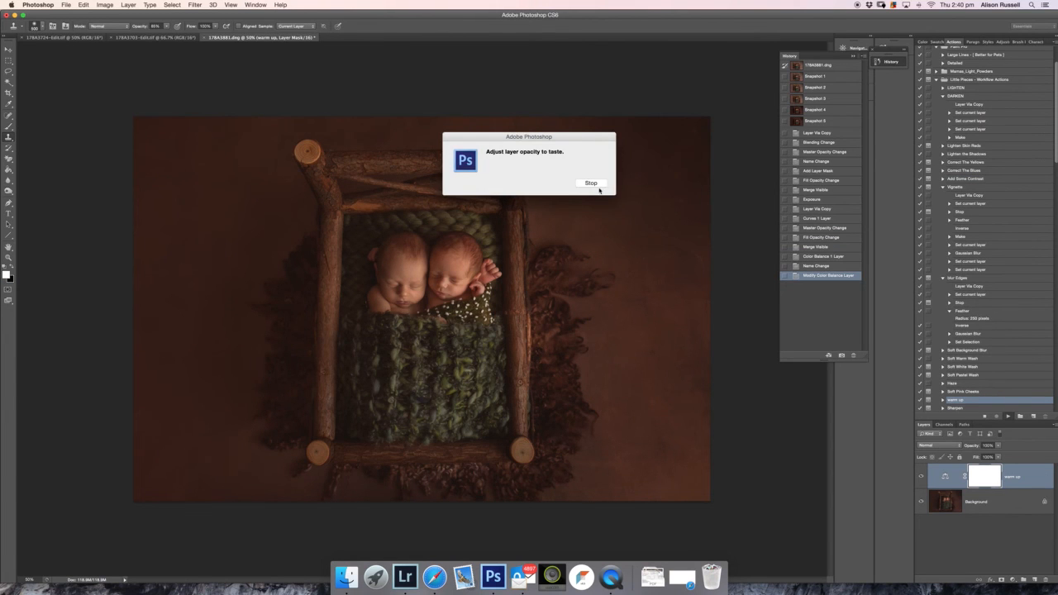
{"action": "left_click", "coordinate": [592, 187]}
{"action": "left_click", "coordinate": [998, 446]}
{"action": "left_click_drag", "start_coordinate": [999, 455], "coordinate": [980, 455]}
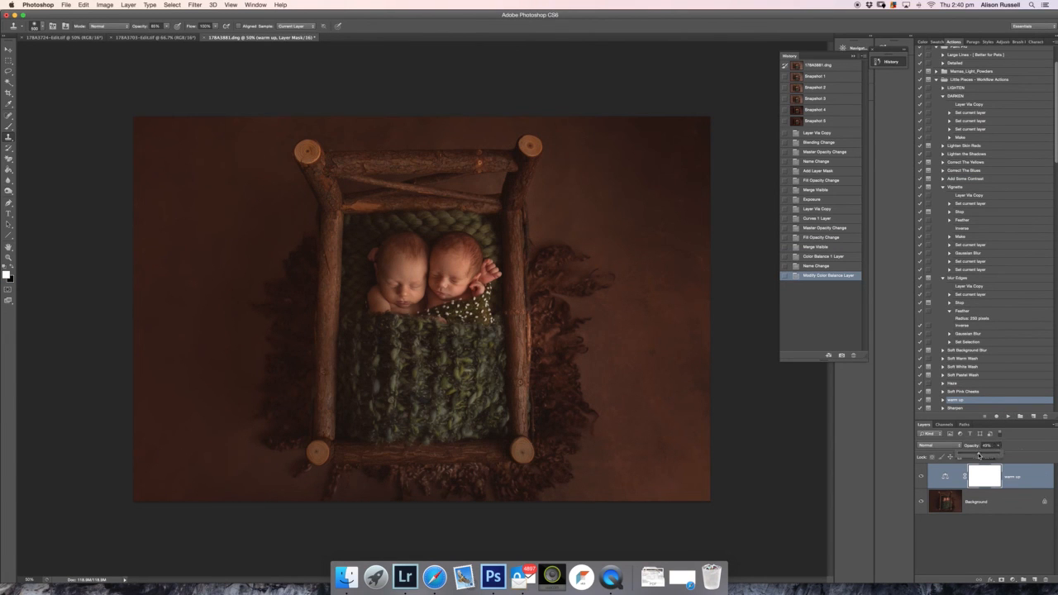
{"action": "left_click", "coordinate": [1012, 452]}
{"action": "left_click", "coordinate": [998, 456]}
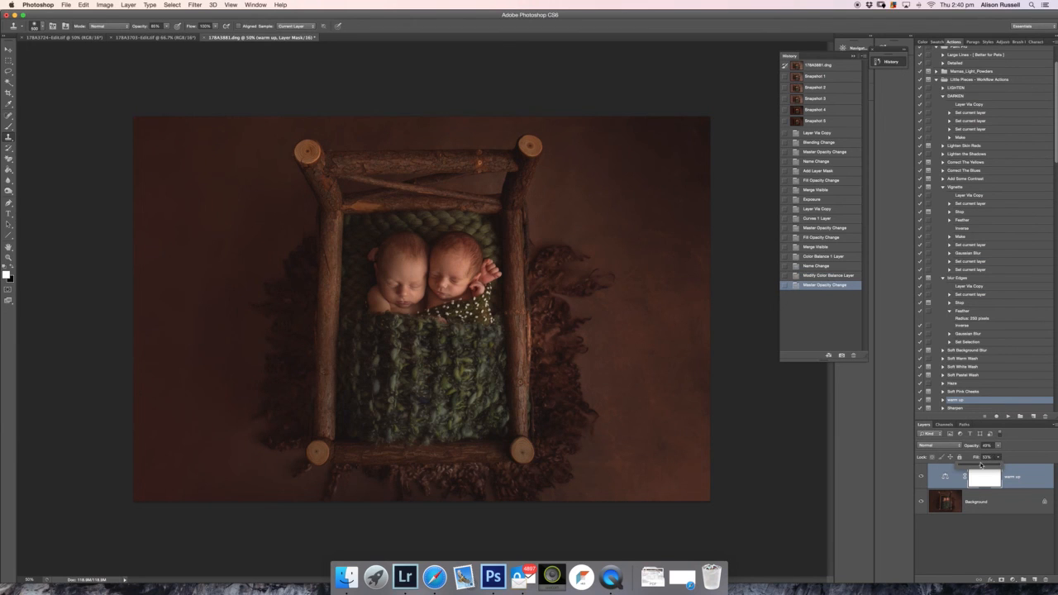
{"action": "left_click_drag", "start_coordinate": [982, 466], "coordinate": [981, 465]}
{"action": "left_click", "coordinate": [916, 464]}
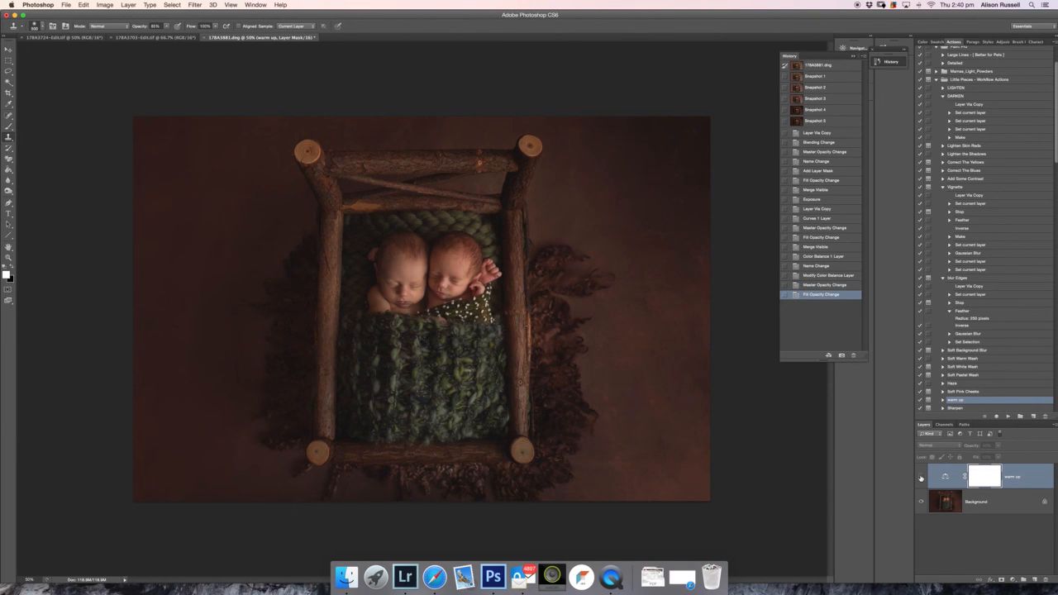
{"action": "key", "text": "super+shift+e"}
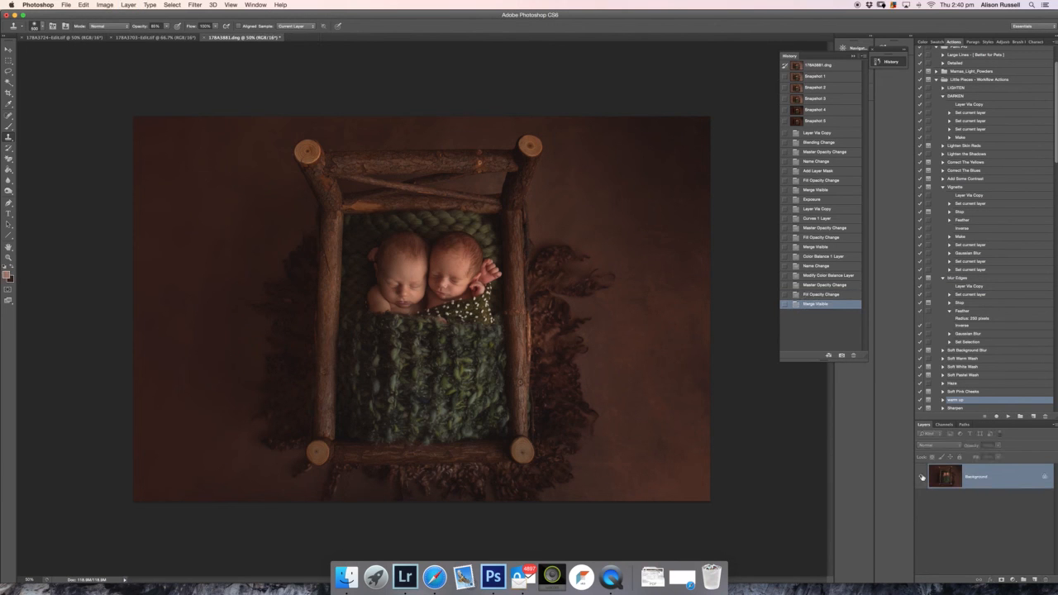
- Run the matte vignette action from the Paintbox set and lower the vignette layer's fill to about 67%
{"action": "scroll", "coordinate": [975, 366], "scroll_direction": "down", "scroll_amount": 3}
{"action": "scroll", "coordinate": [974, 365], "scroll_direction": "down", "scroll_amount": 8}
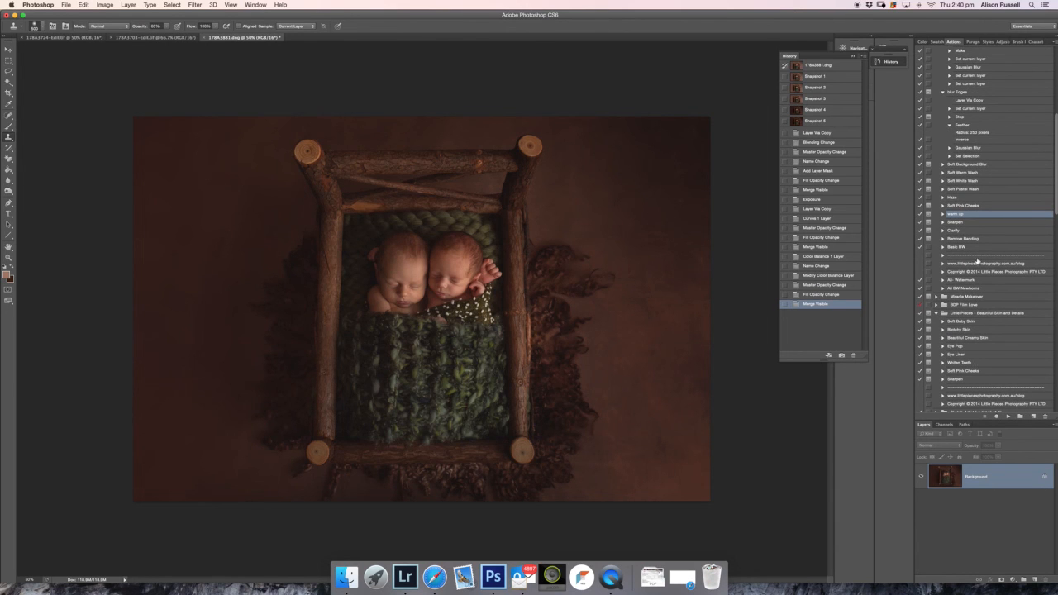
{"action": "scroll", "coordinate": [968, 258], "scroll_direction": "down", "scroll_amount": 3}
{"action": "scroll", "coordinate": [969, 258], "scroll_direction": "down", "scroll_amount": 14}
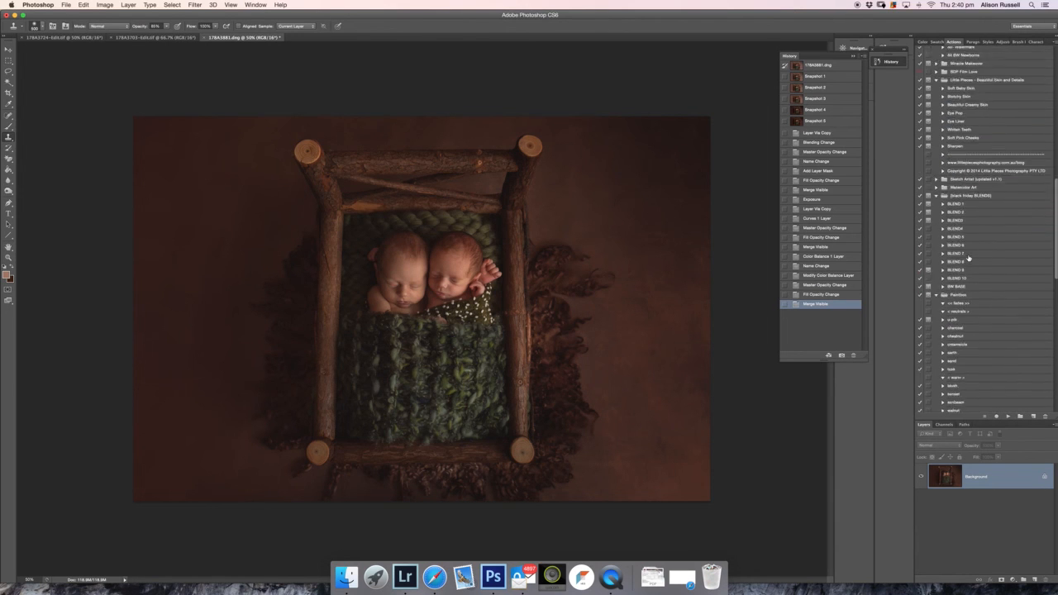
{"action": "scroll", "coordinate": [969, 258], "scroll_direction": "down", "scroll_amount": 10}
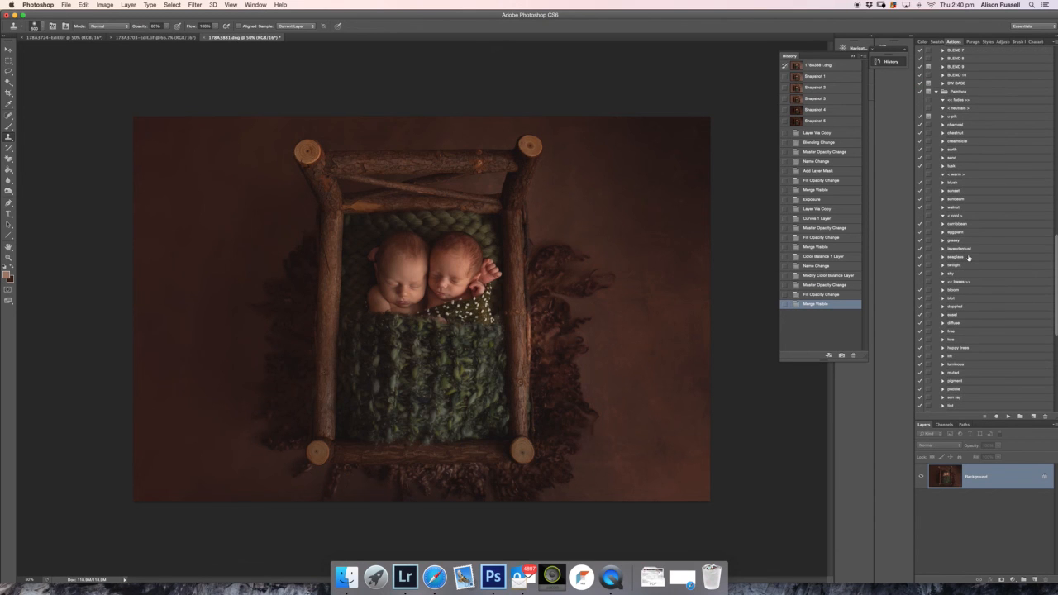
{"action": "scroll", "coordinate": [969, 258], "scroll_direction": "down", "scroll_amount": 7}
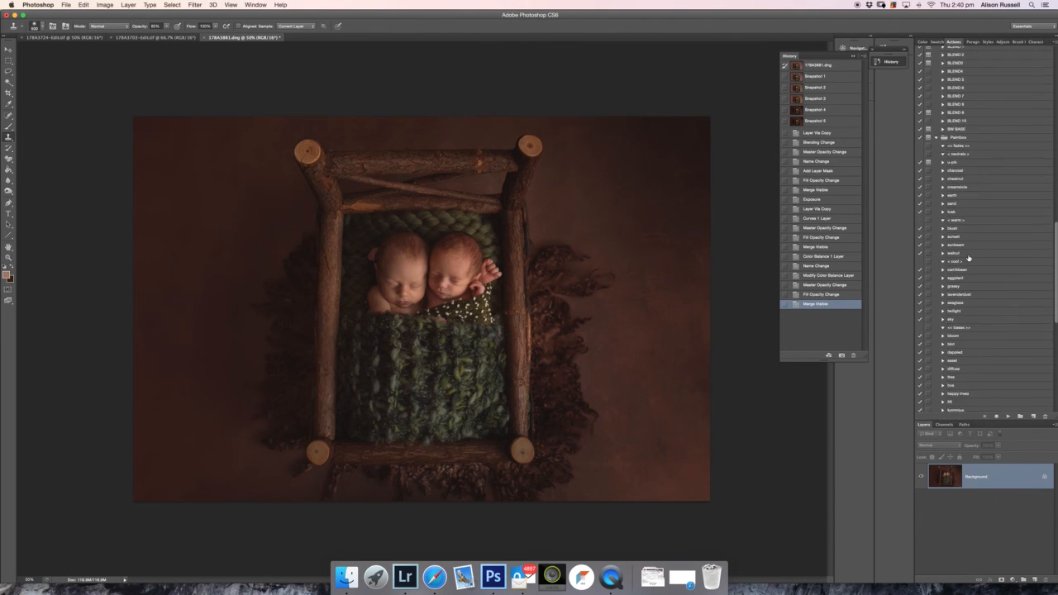
{"action": "scroll", "coordinate": [969, 259], "scroll_direction": "down", "scroll_amount": 1}
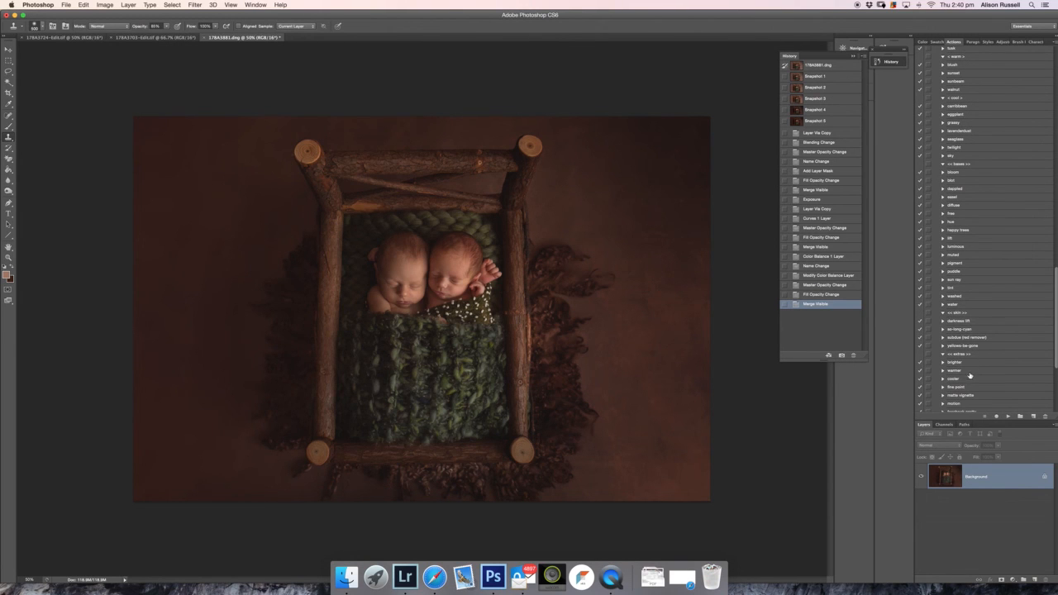
{"action": "scroll", "coordinate": [977, 363], "scroll_direction": "down", "scroll_amount": 2}
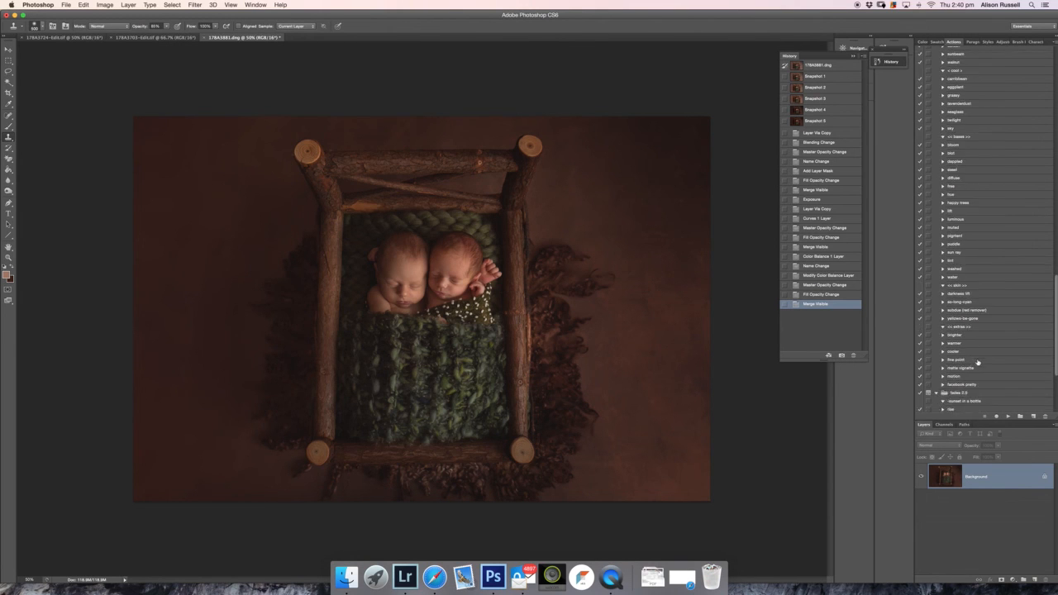
{"action": "left_click", "coordinate": [967, 369]}
{"action": "left_click", "coordinate": [1007, 416]}
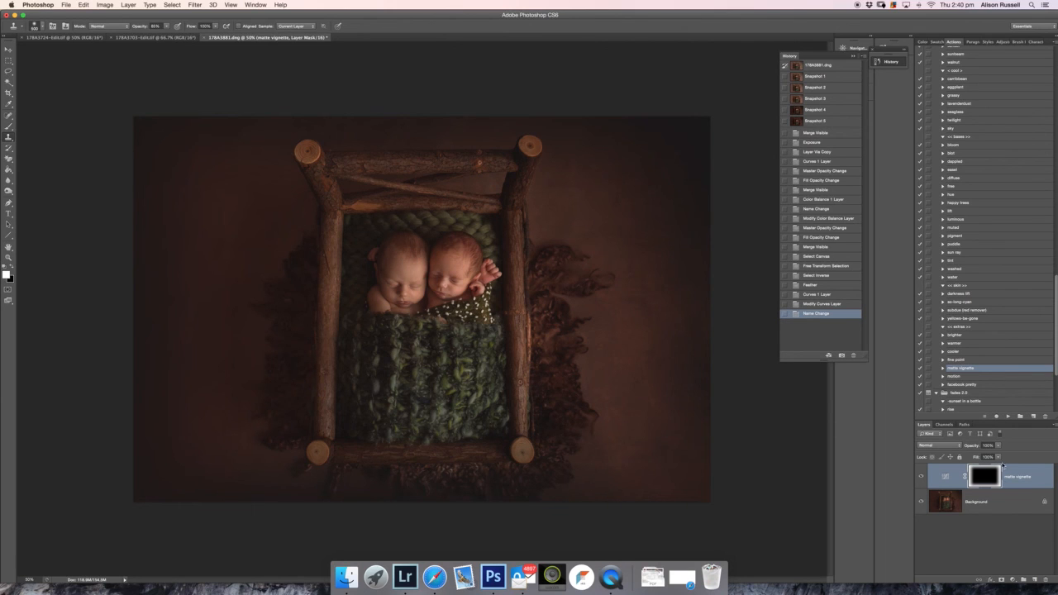
{"action": "left_click", "coordinate": [998, 457]}
{"action": "left_click_drag", "start_coordinate": [1000, 465], "coordinate": [986, 466]}
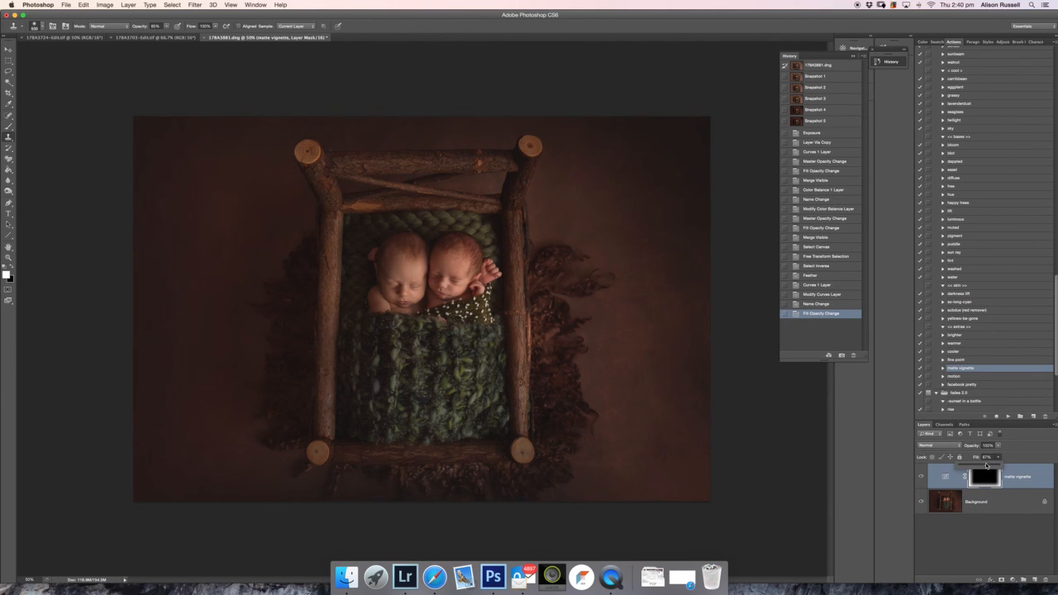
- Check the vignette's effect, merge the visible layers and take a snapshot of the result
{"action": "left_click", "coordinate": [922, 476]}
{"action": "left_click", "coordinate": [922, 476]}
{"action": "key", "text": "super+shift+e"}
{"action": "left_click", "coordinate": [842, 356]}
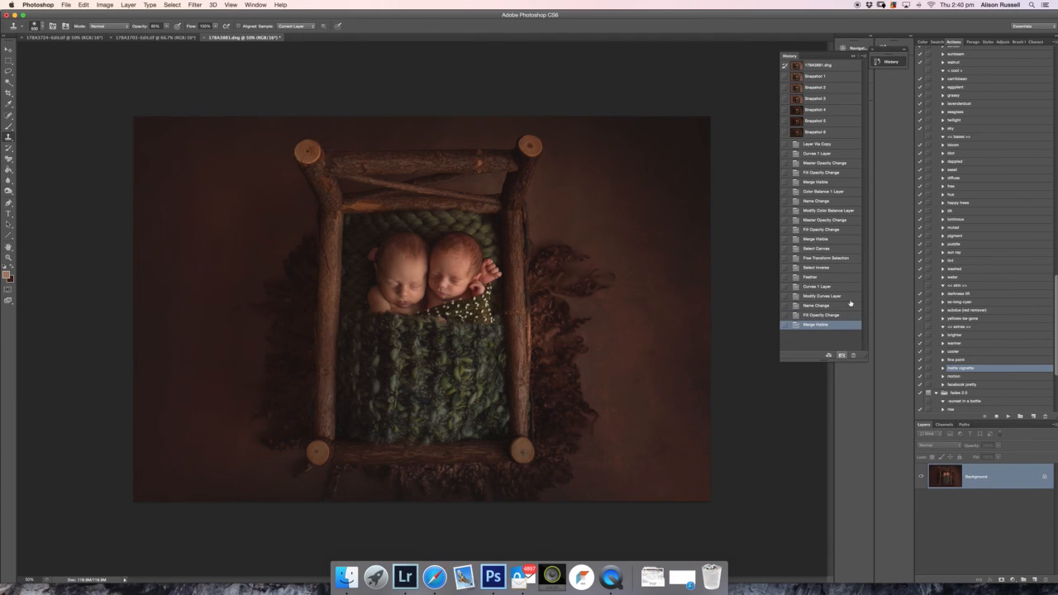
- Compare the newest snapshot of the finished edit with Snapshot 1 and Snapshot 2
{"action": "left_click", "coordinate": [816, 77]}
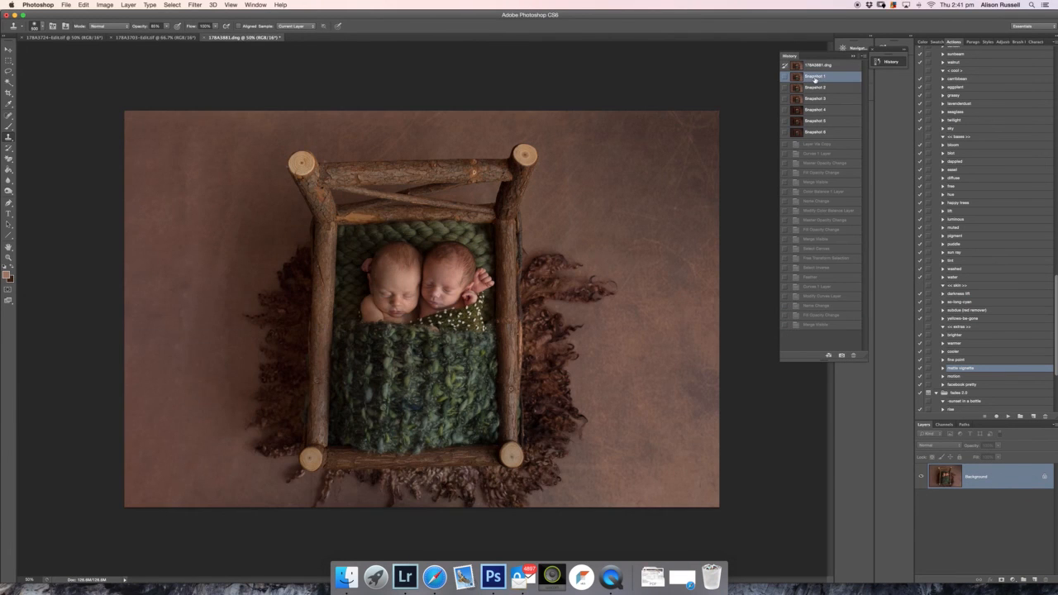
{"action": "left_click", "coordinate": [814, 87]}
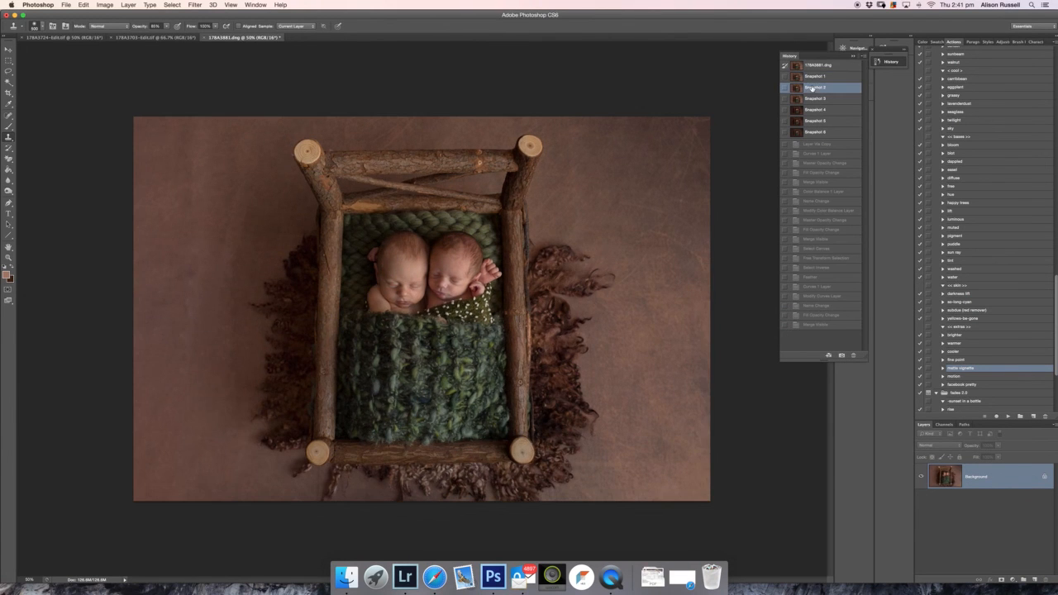
{"action": "left_click", "coordinate": [815, 133]}
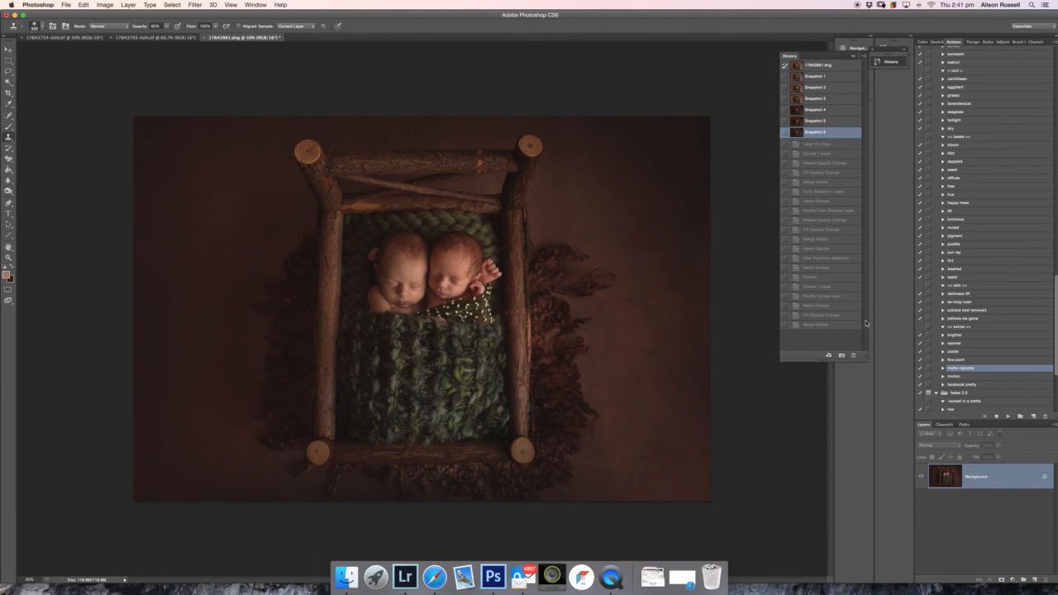
{"action": "left_click", "coordinate": [807, 77]}
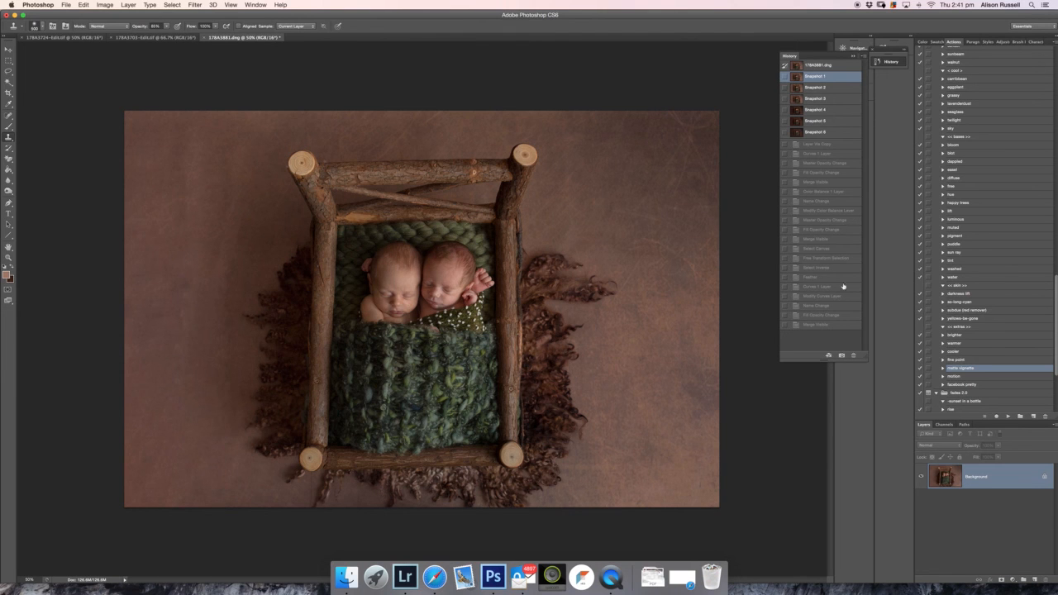
- Return the twins photo to its finished edit stored in Snapshot 6
{"action": "left_click", "coordinate": [817, 132]}
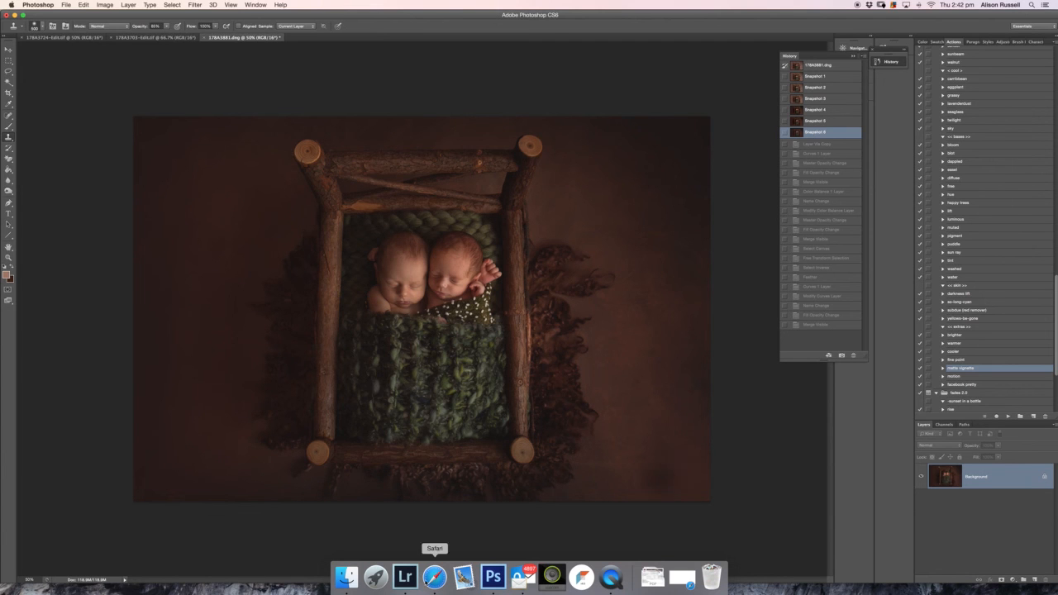
- Switch to Lightroom, find the edited twins photo with the dark leafy backdrop, and open a copy with Lightroom adjustments in Photoshop
{"action": "left_click", "coordinate": [407, 579]}
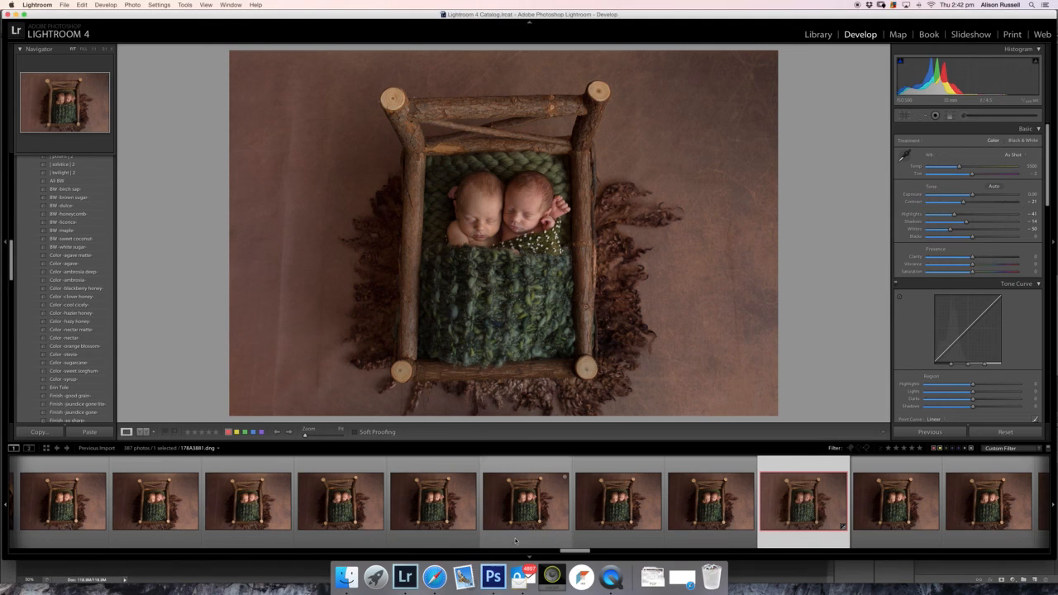
{"action": "scroll", "coordinate": [901, 488], "scroll_direction": "right", "scroll_amount": 20}
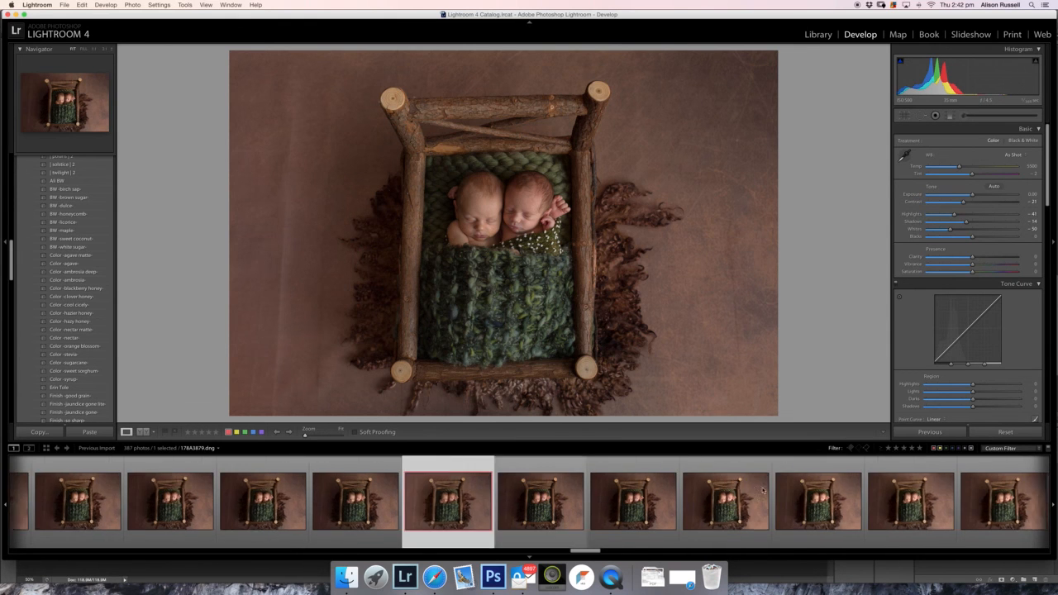
{"action": "scroll", "coordinate": [764, 492], "scroll_direction": "right", "scroll_amount": 20}
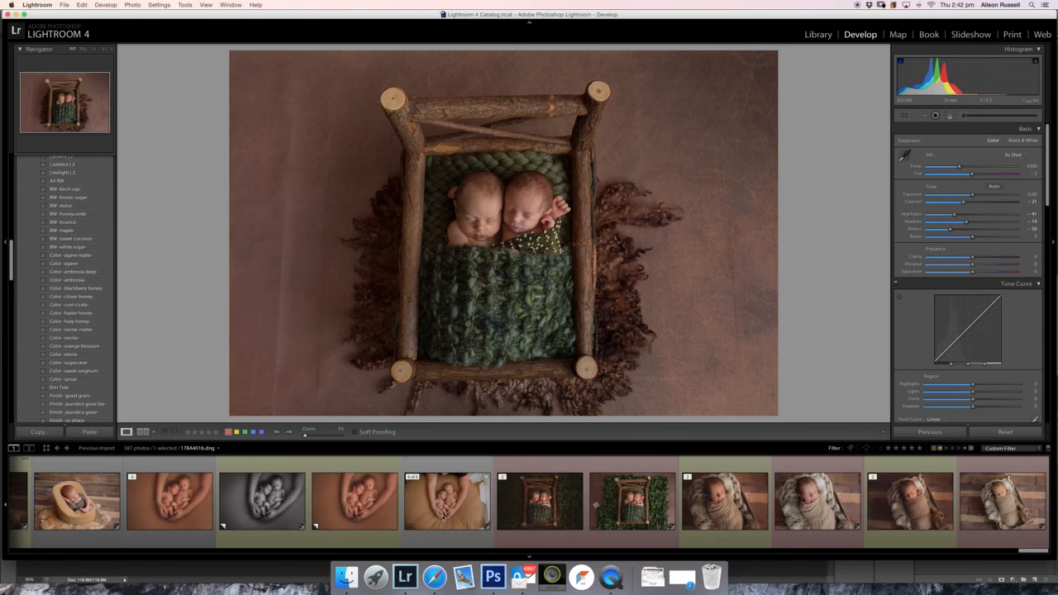
{"action": "left_click", "coordinate": [542, 538]}
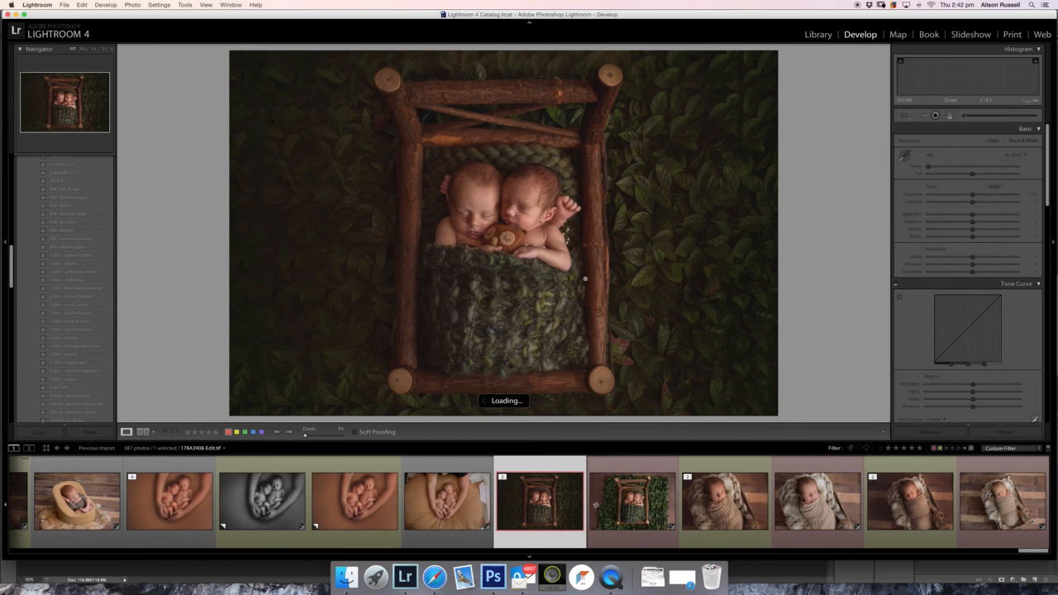
{"action": "key", "text": "super+e"}
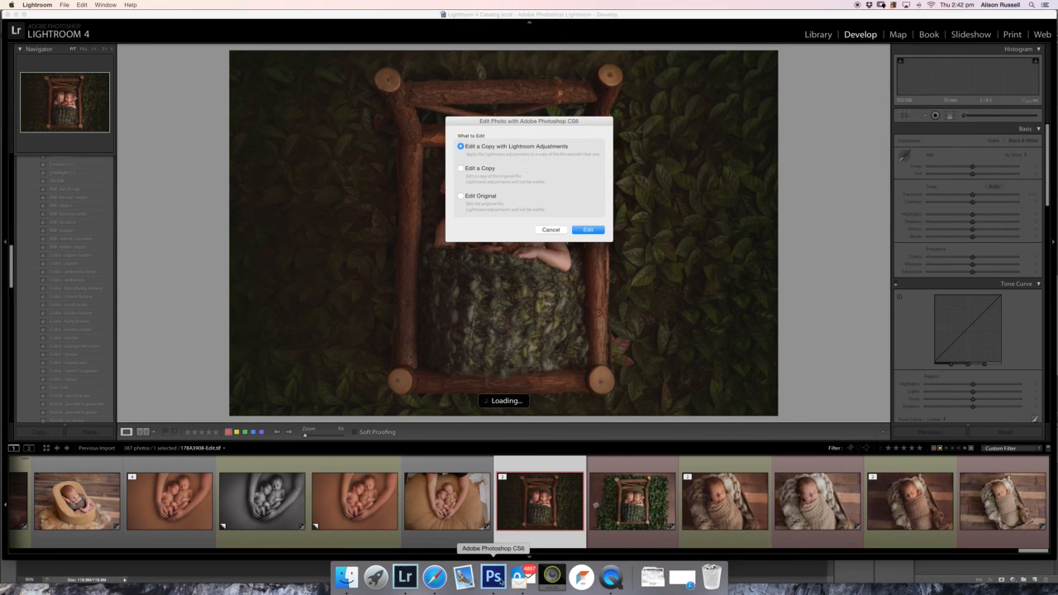
{"action": "left_click", "coordinate": [601, 232]}
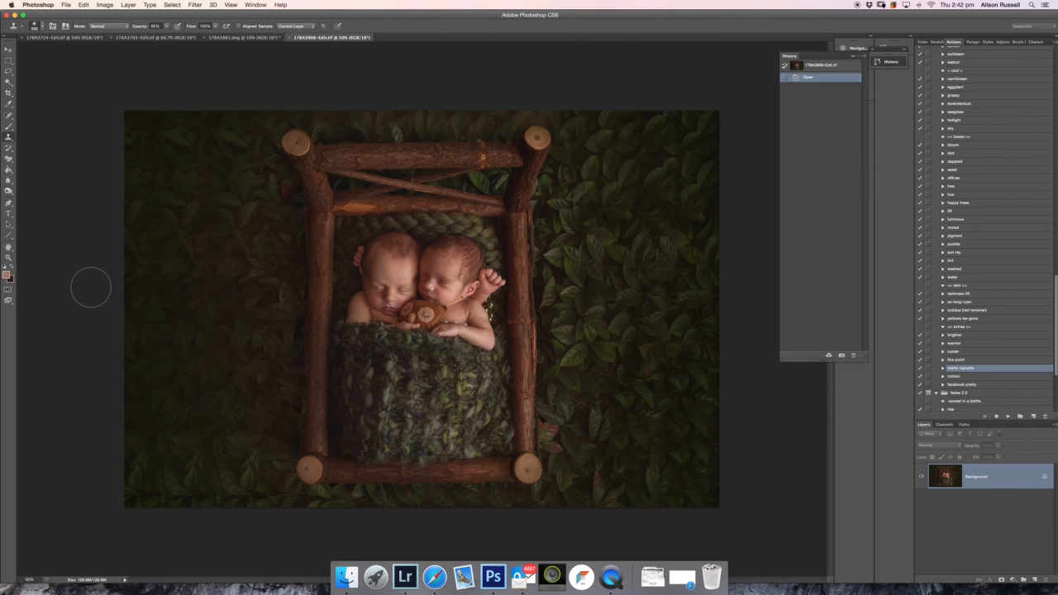
- Compare the finished brown-backdrop twins edit with the leafy-backdrop twins photo
{"action": "left_click", "coordinate": [254, 39]}
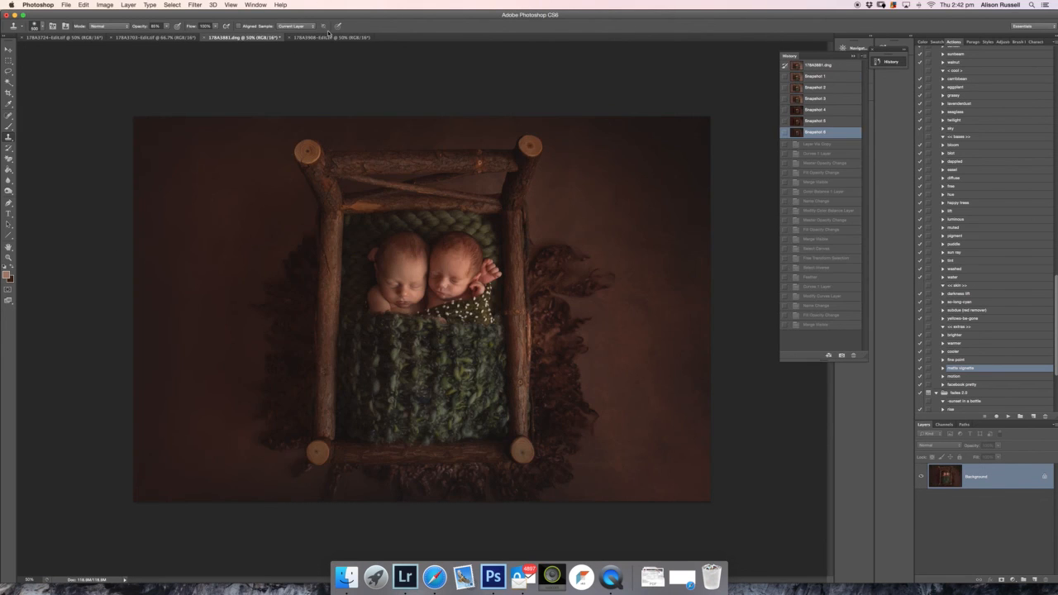
{"action": "left_click", "coordinate": [327, 38]}
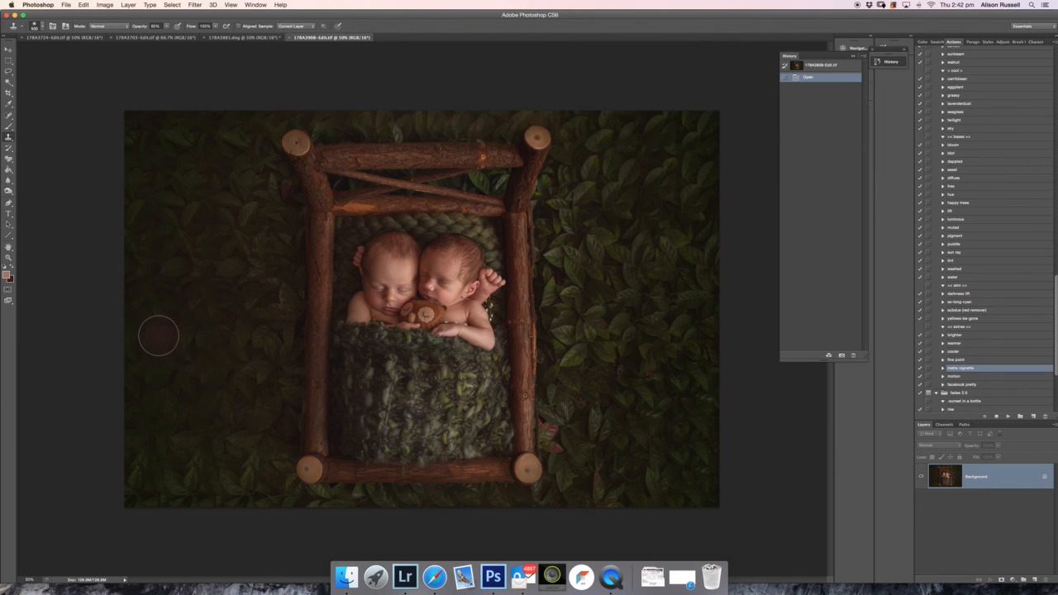
{"action": "left_click", "coordinate": [266, 38]}
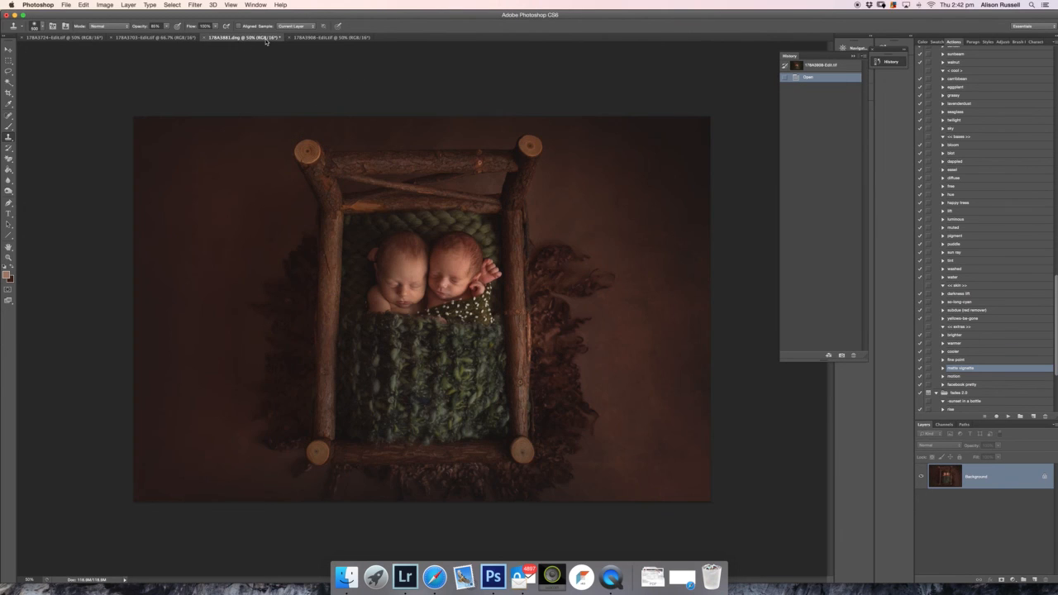